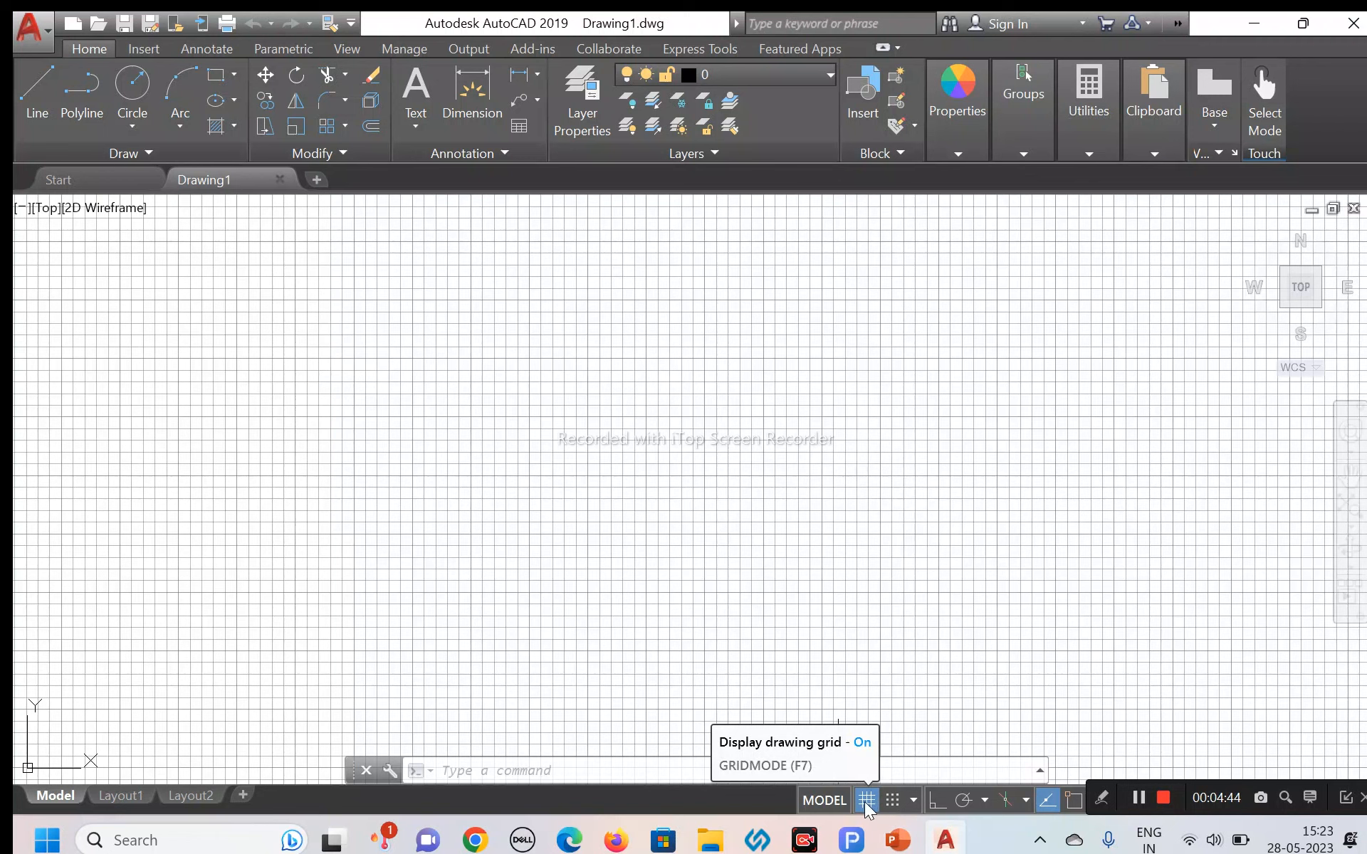
Step: Turn off the display of the drawing grid
left_click(816, 772)
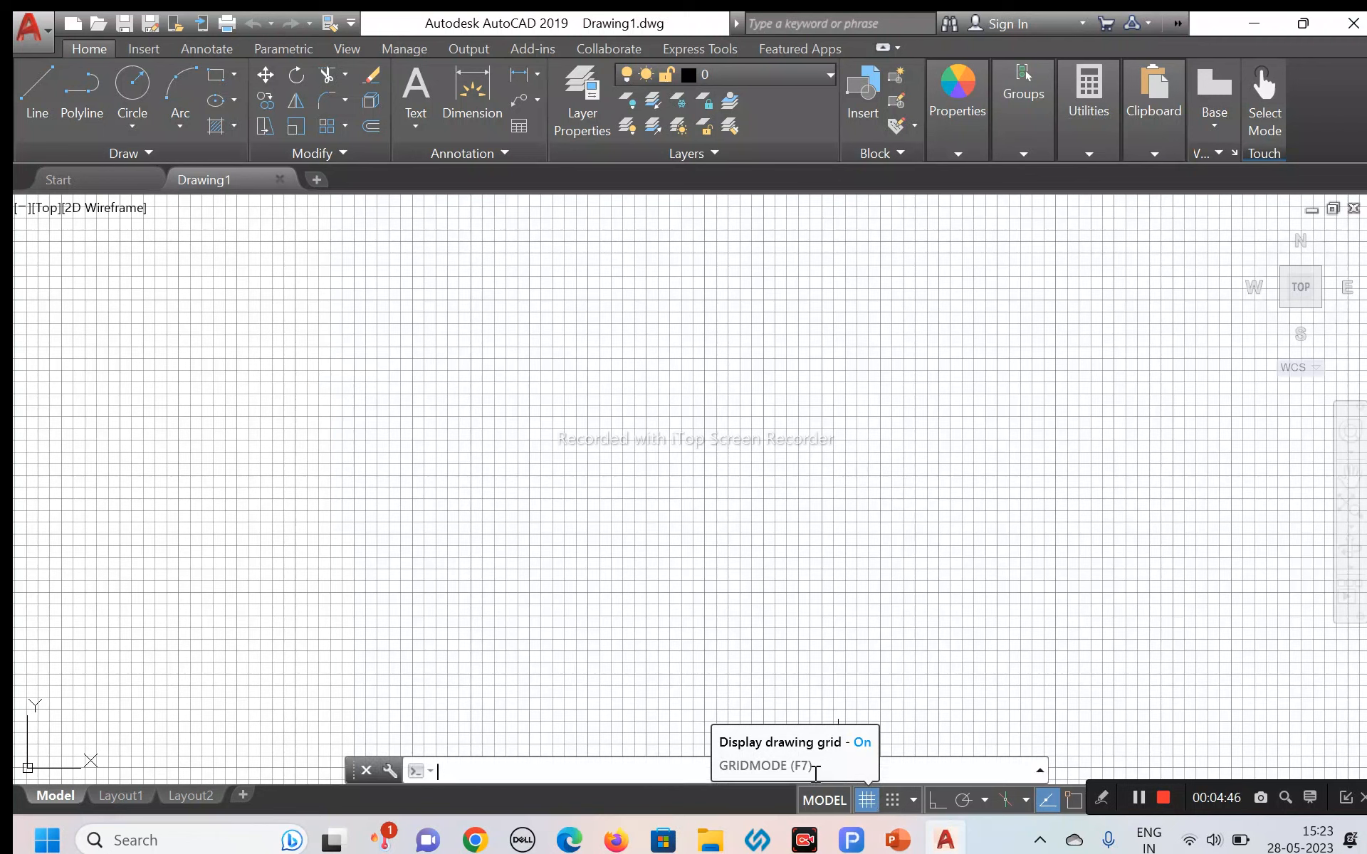
left_click(873, 802)
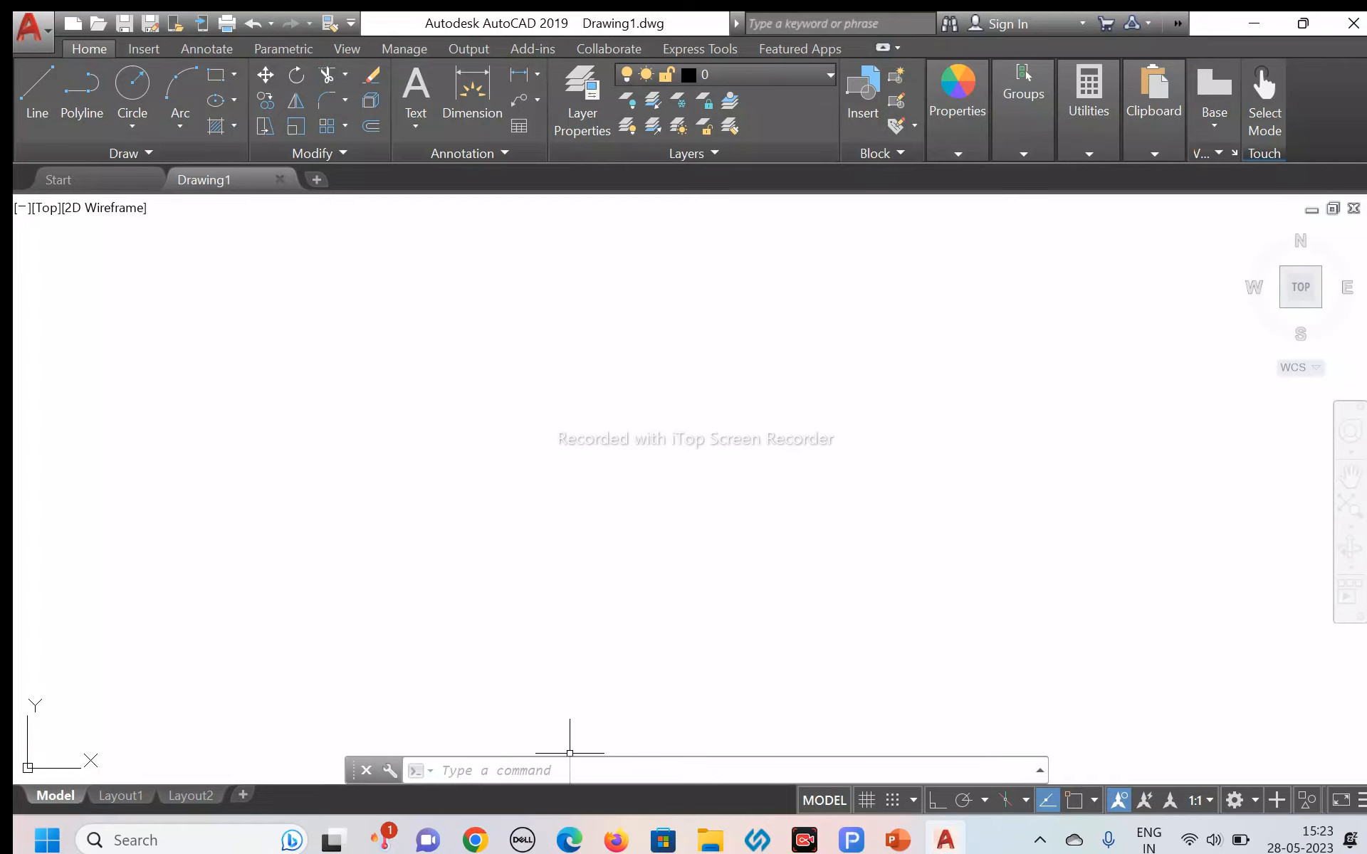
Step: Open the drawing units settings and set the length type to Decimal with a precision of 0
type("units")
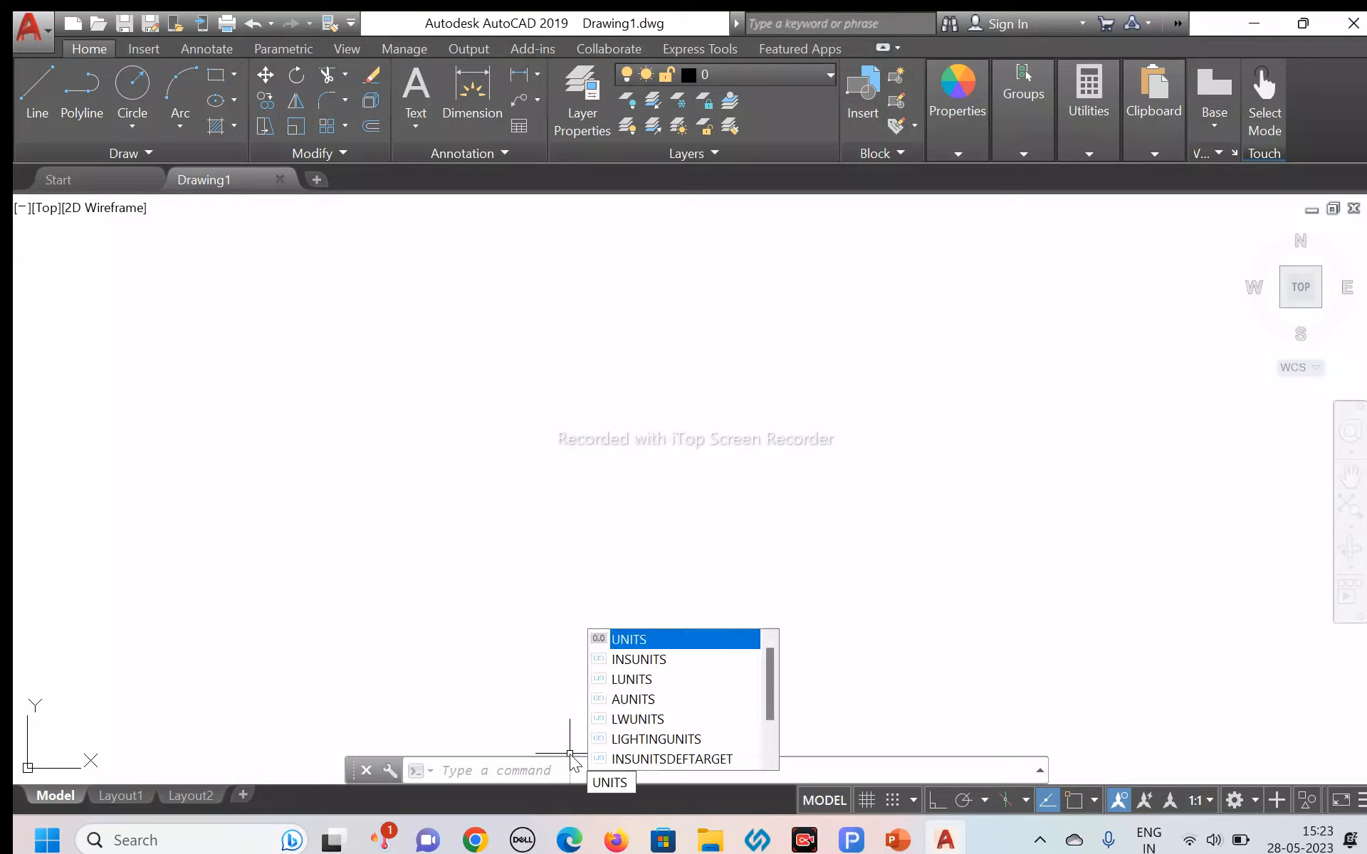
key("Return")
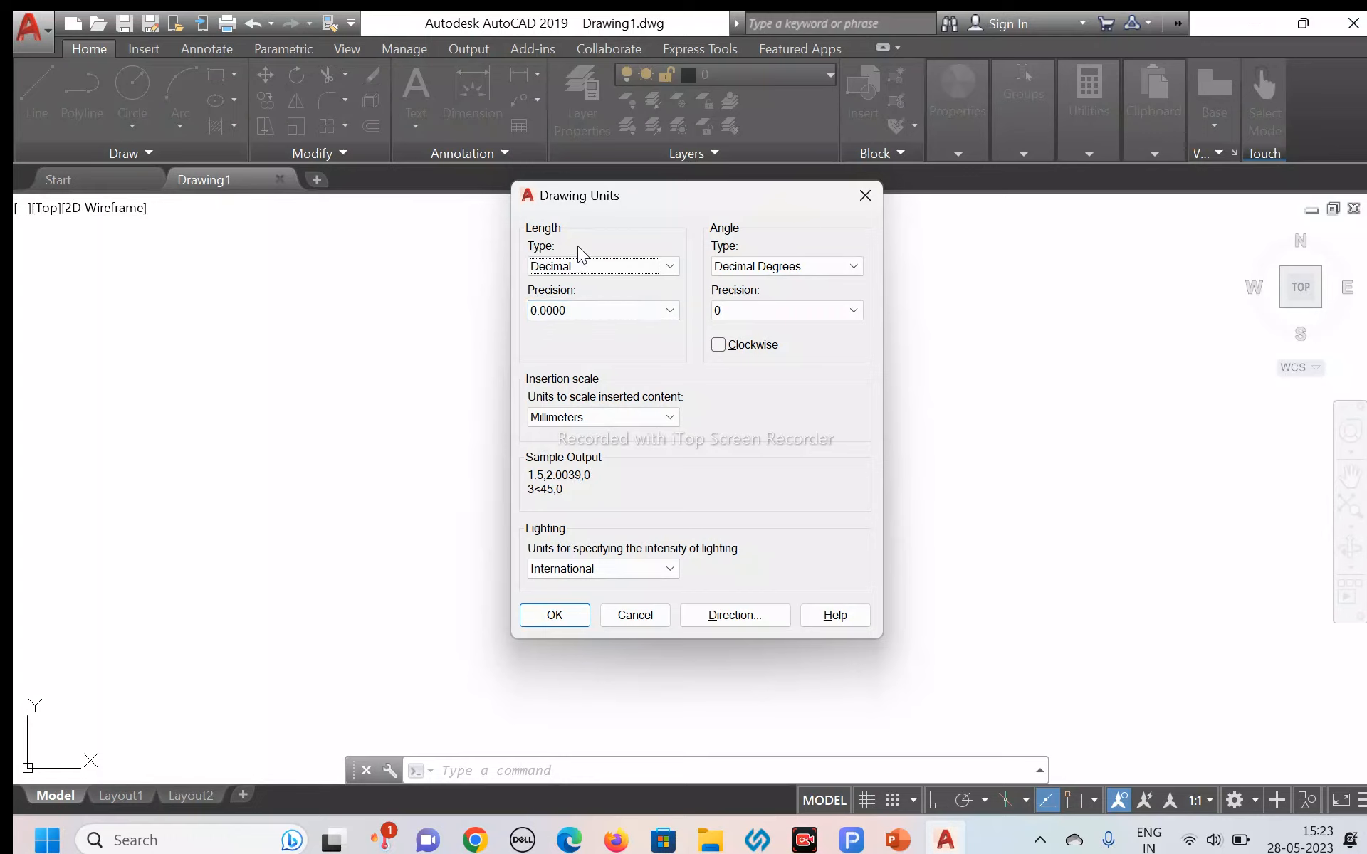
left_click(627, 264)
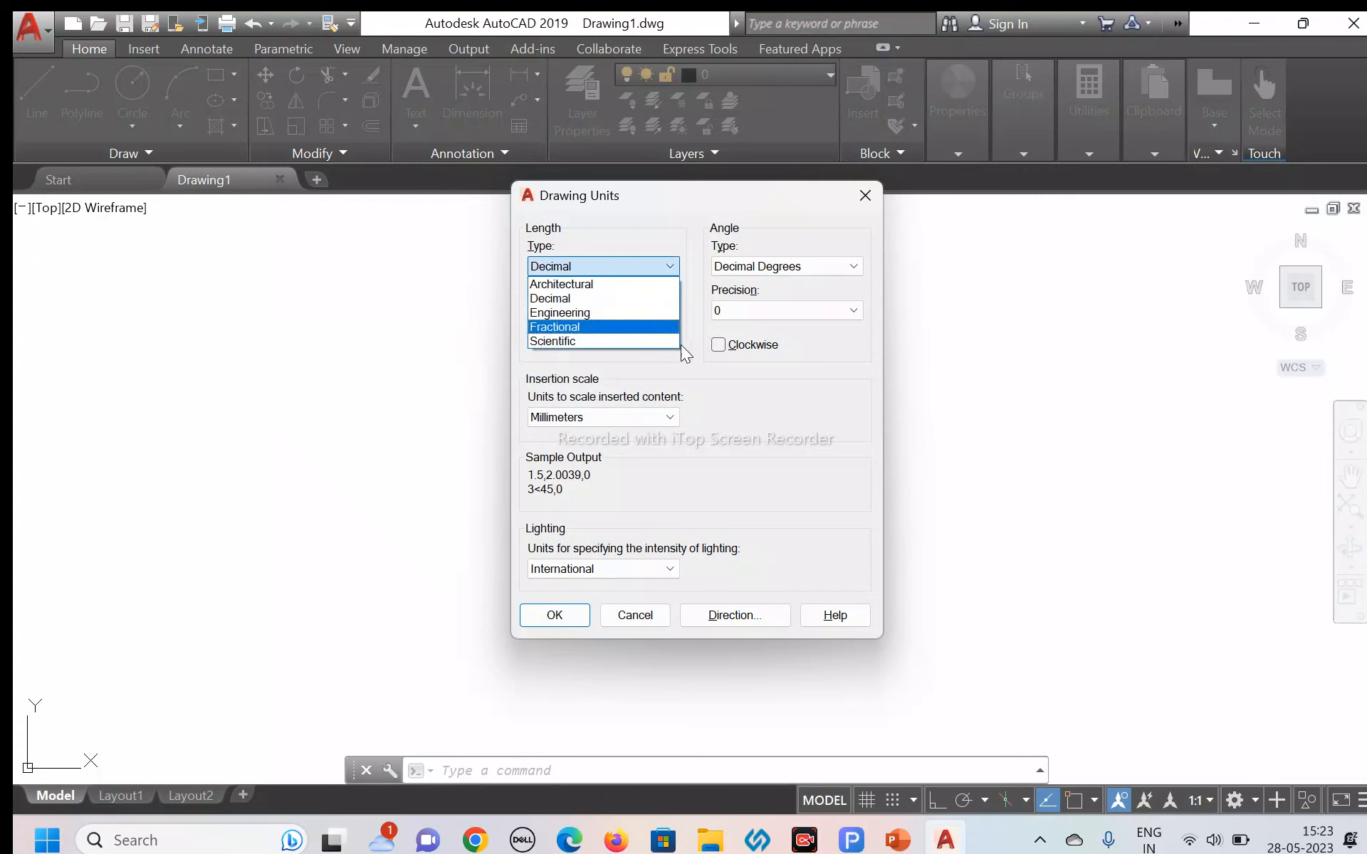
left_click(596, 302)
left_click(566, 311)
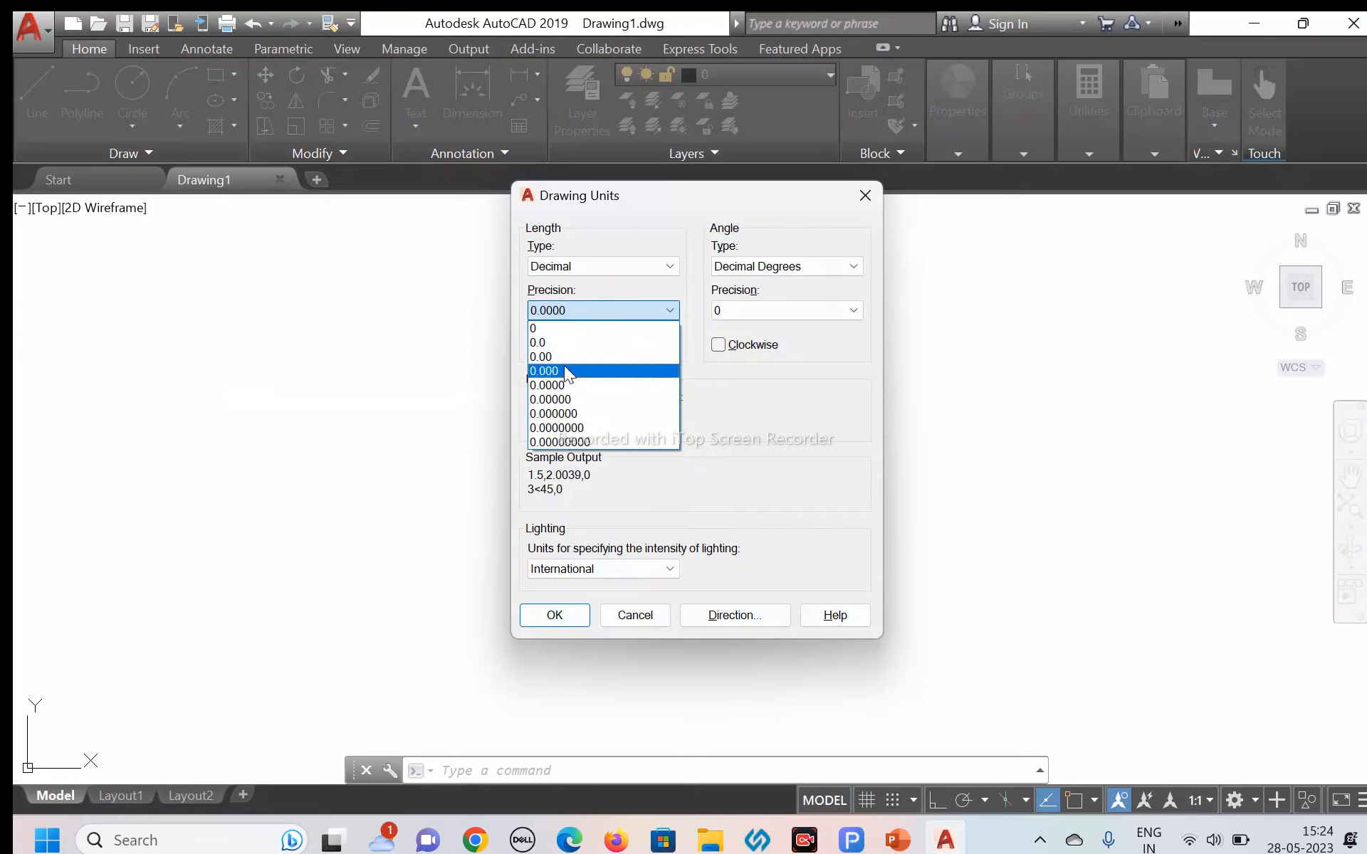
left_click(545, 329)
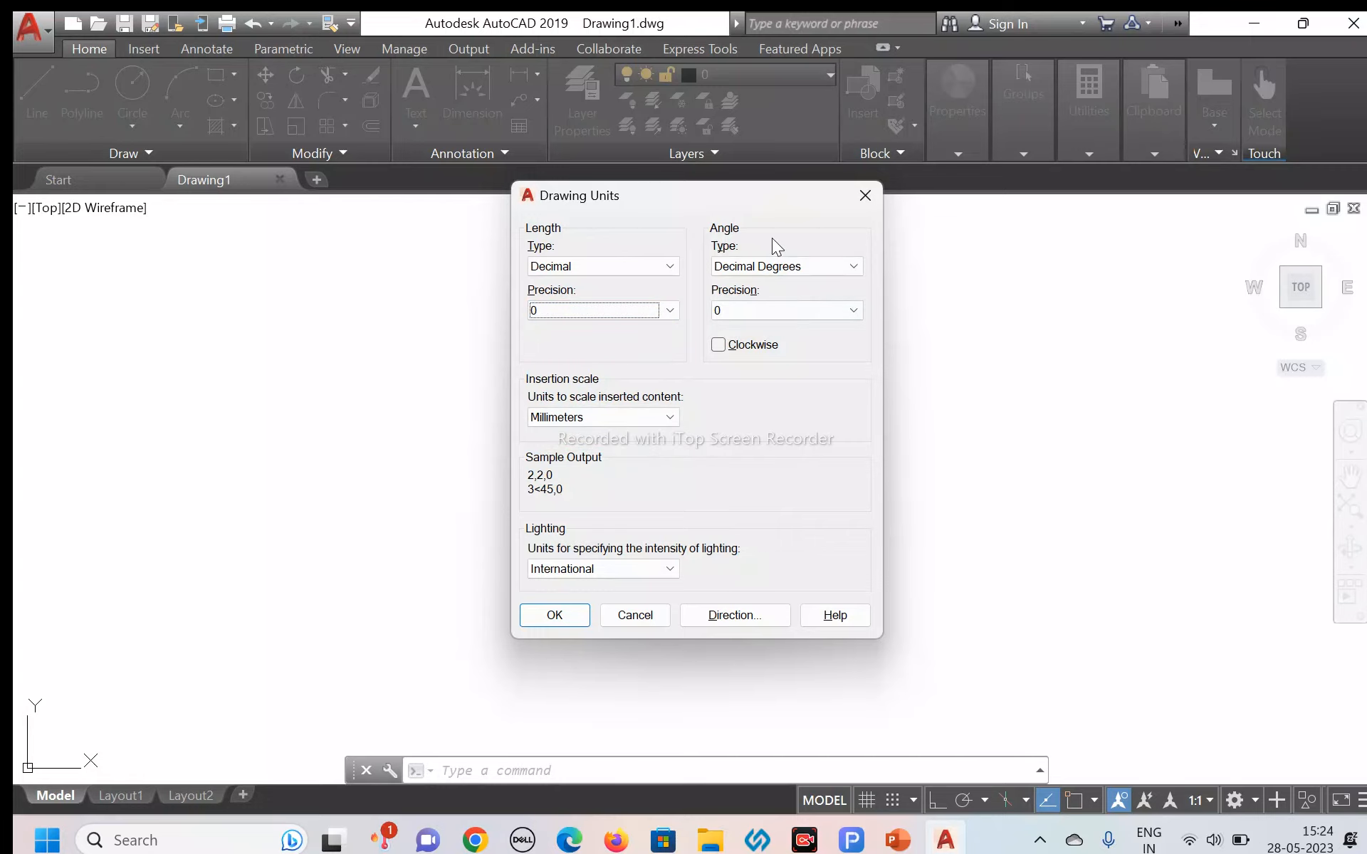
Step: Set the angle type to Decimal Degrees with a precision of 0
left_click(798, 271)
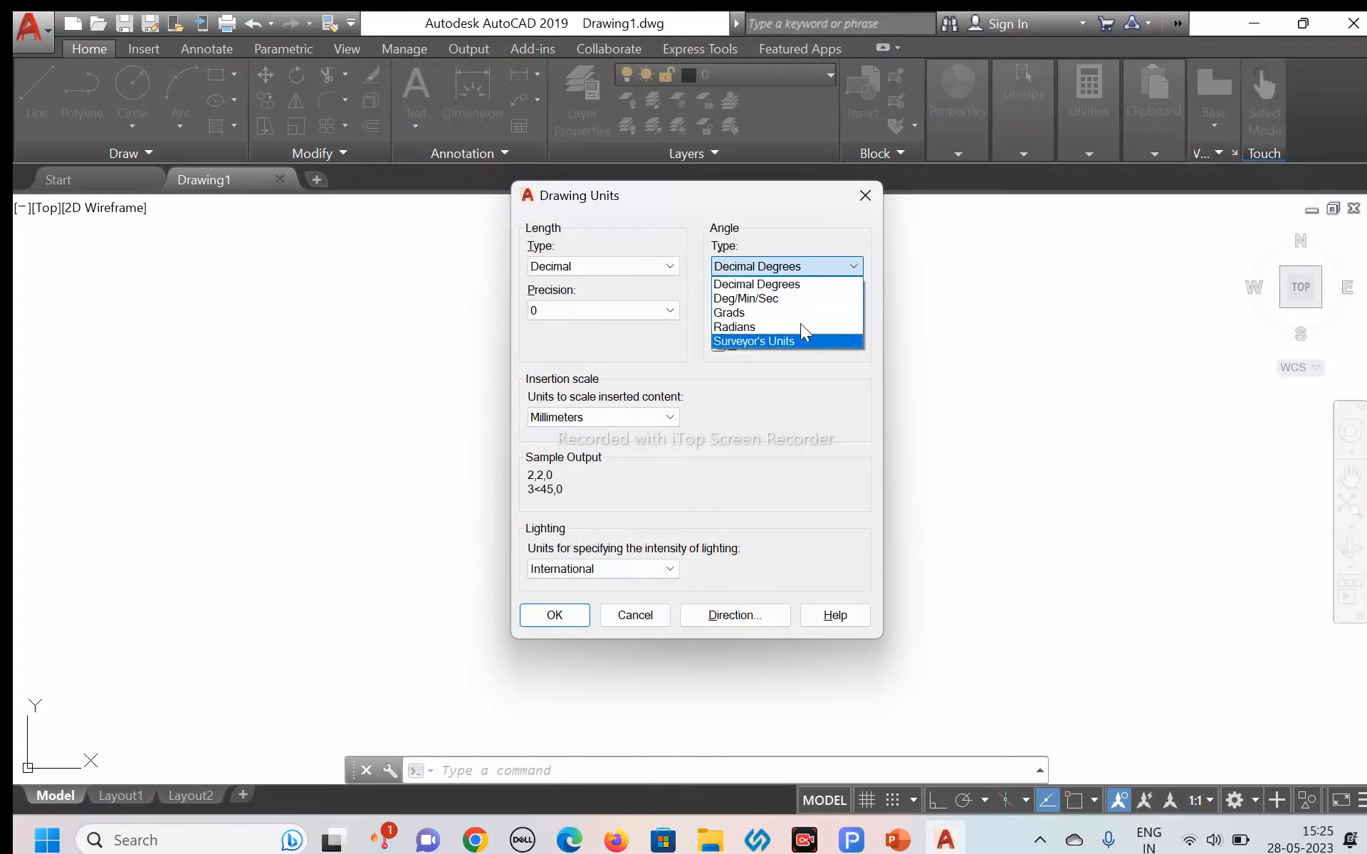
left_click(784, 285)
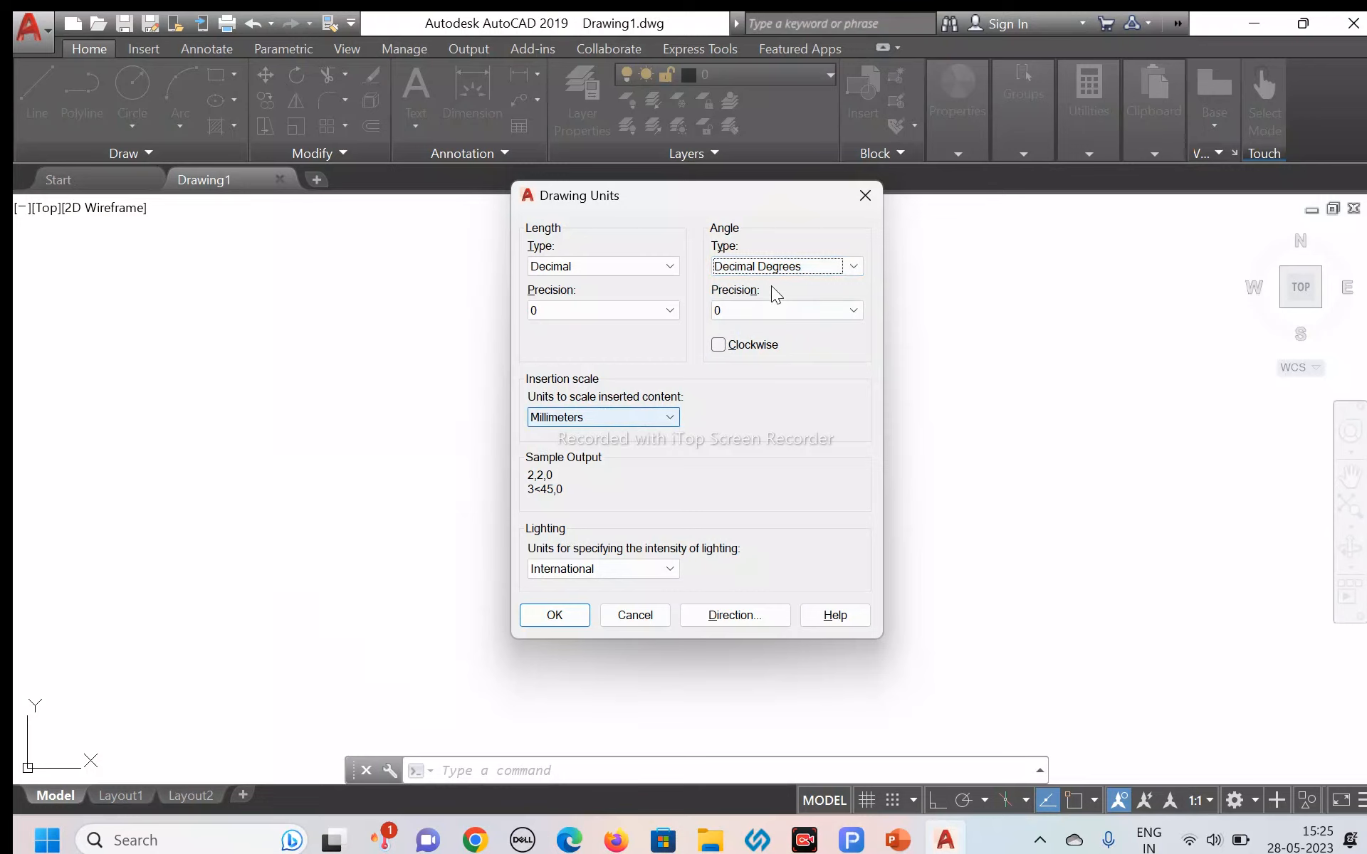
left_click(752, 311)
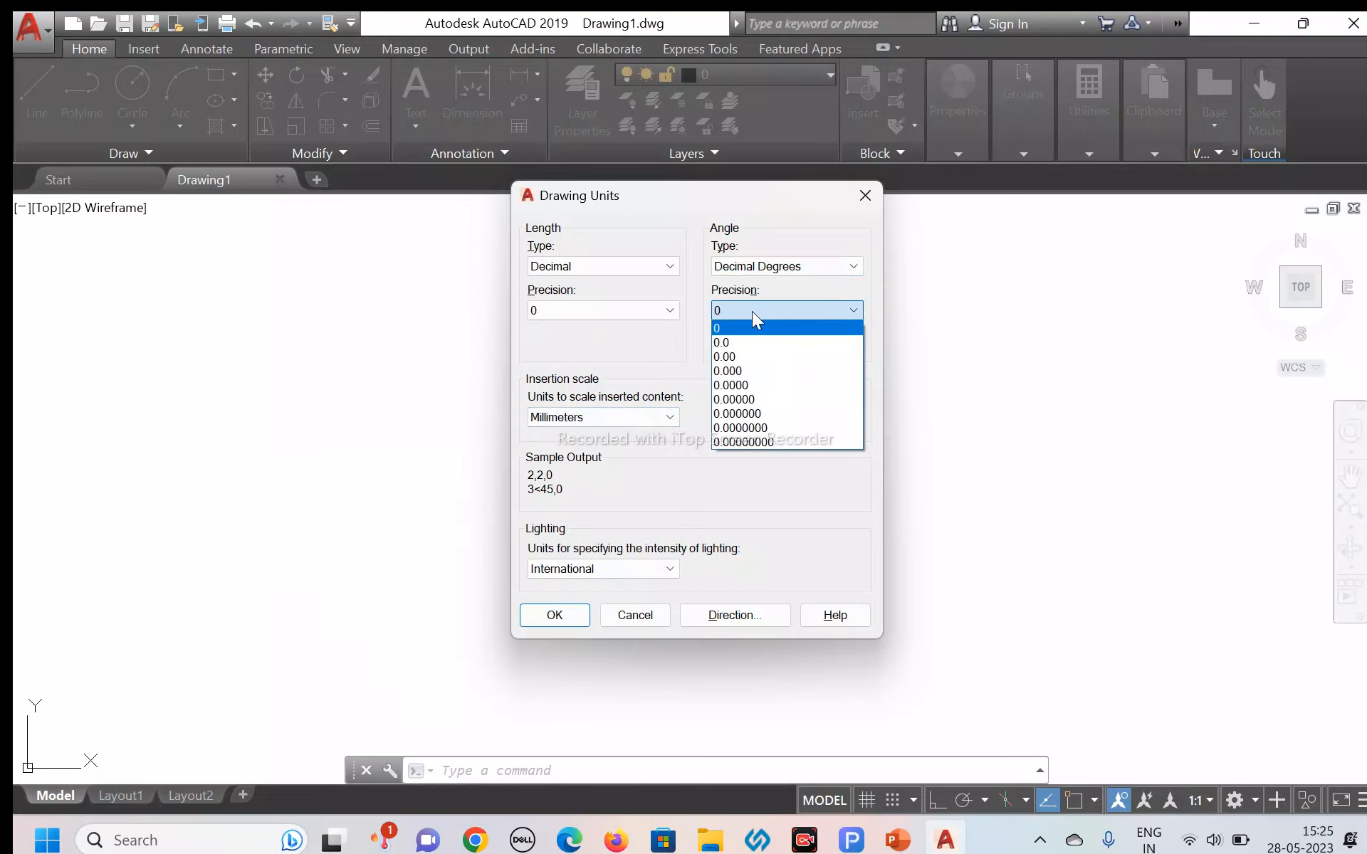
left_click(751, 310)
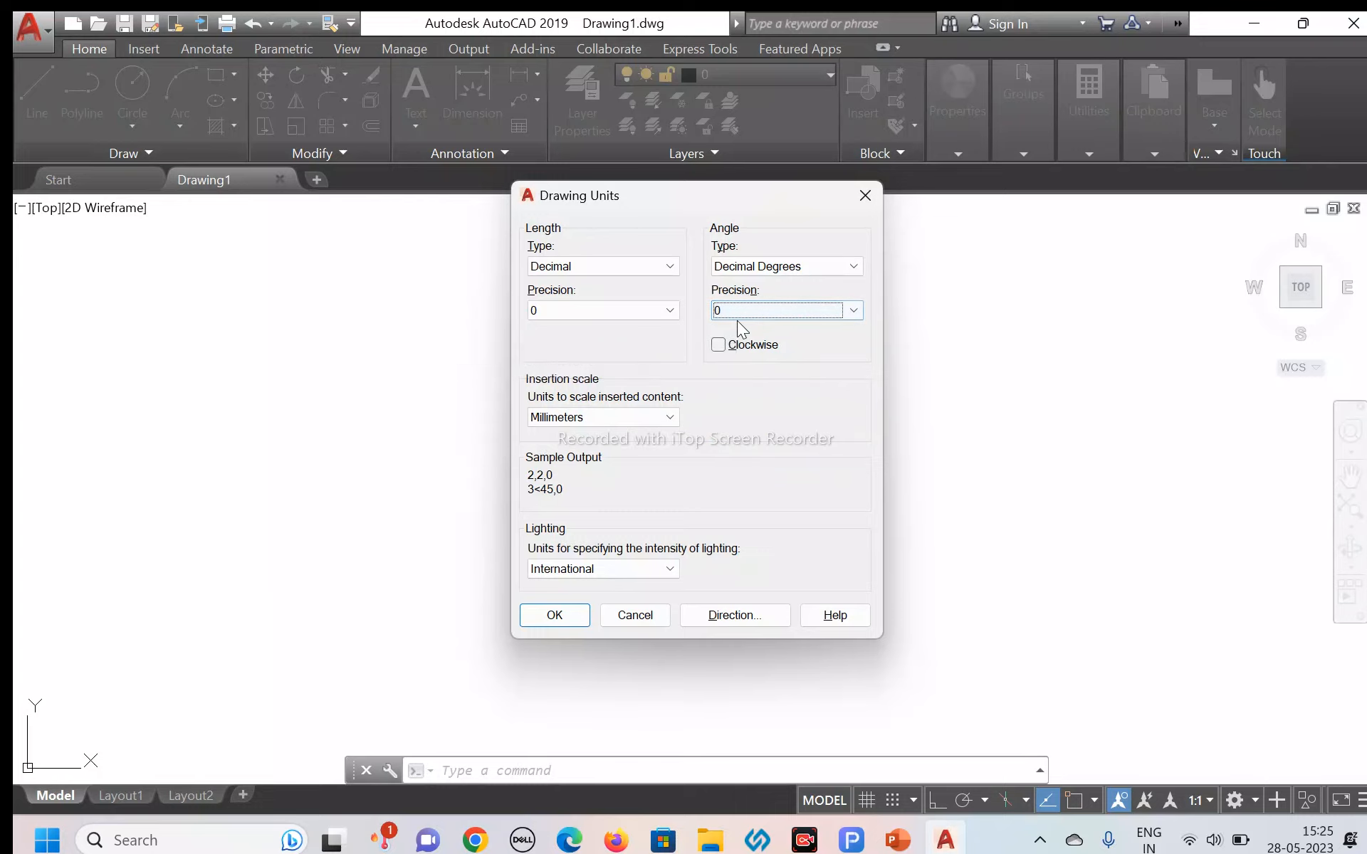
left_click(739, 317)
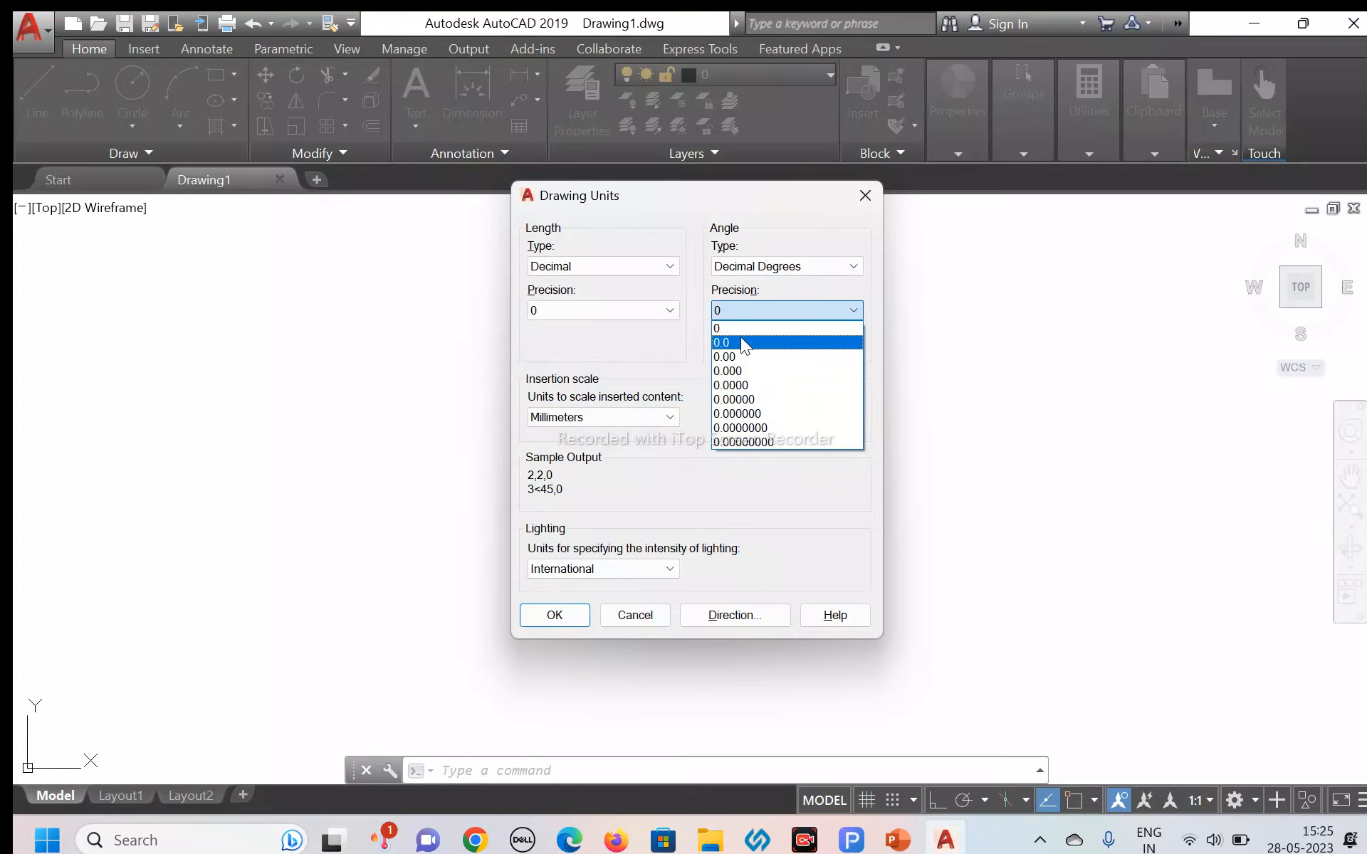
left_click(740, 328)
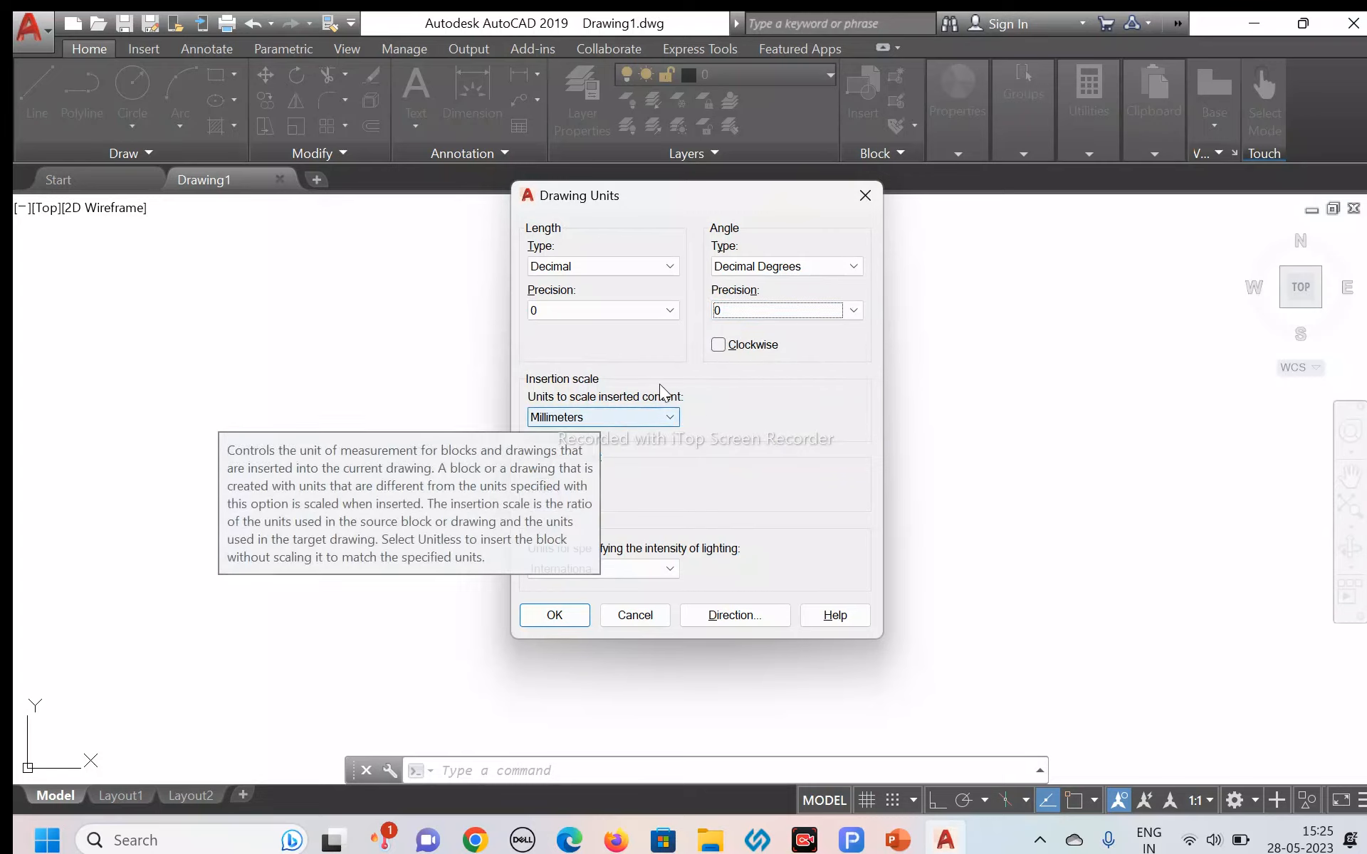
Step: Set the insertion scale to Millimeters, keep International lighting units, and apply the drawing units
left_click(638, 417)
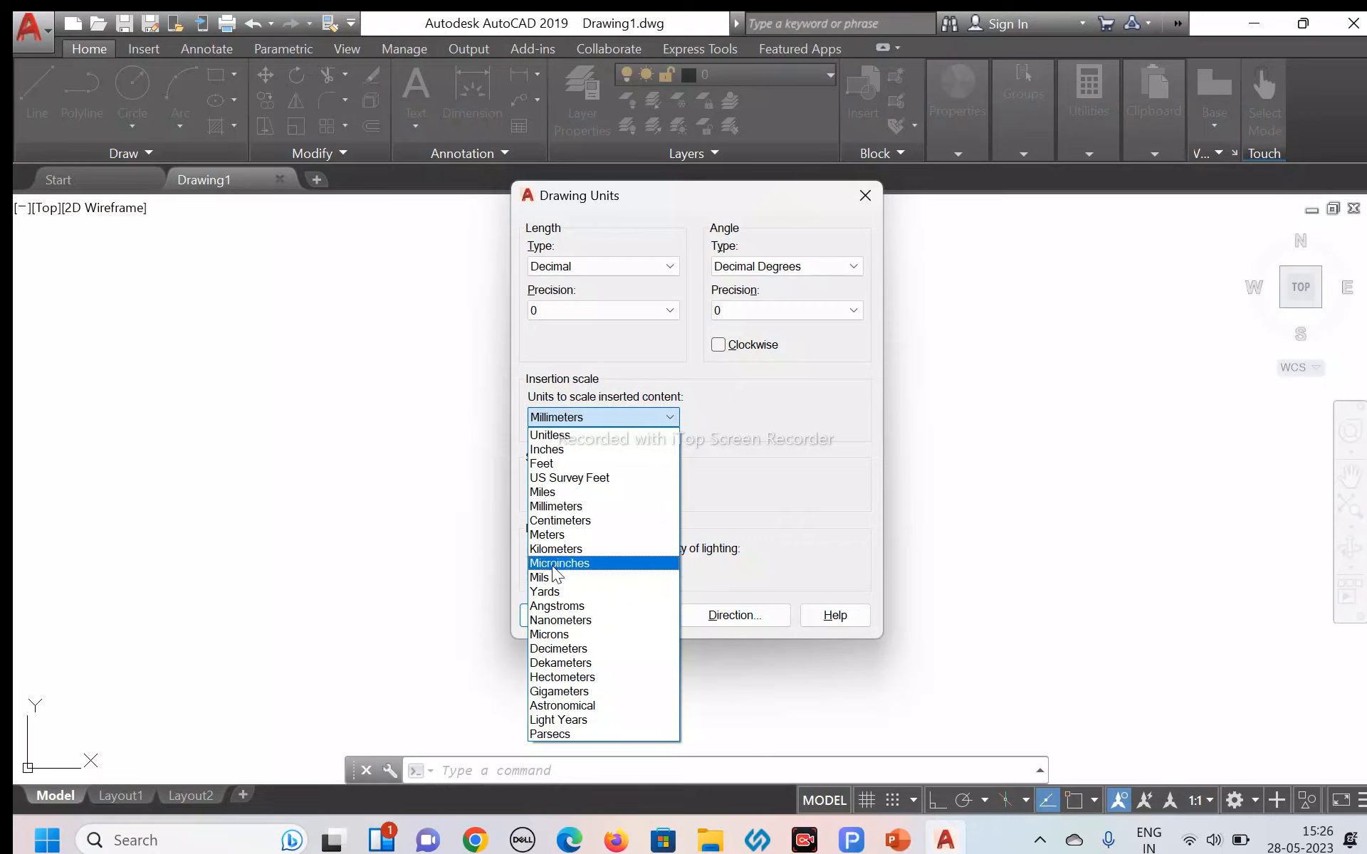
left_click(563, 510)
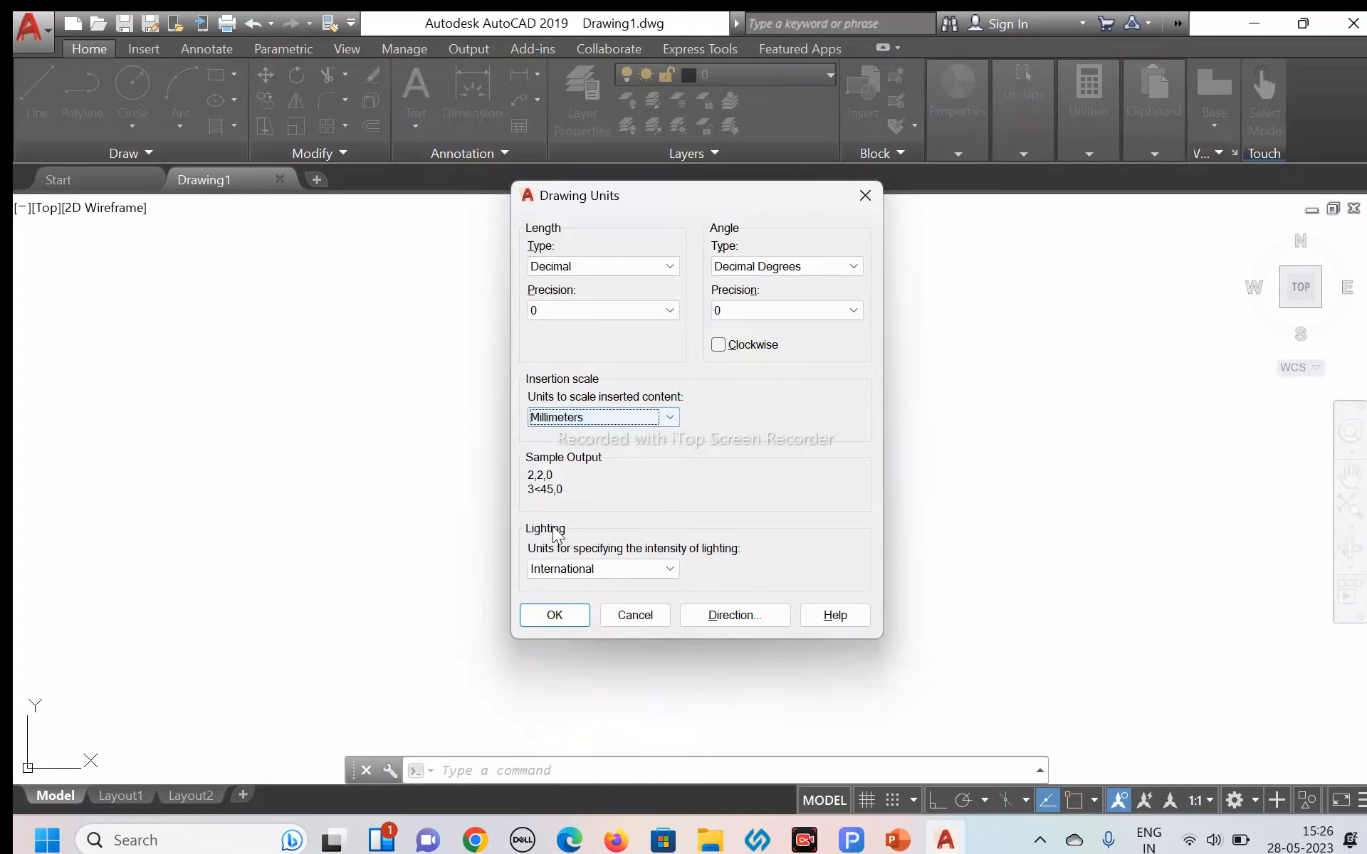
left_click(587, 568)
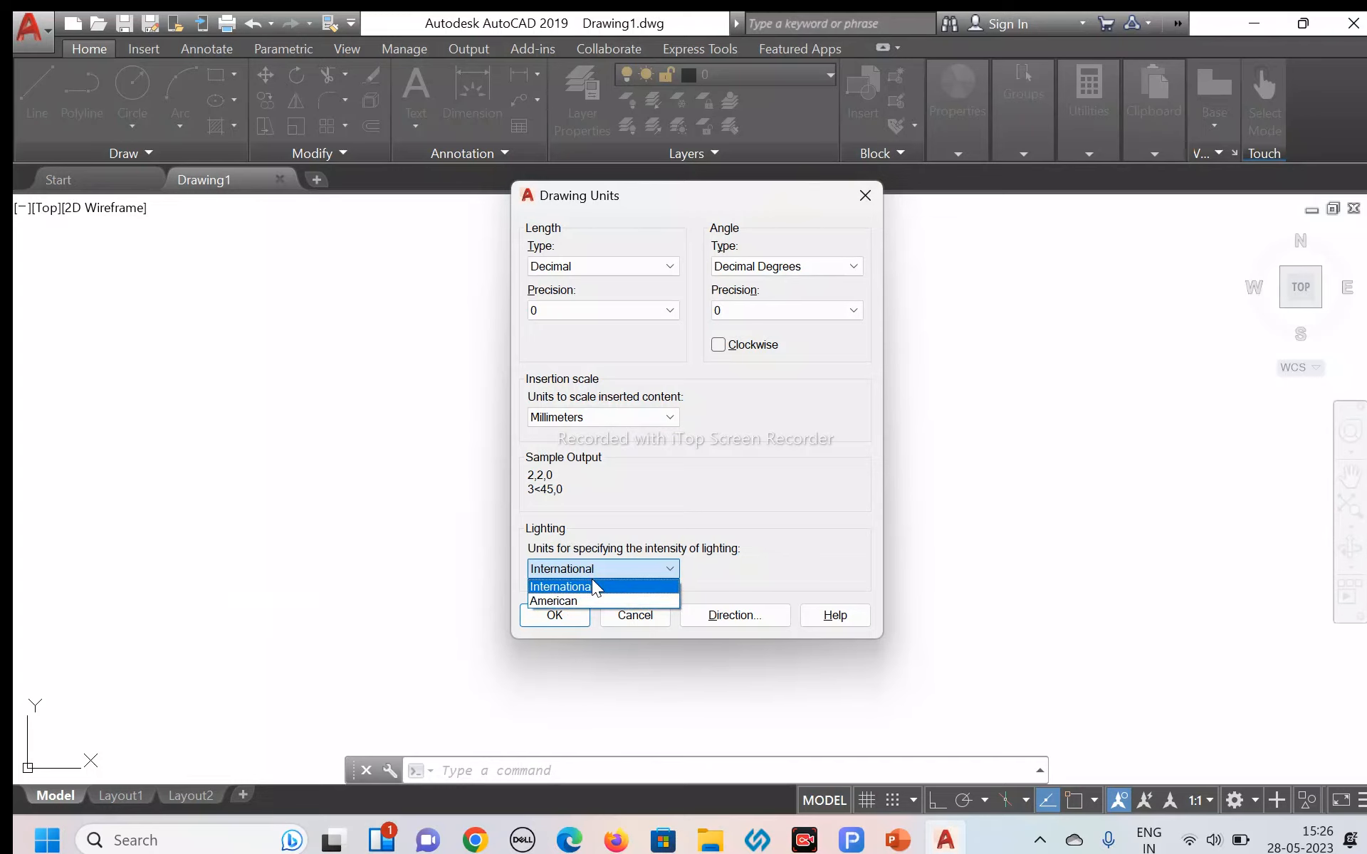
left_click(594, 602)
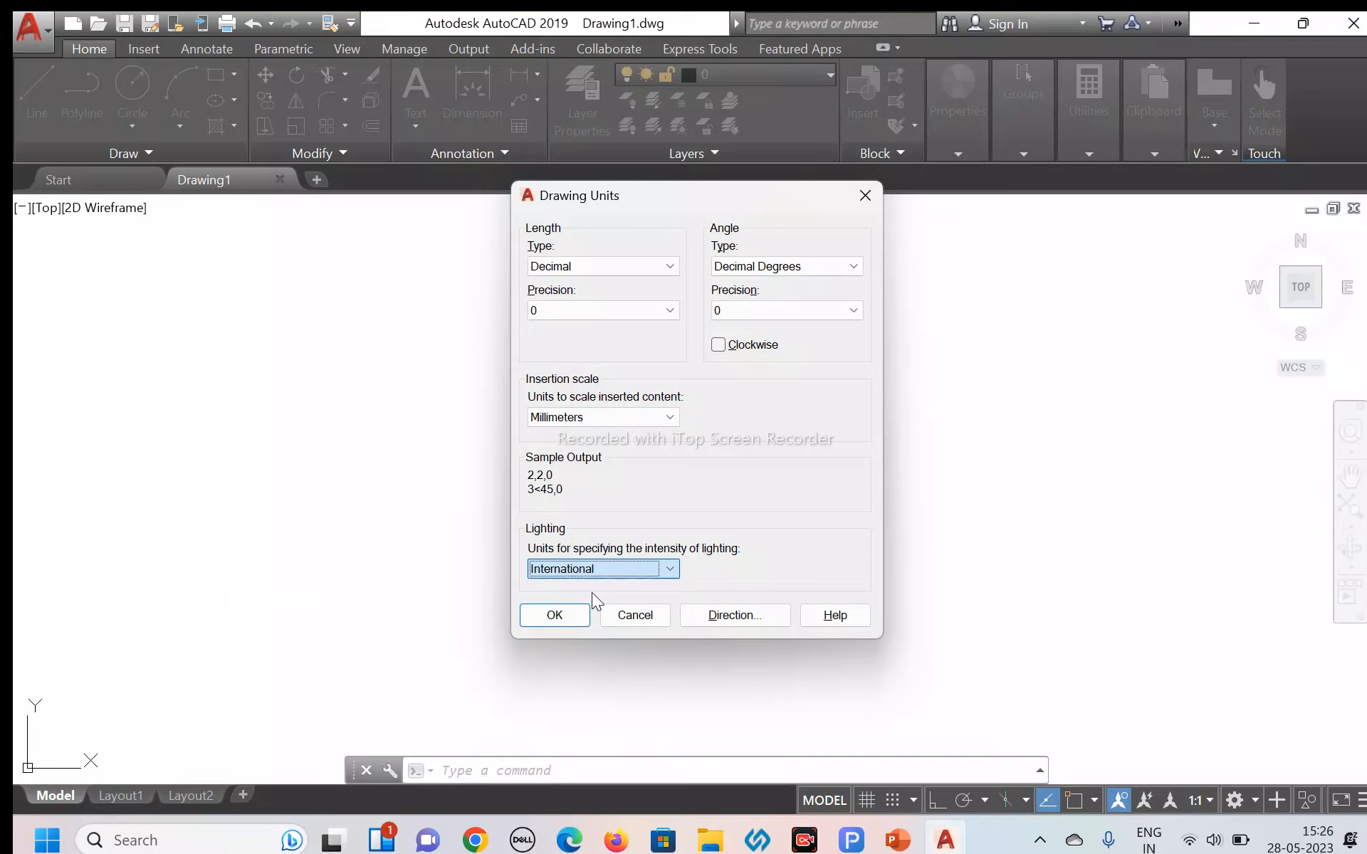
left_click(573, 618)
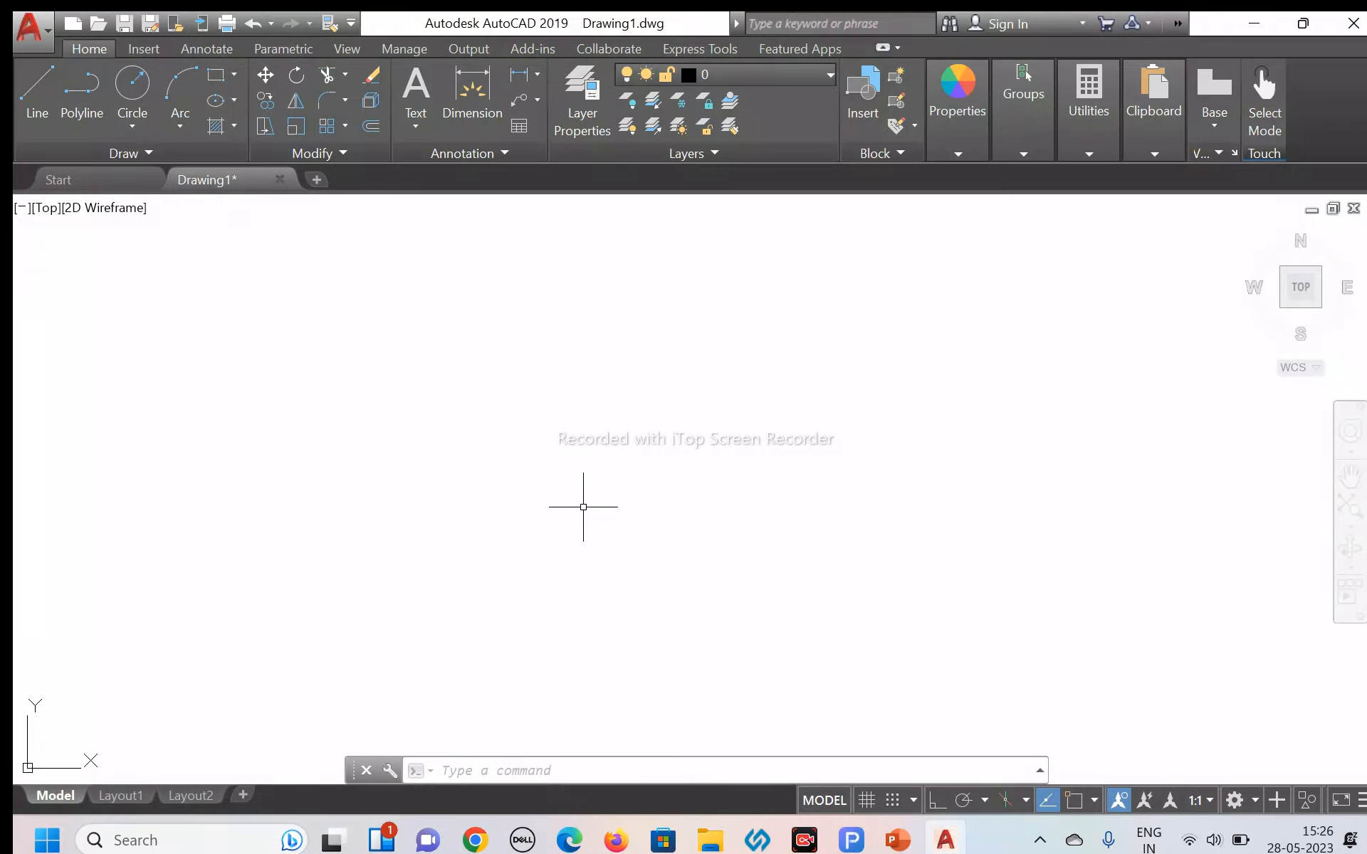
Step: Set the model space limits from 0,0 at the lower left corner to 2000,2000 at the upper right corner
type("LIMITS")
key("Return")
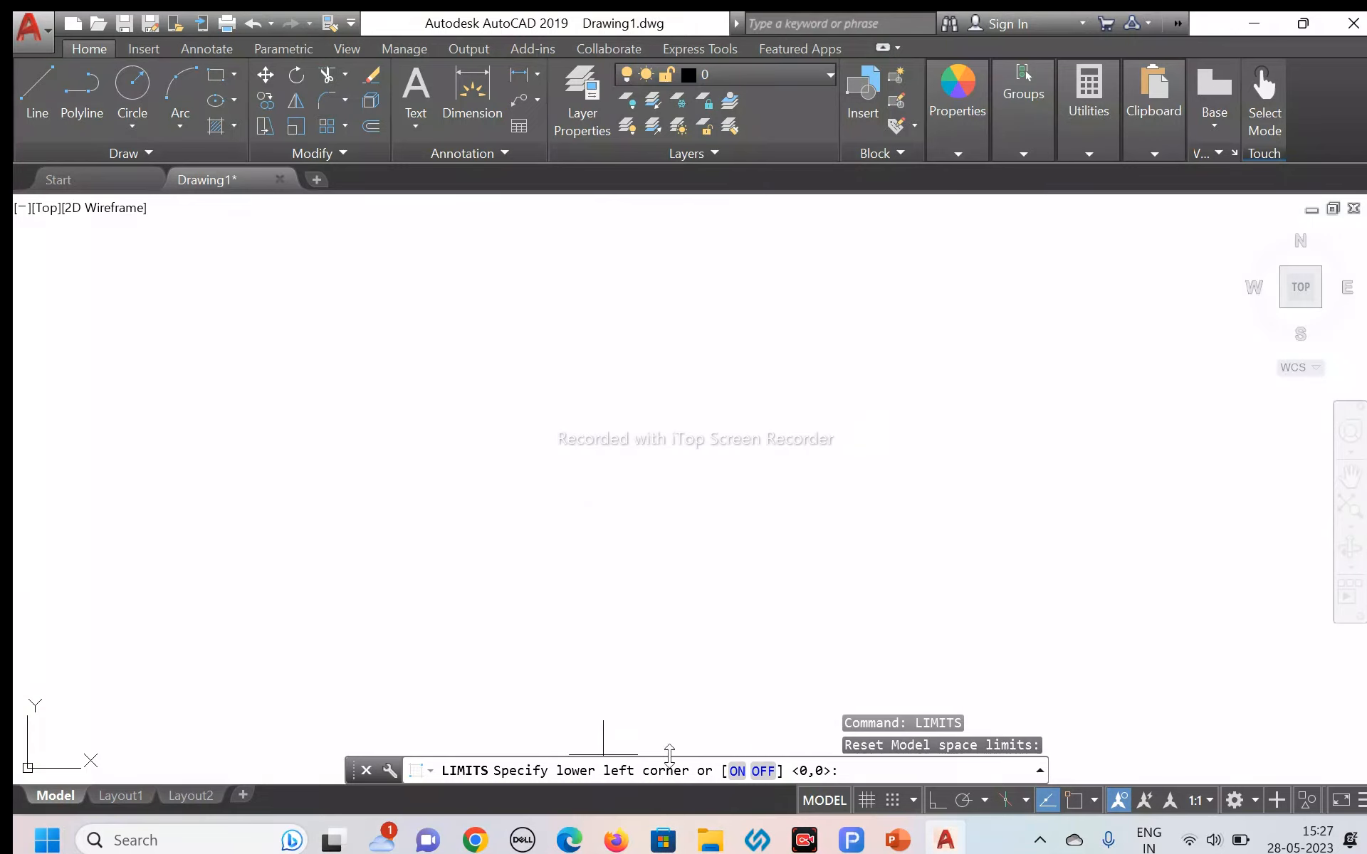
type("0,0")
key("Return")
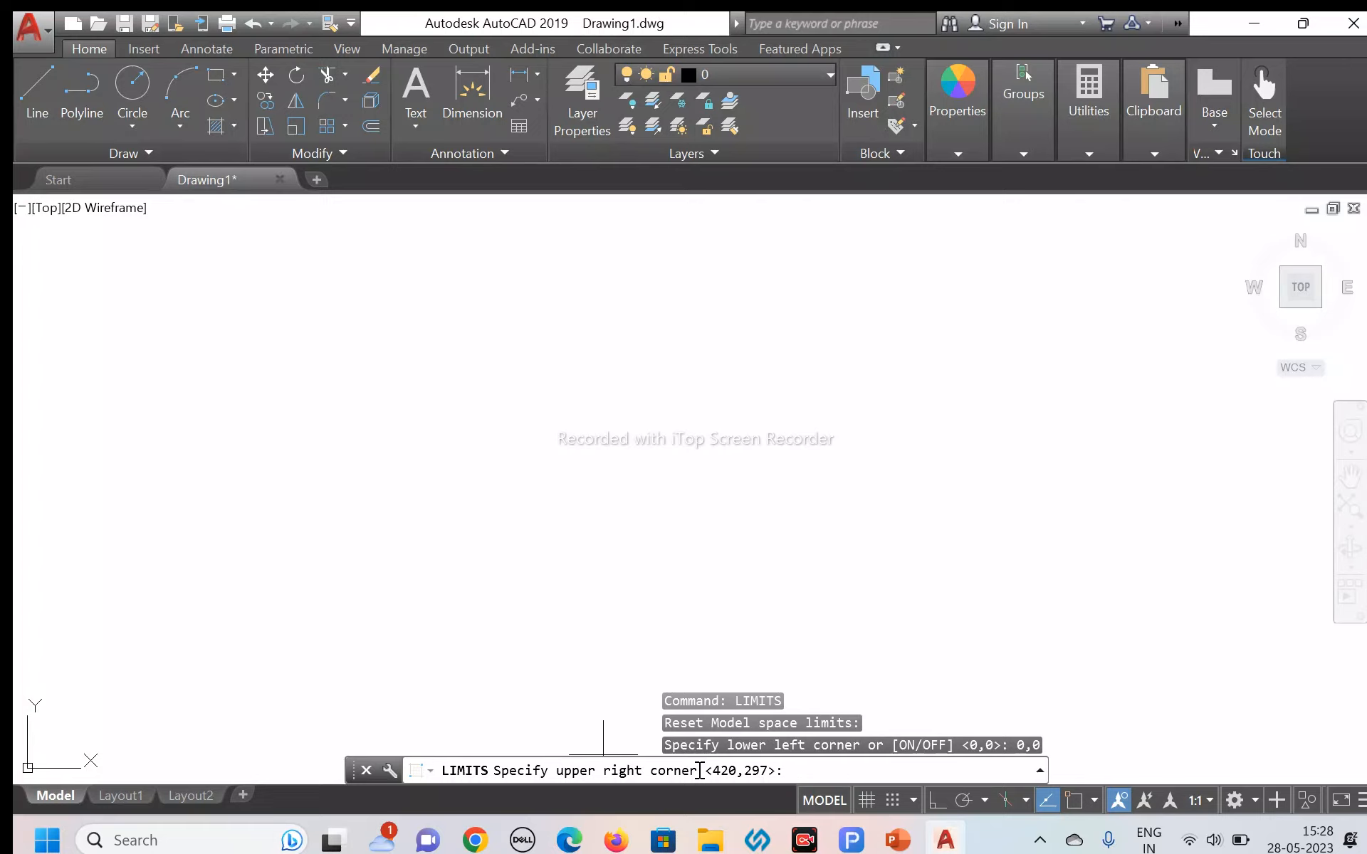
type("2000,2000")
key("Return")
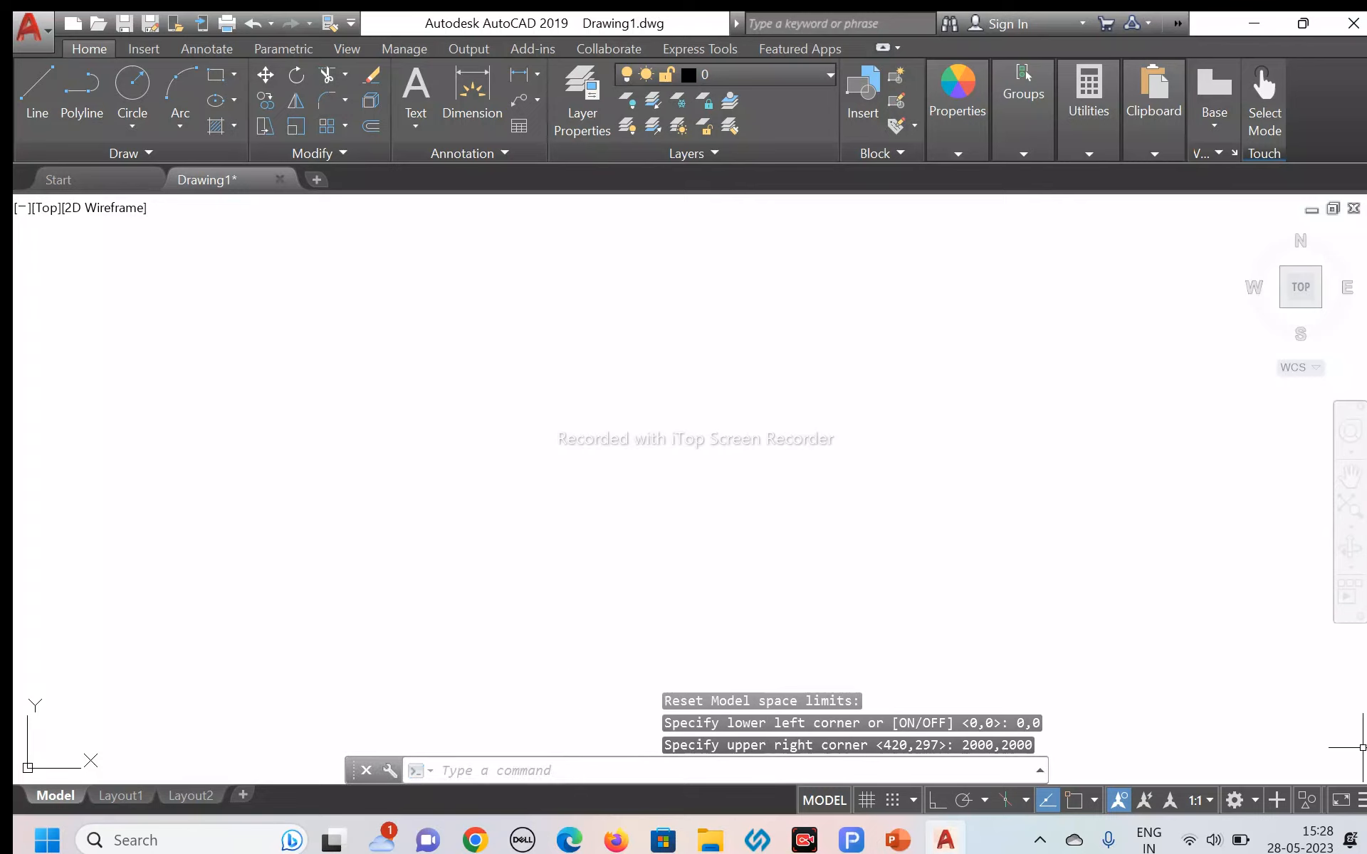
Step: Set the UCS icon to the Noorigin option so it stays in the corner of the view instead of following the origin
scroll(321, 548, "down", 3)
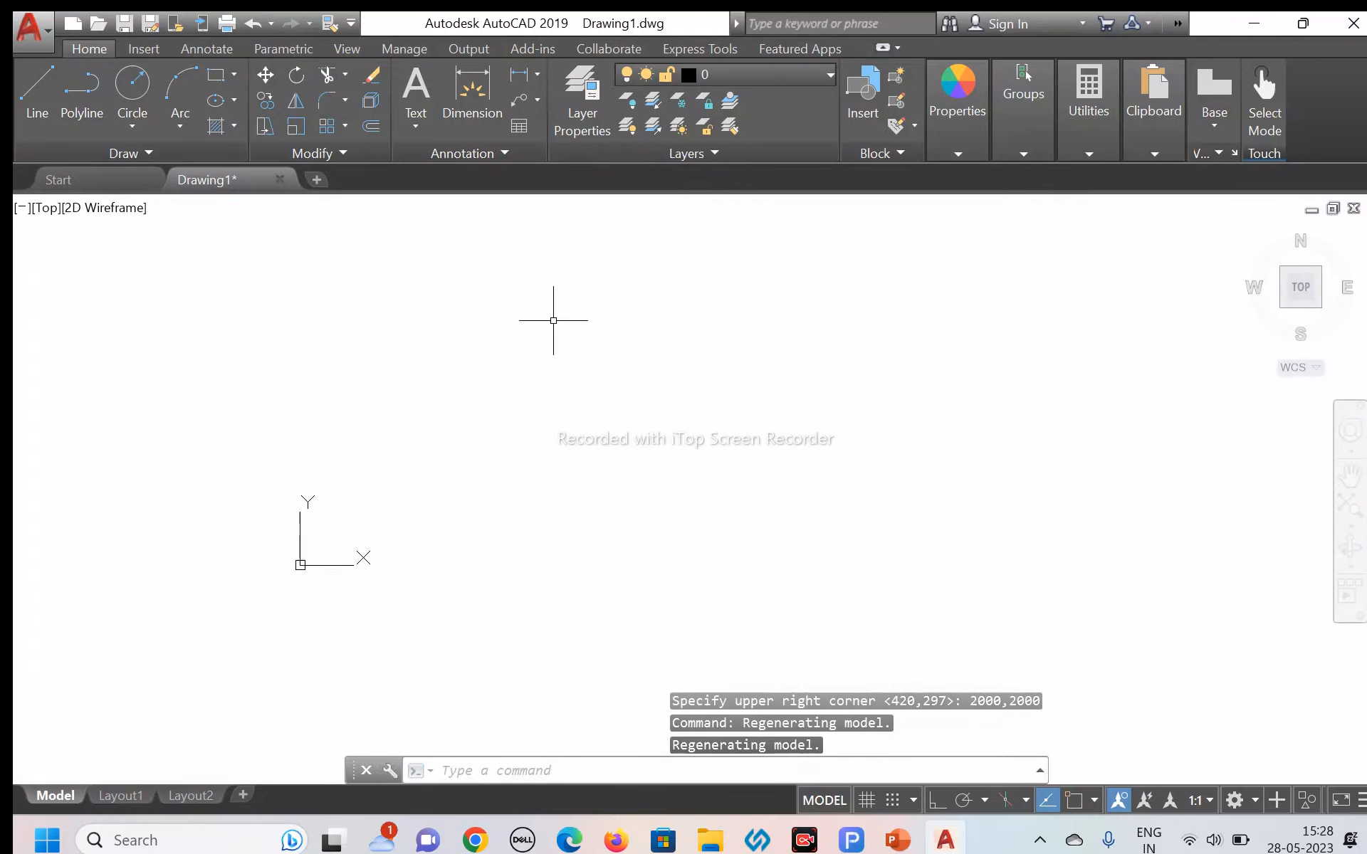
scroll(554, 317, "down", 2)
scroll(565, 320, "up", 4)
middle_click_drag(231, 497, 624, 355)
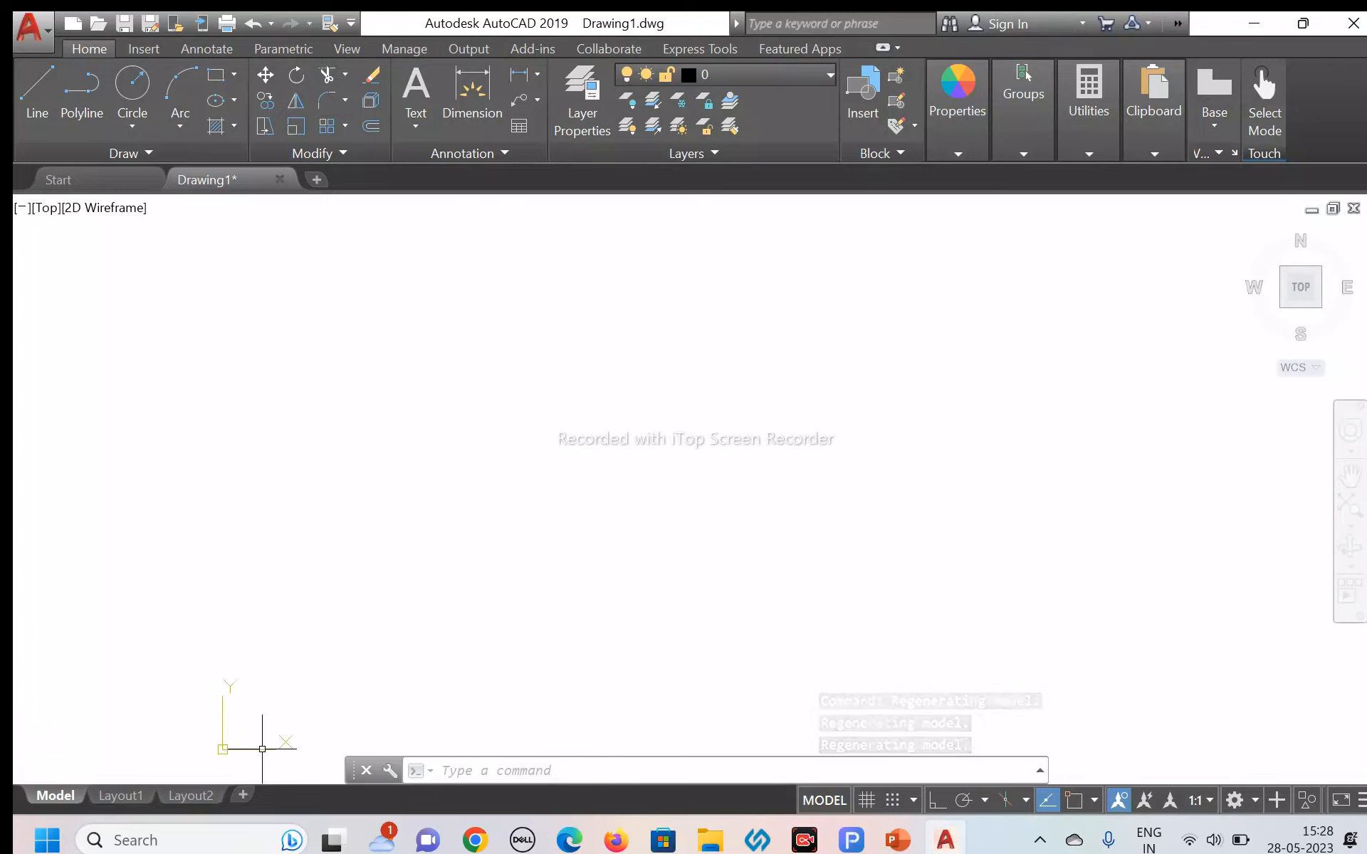
scroll(251, 673, "down", 3)
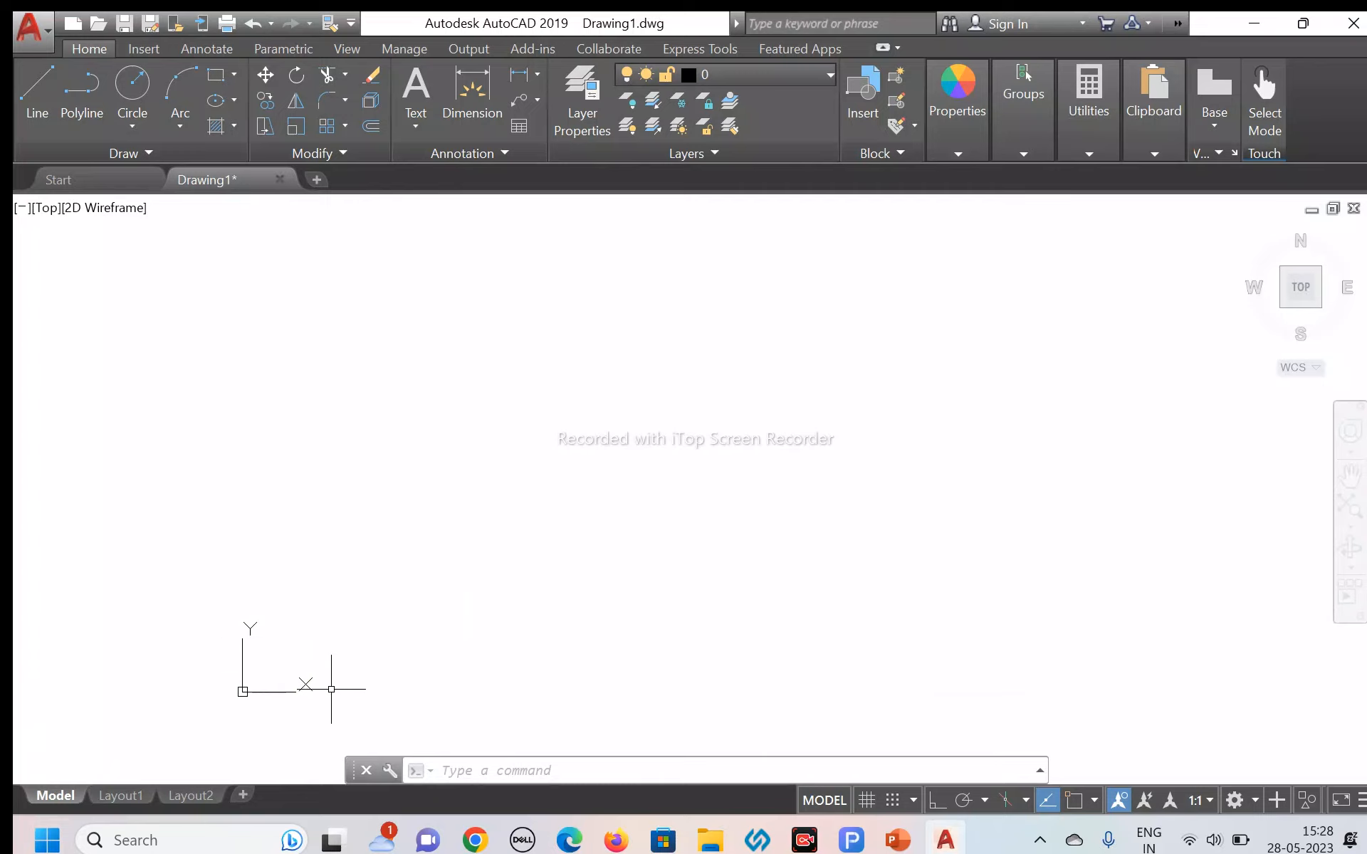
scroll(301, 703, "up", 3)
scroll(163, 636, "up", 2)
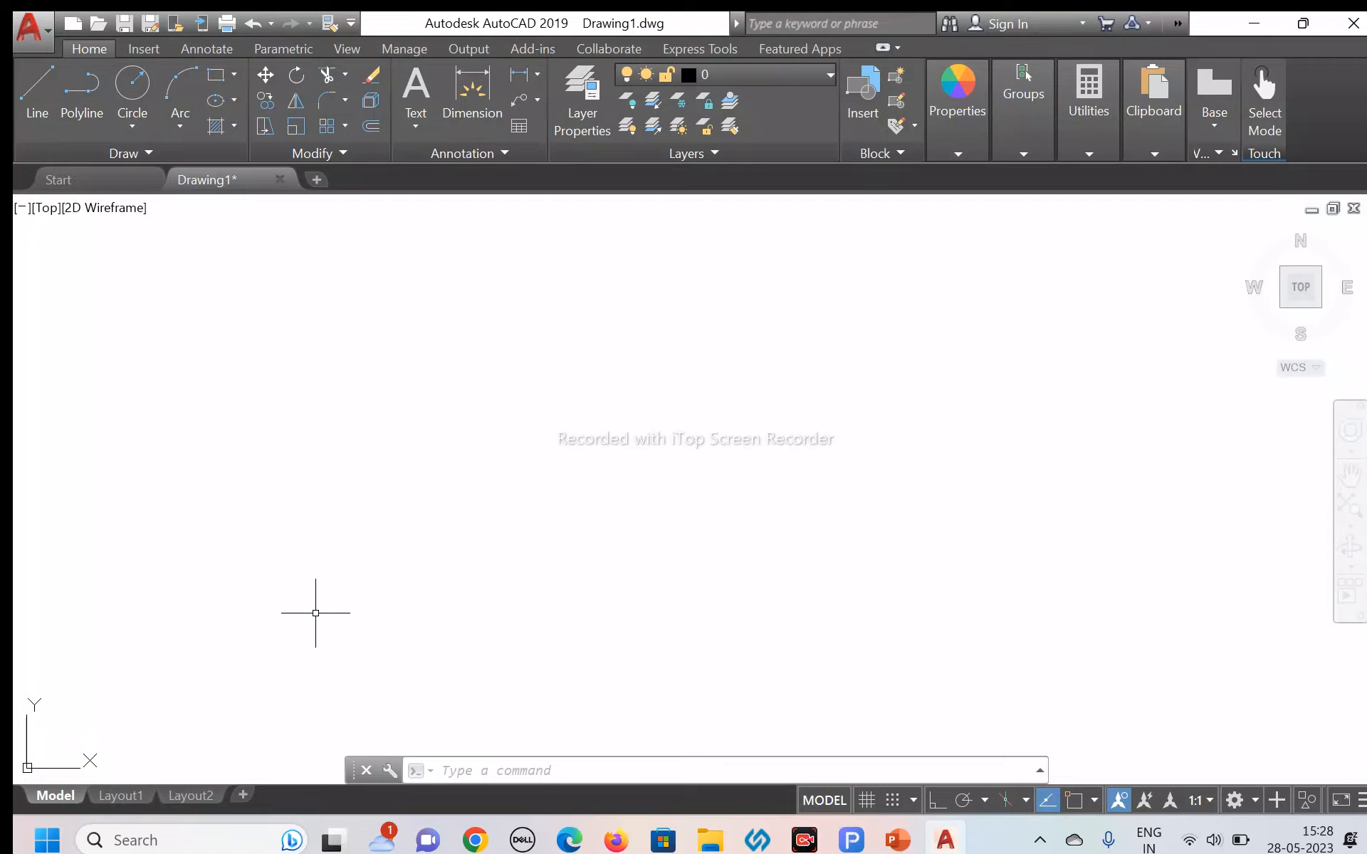
type("UCSICON")
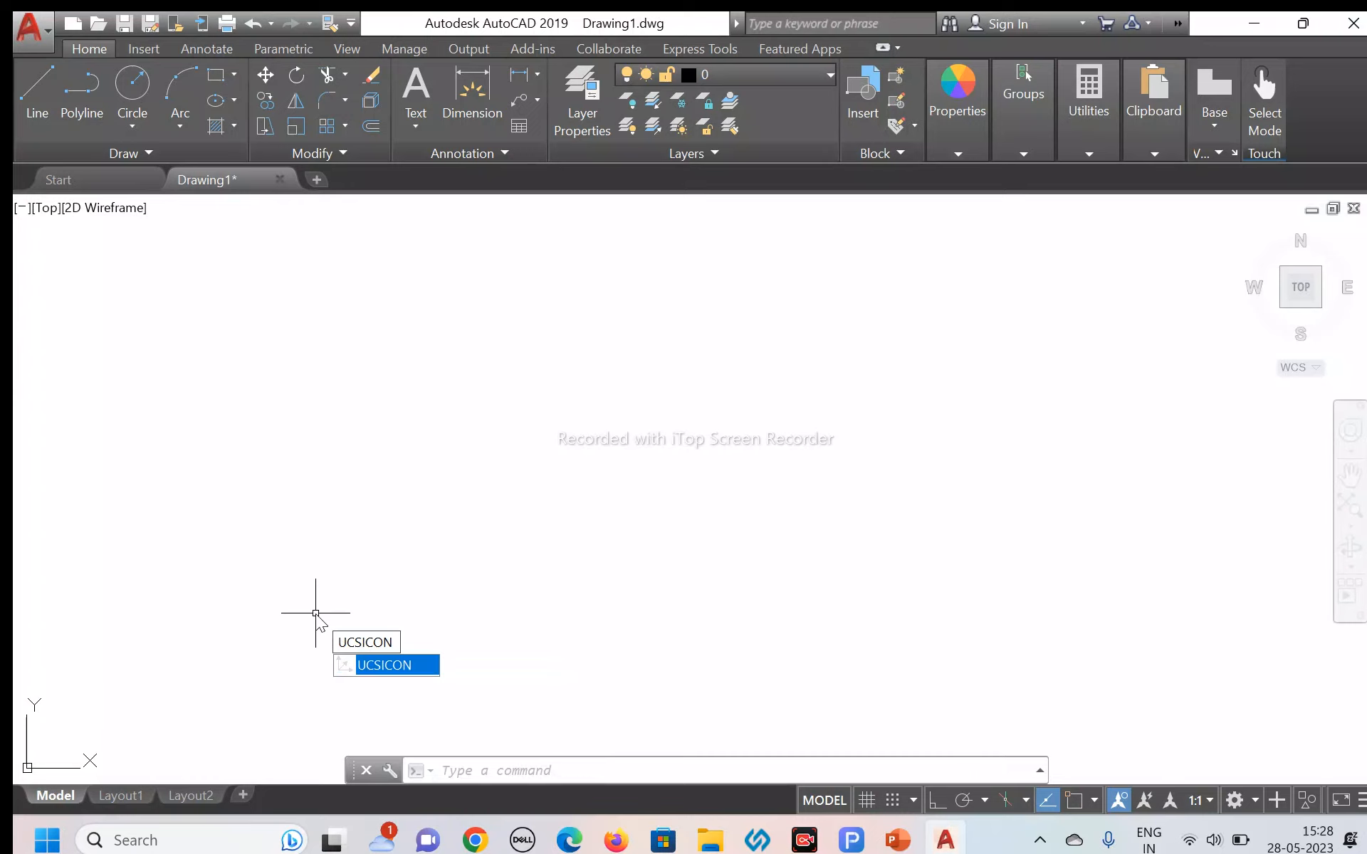
key("Return")
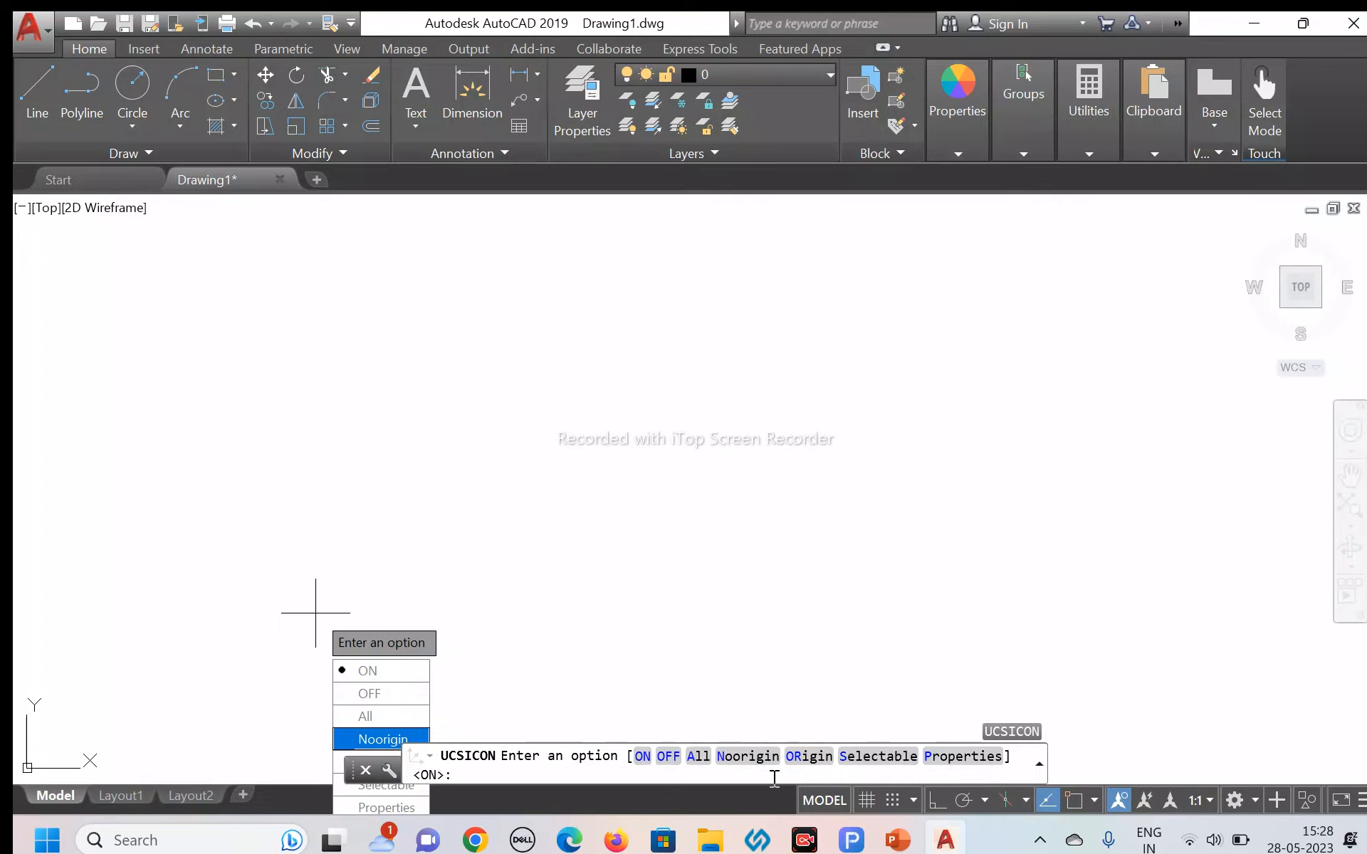
type("n")
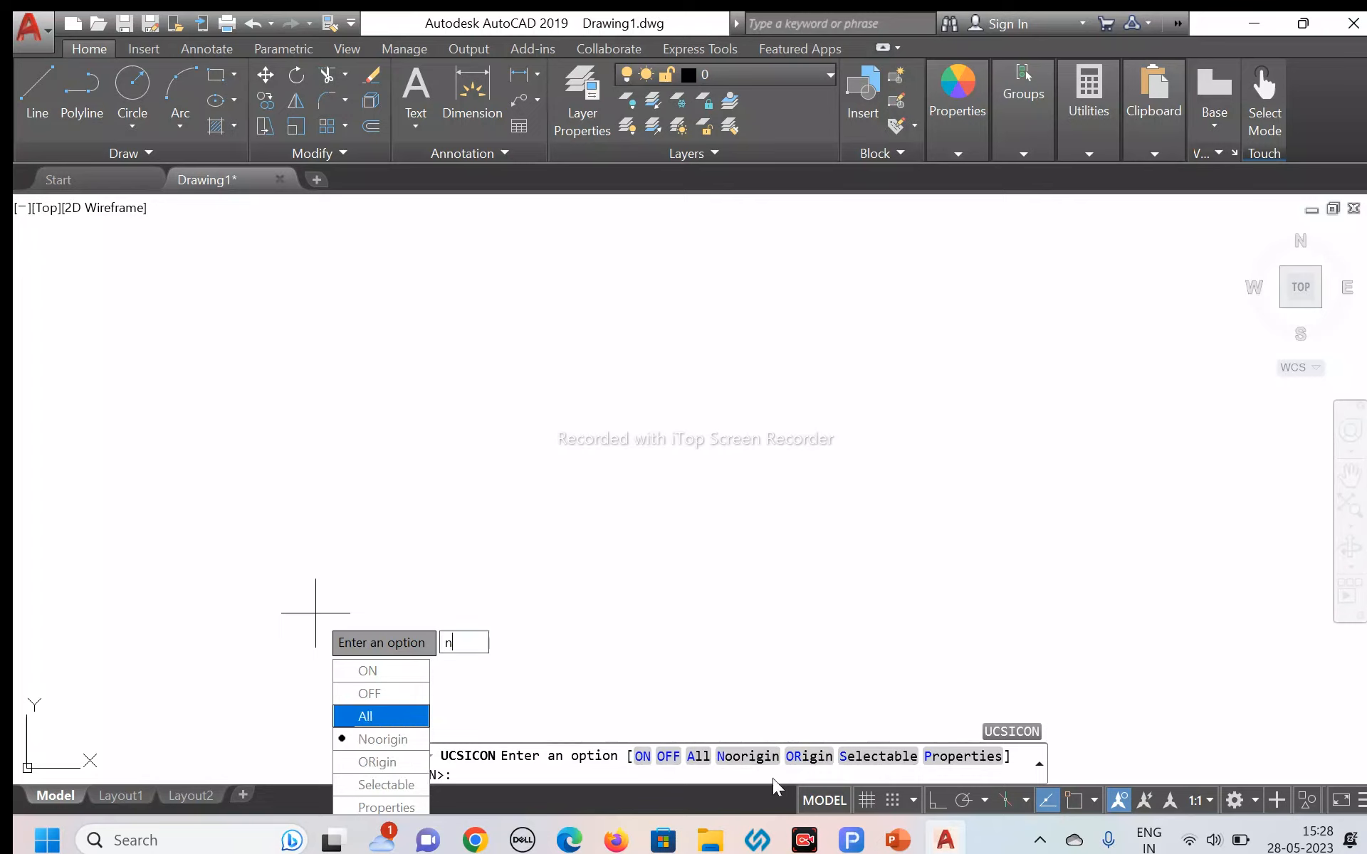
key("Return")
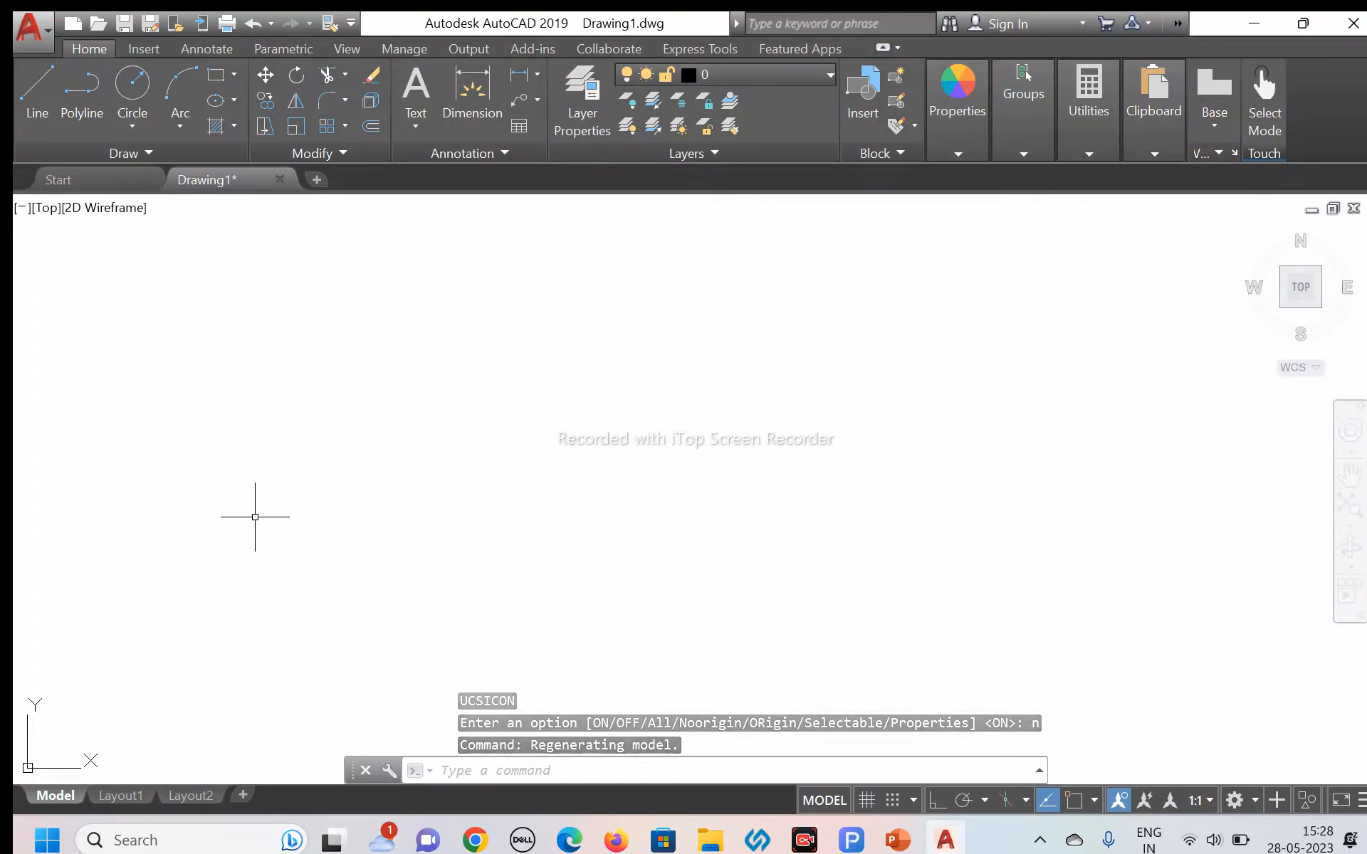
scroll(251, 517, "down", 3)
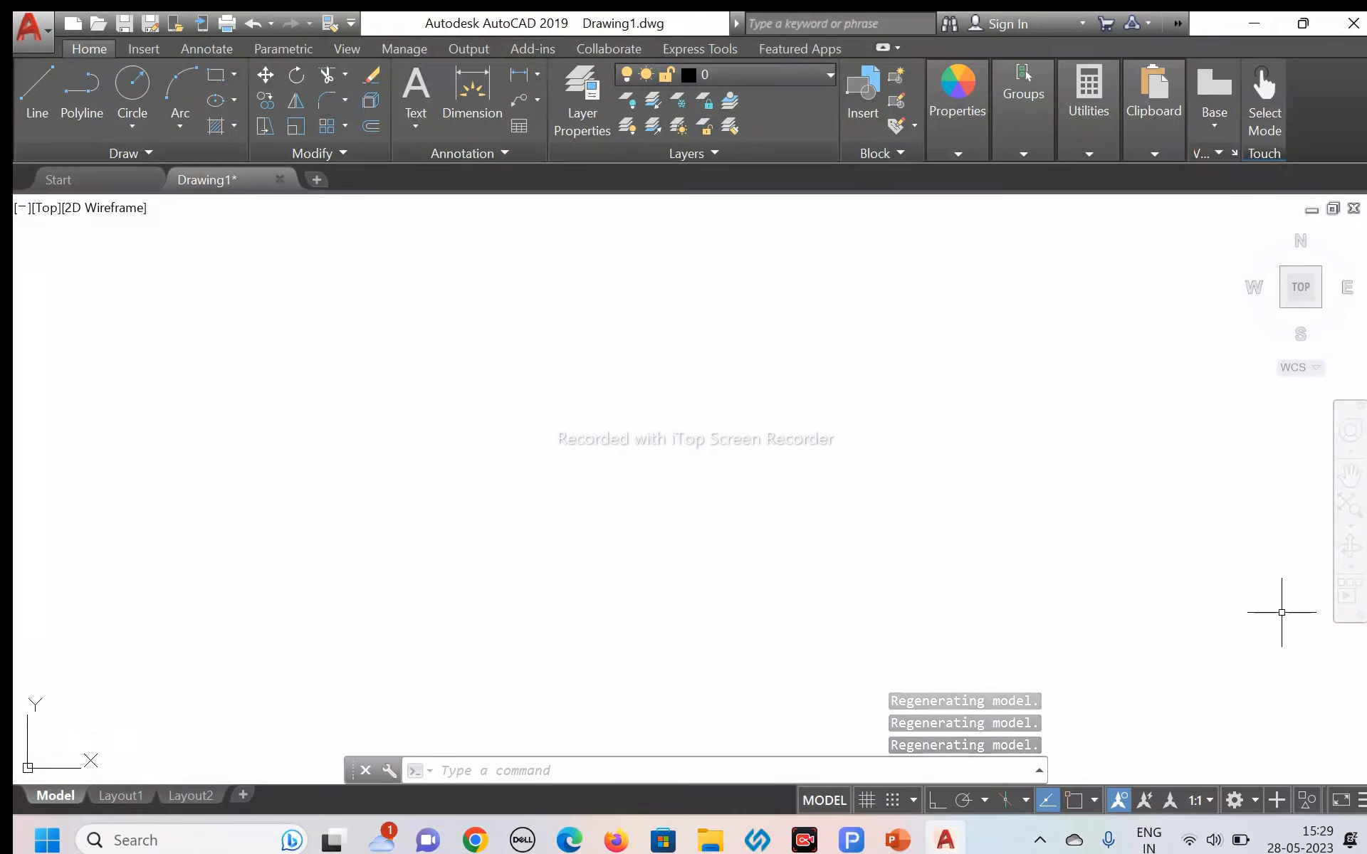
mouse_move(1022, 823)
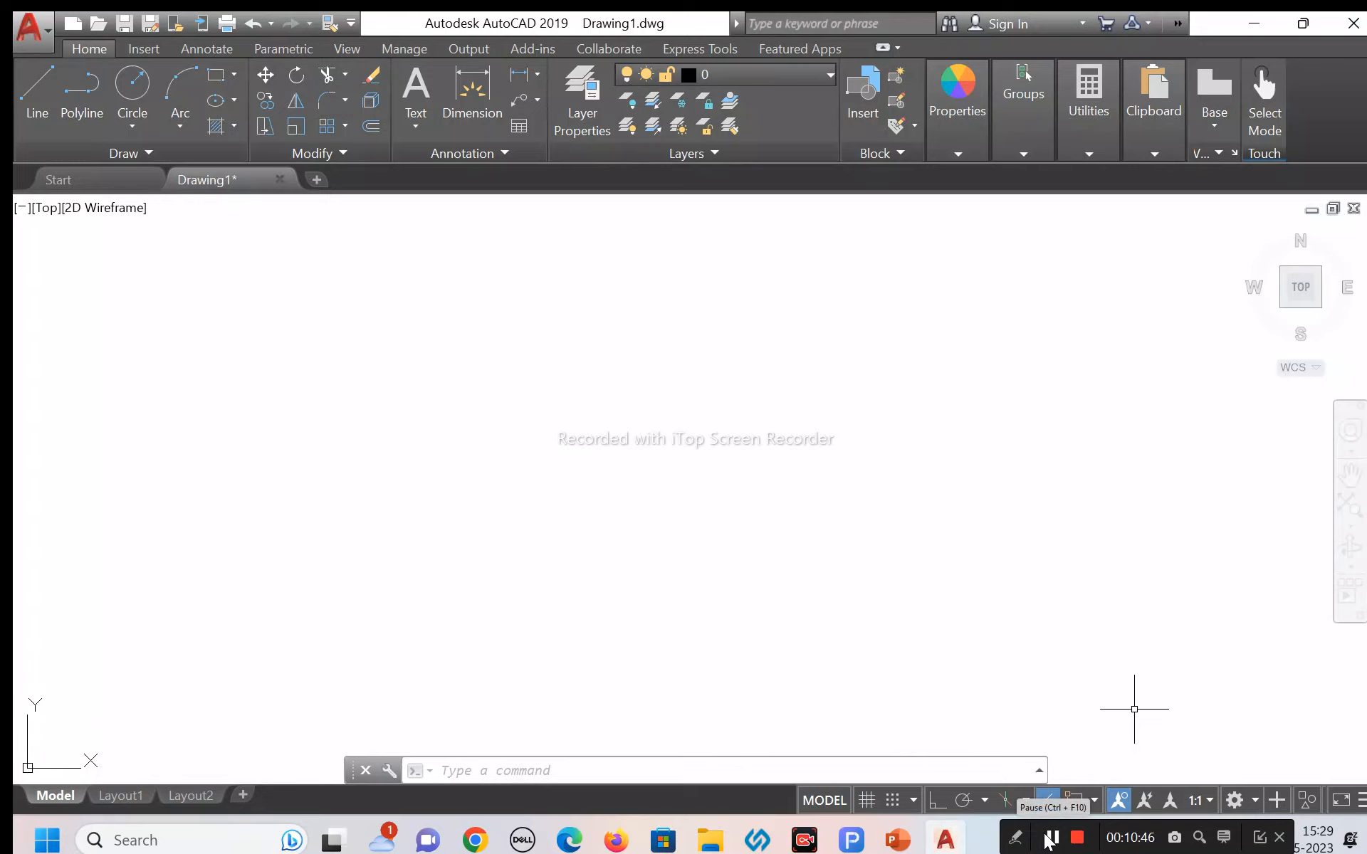
left_click_drag(1022, 837, 664, 844)
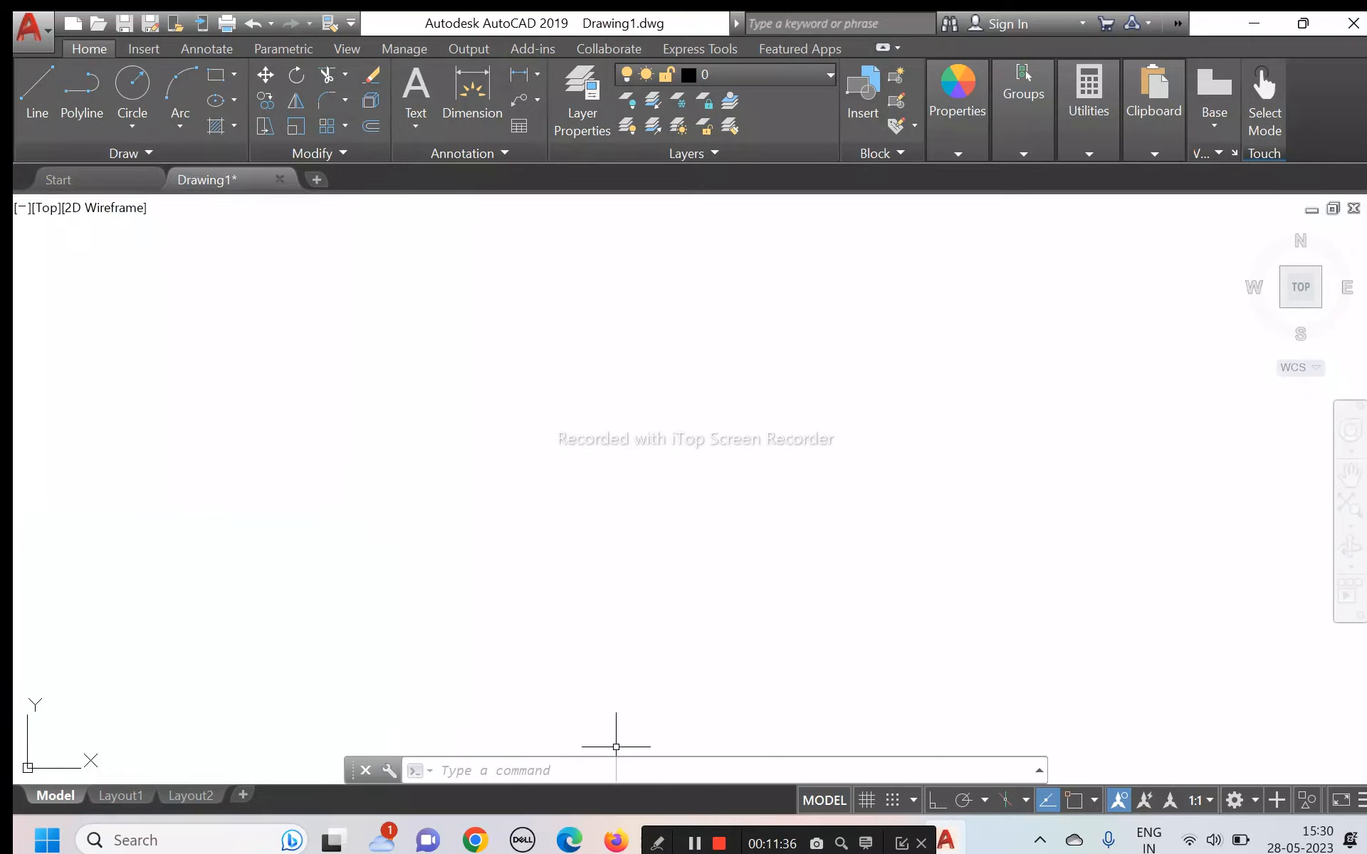
Step: Draw a freehand closed five-sided outline with the Line command, pointed on its left side, using the Close option for the last segment
key("BackSpace")
key("BackSpace")
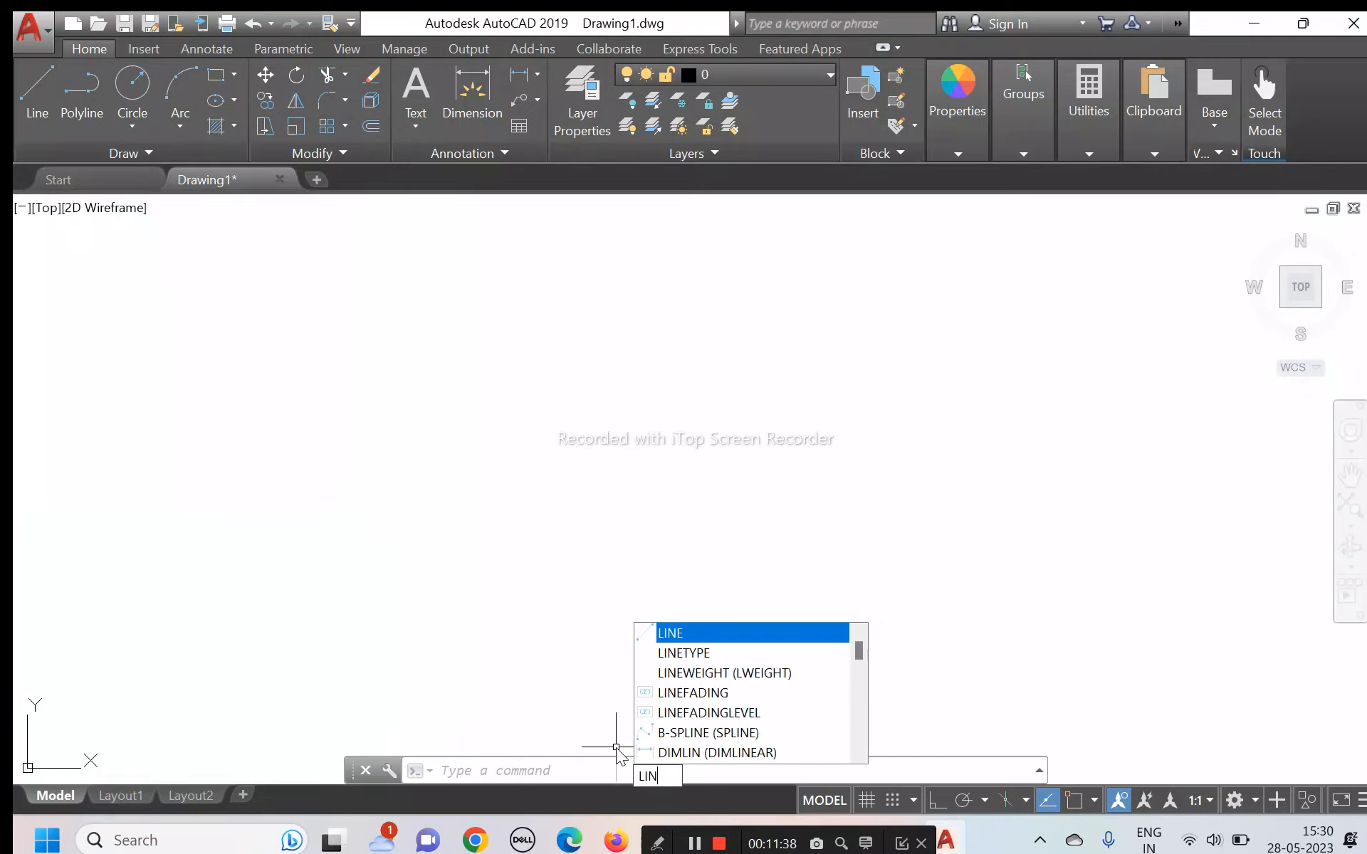
key("Return")
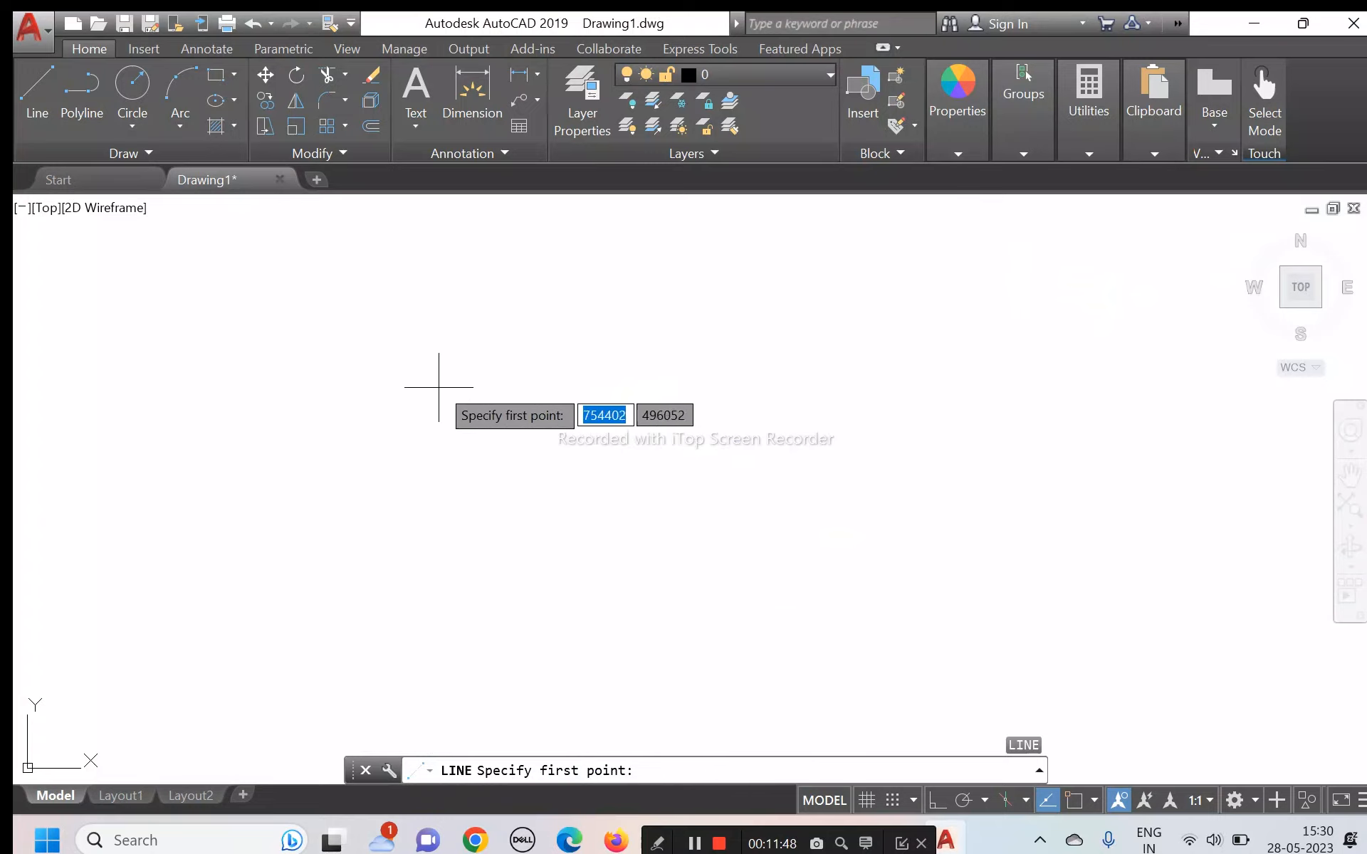
left_click(508, 401)
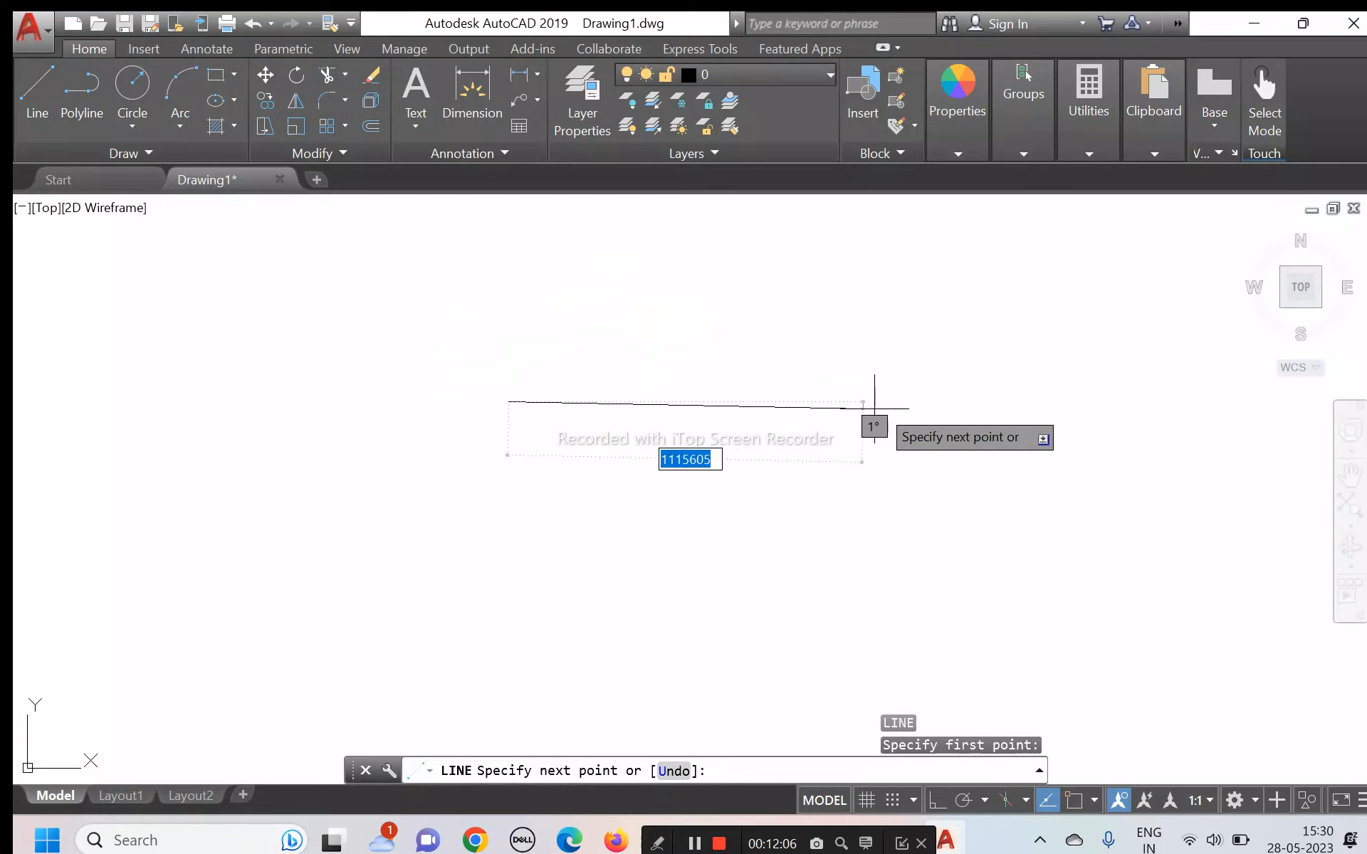
left_click(913, 386)
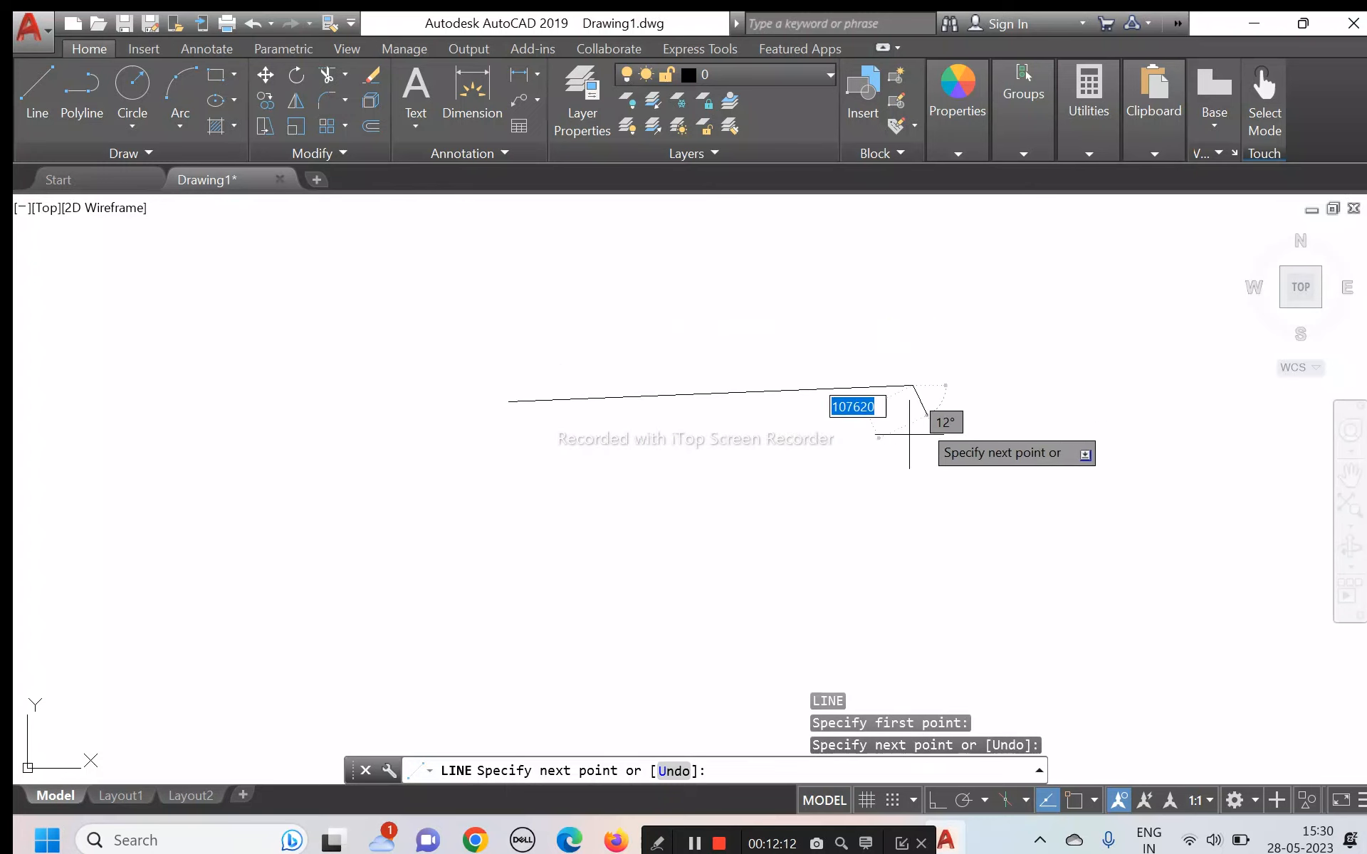
left_click(877, 607)
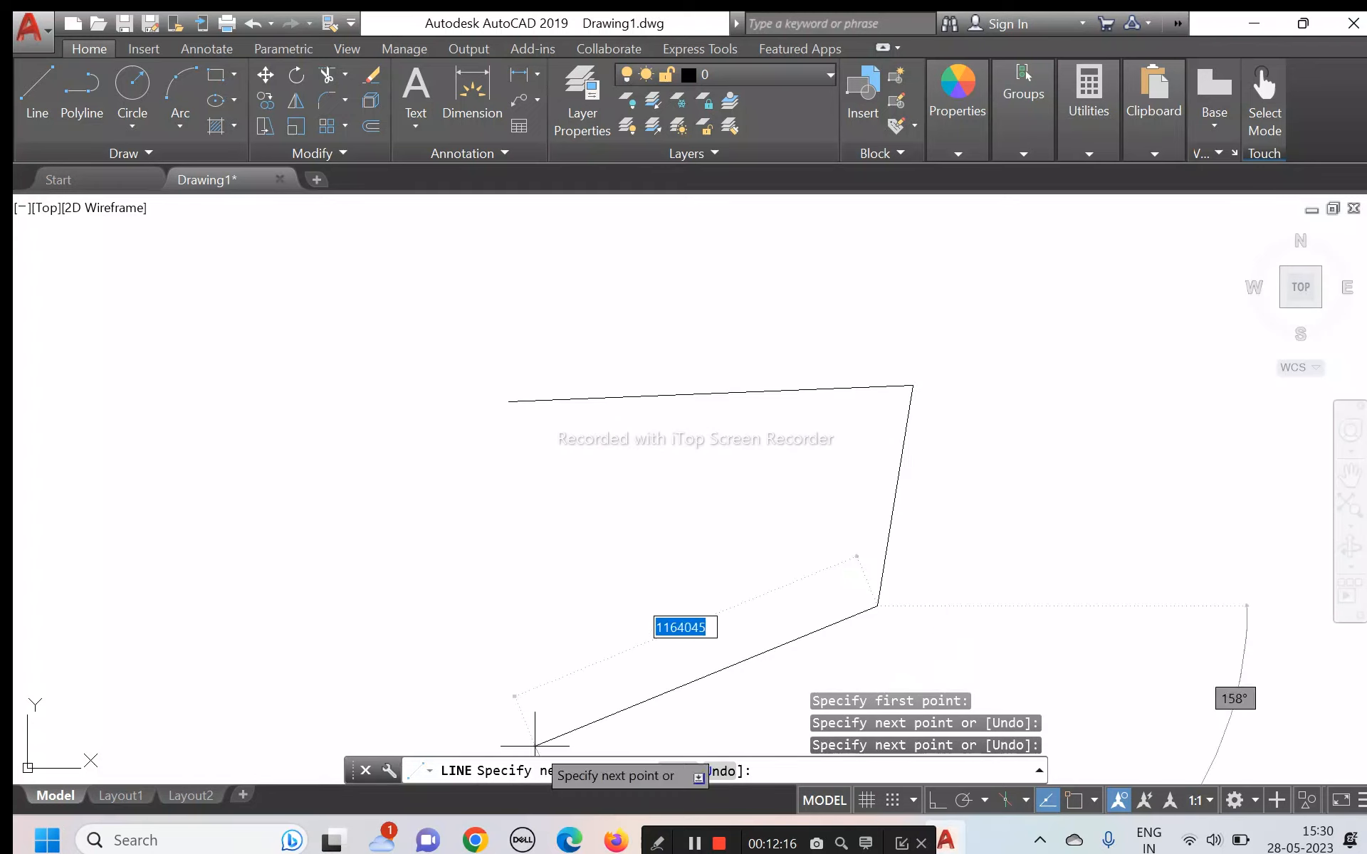
left_click(483, 610)
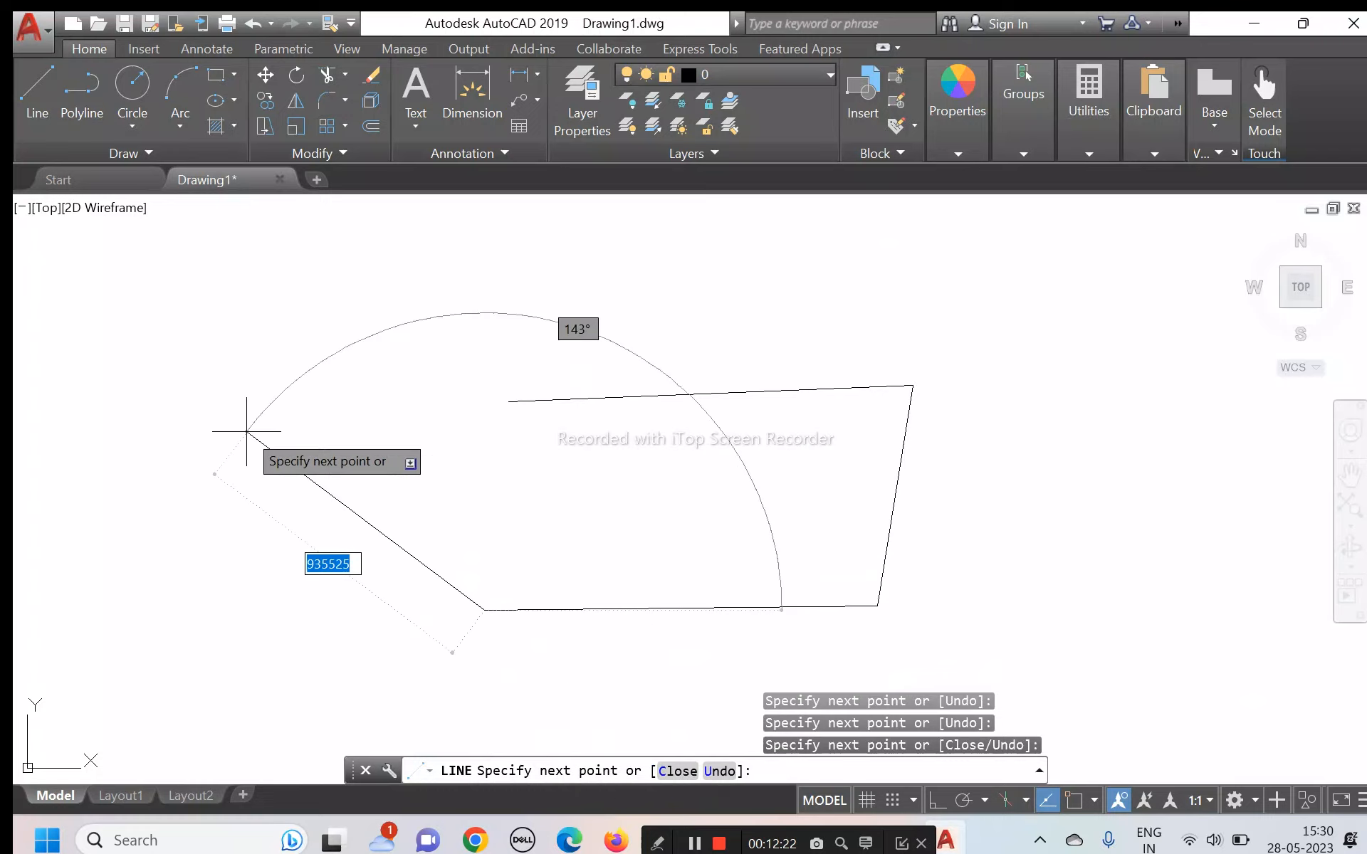
left_click(248, 514)
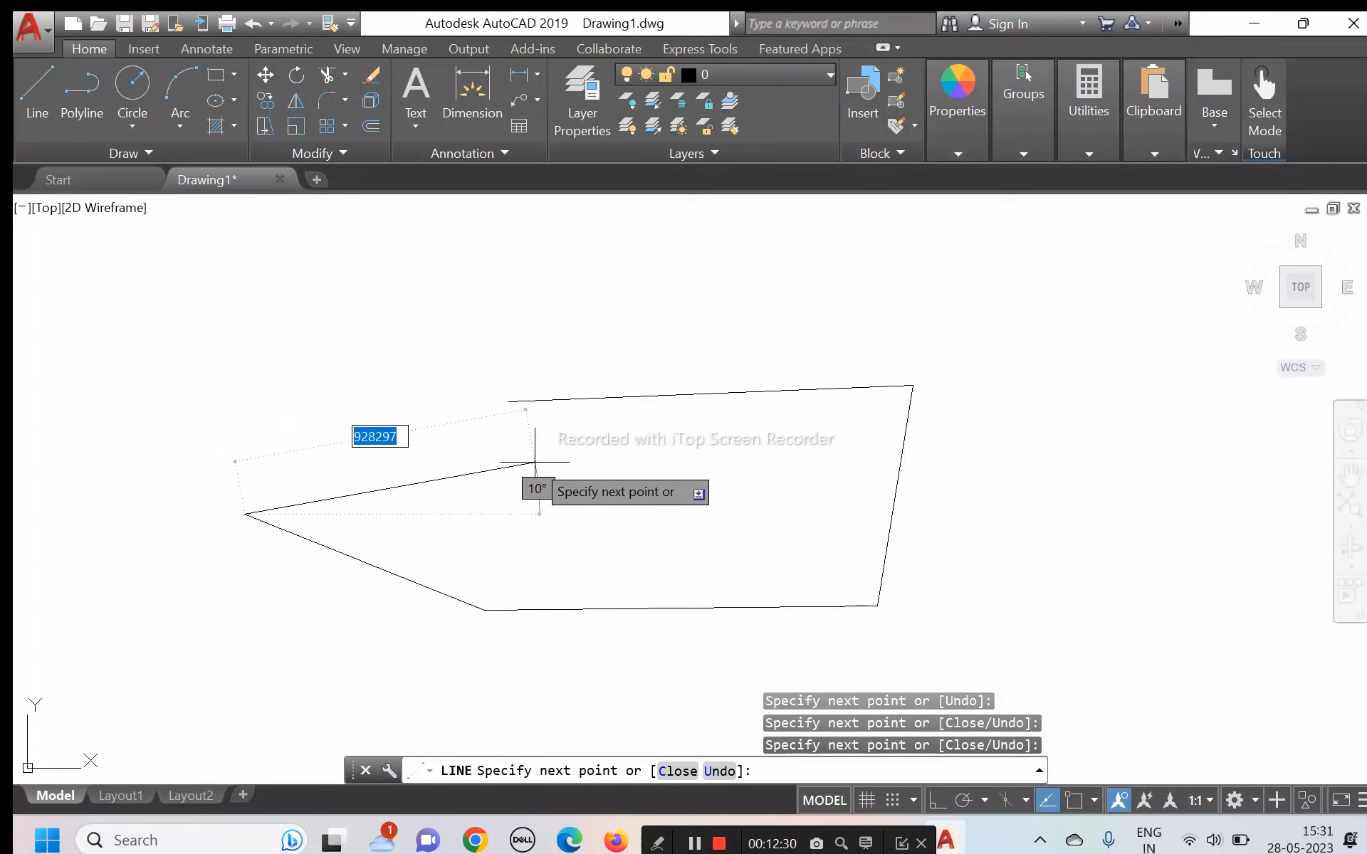
type("cl")
key("Return")
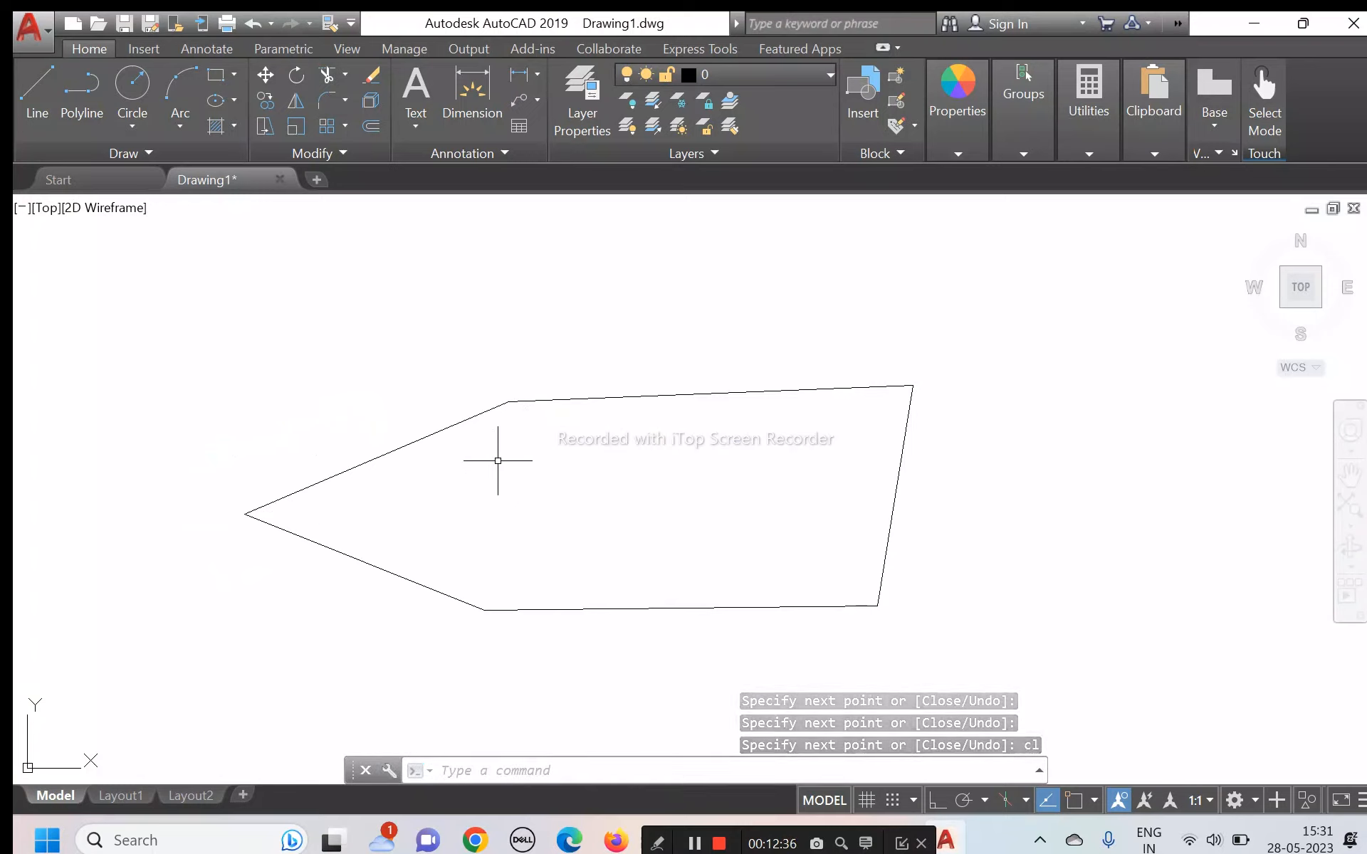
Step: Turn on Ortho mode to restrict drawing to horizontal and vertical directions
scroll(595, 369, "down", 2)
scroll(595, 369, "up", 3)
scroll(605, 361, "down", 2)
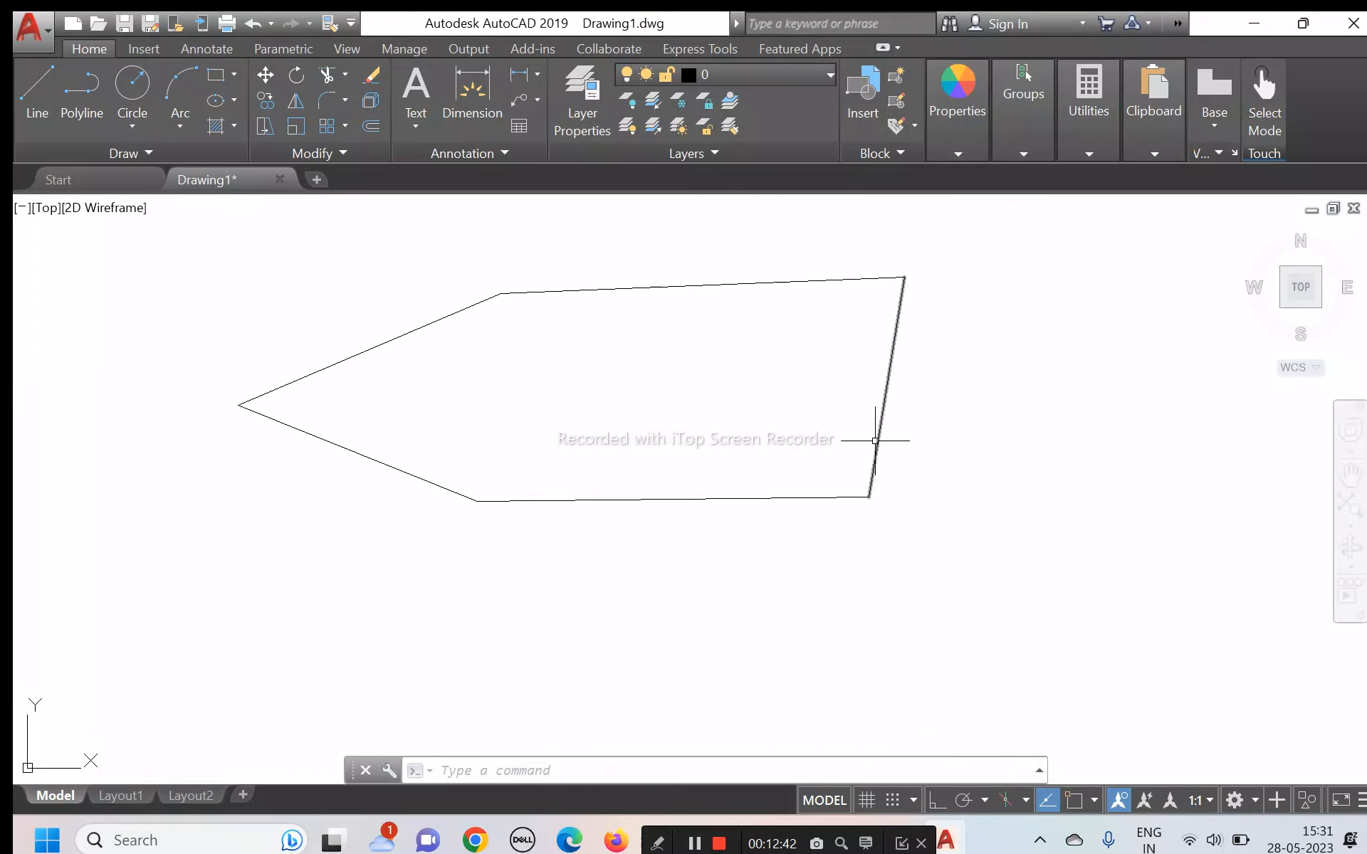
scroll(839, 424, "down", 4)
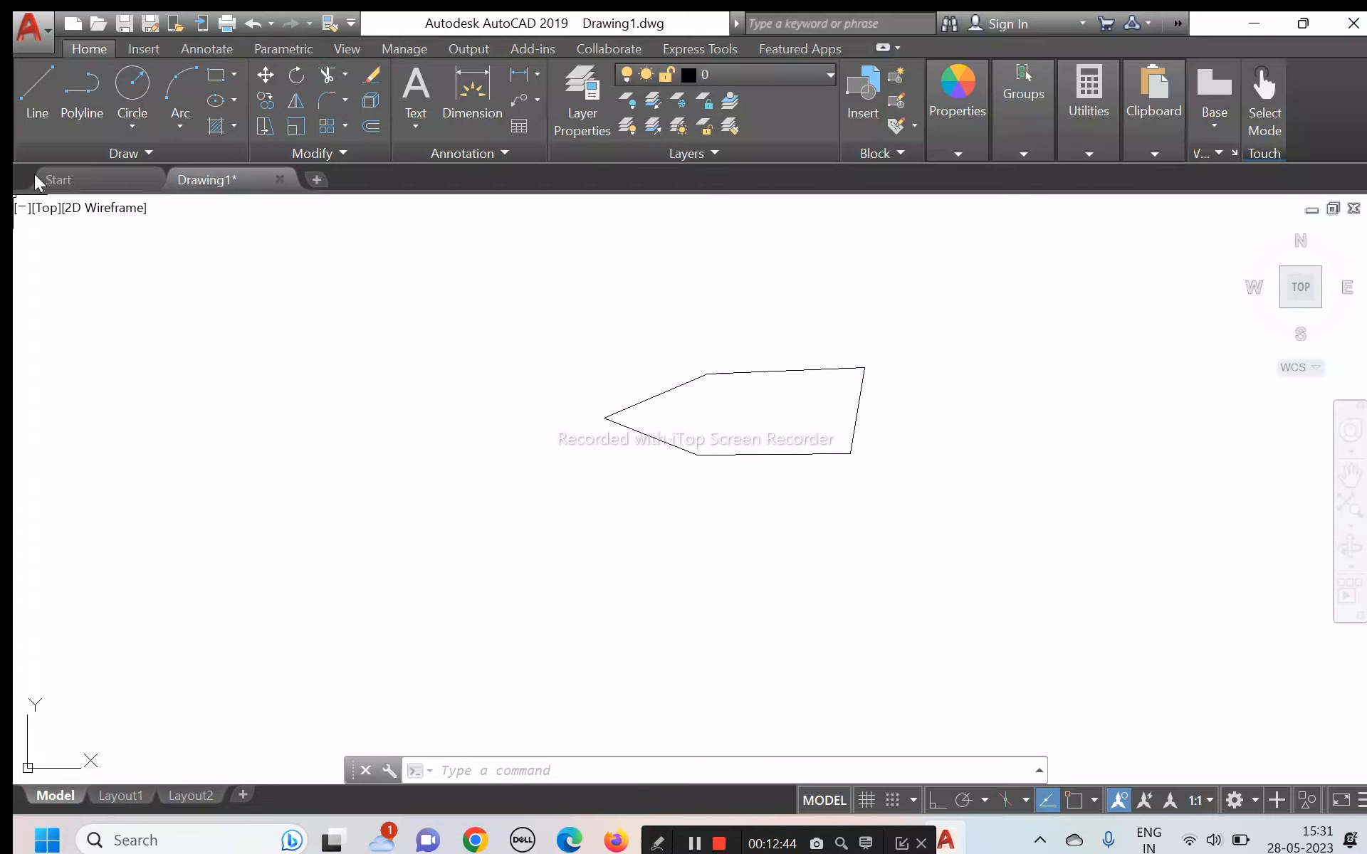
left_click(934, 805)
mouse_move(484, 848)
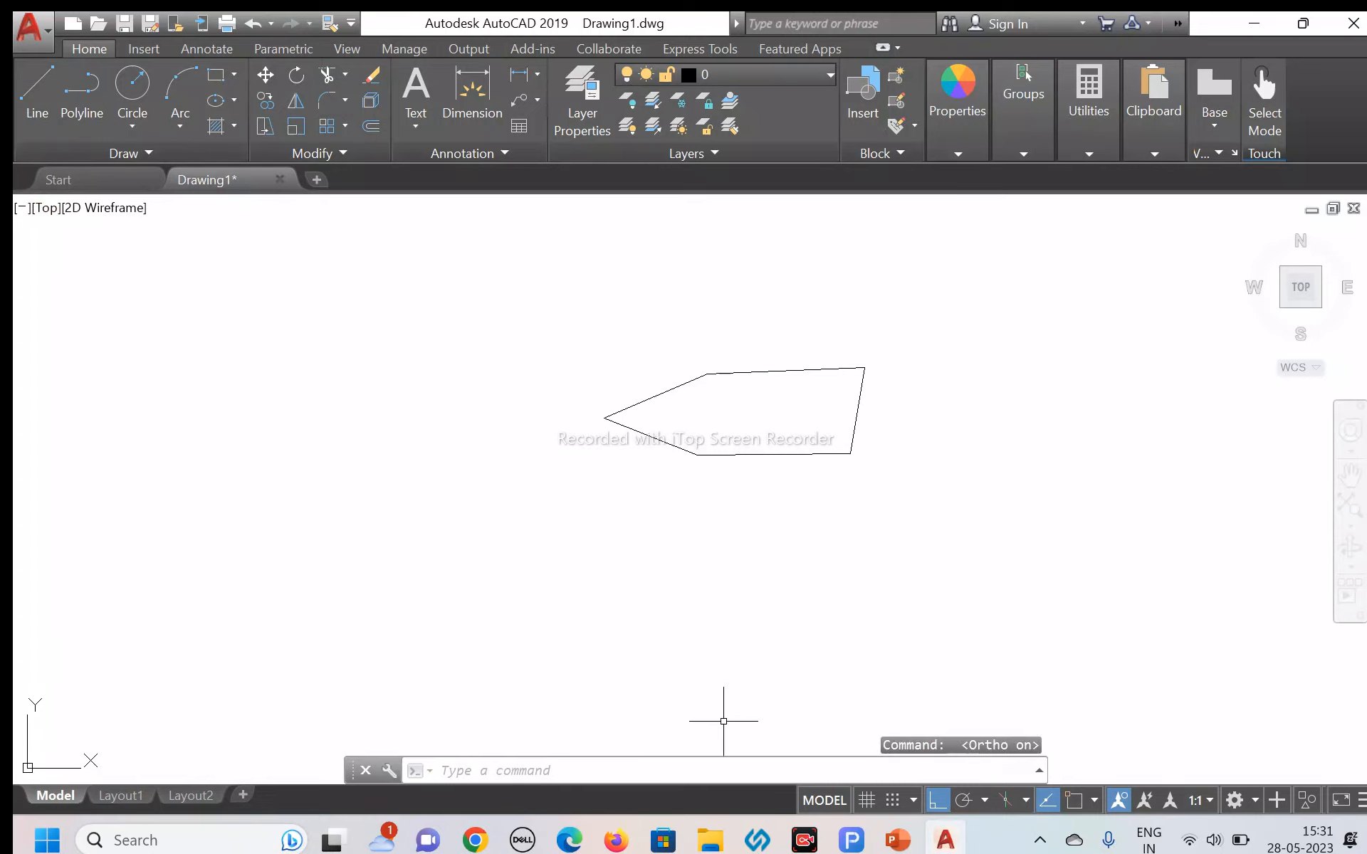
Step: Draw a 500 mm square with the Line command, below and left of the five-sided outline, closing the fourth side with the Close option
left_click(40, 91)
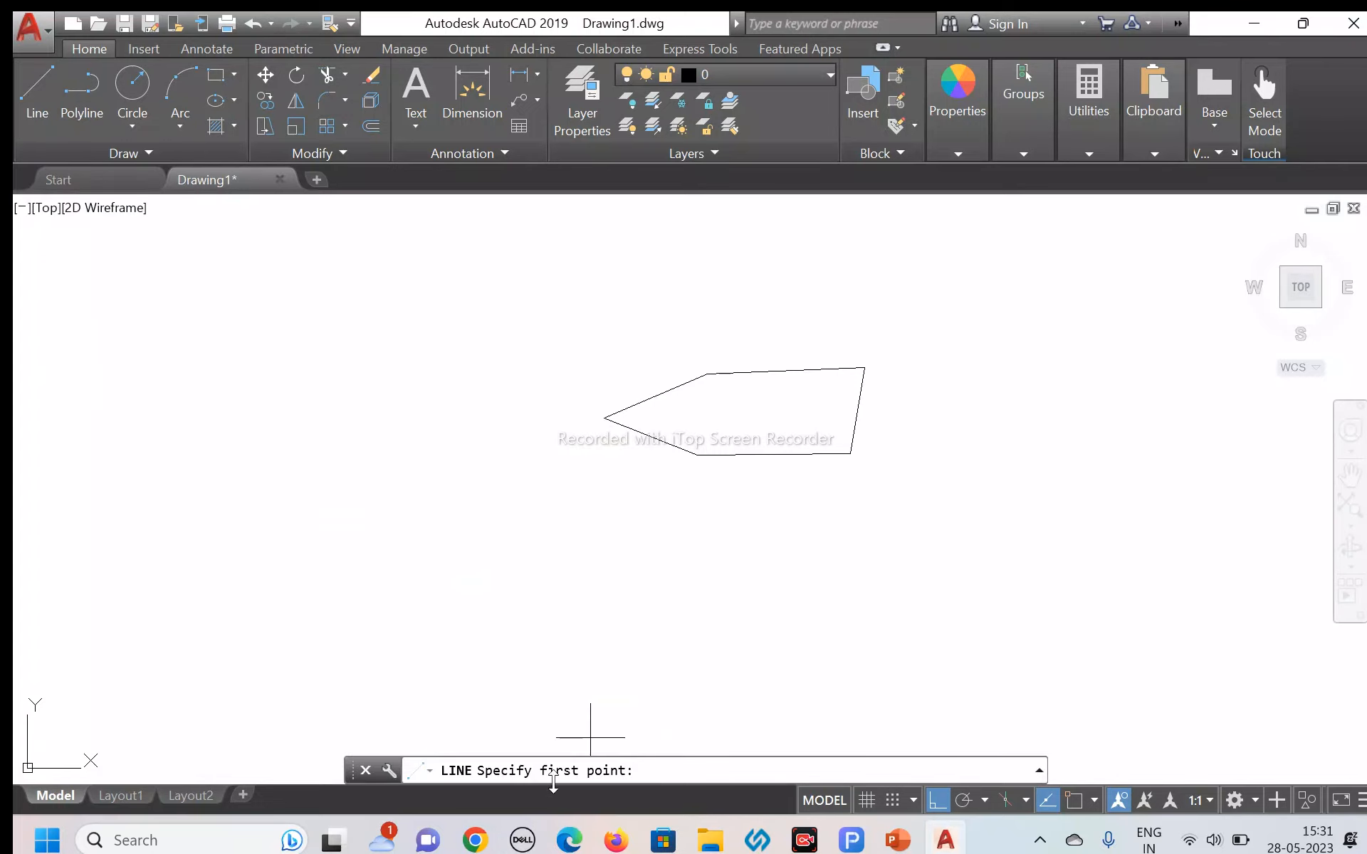
left_click(368, 572)
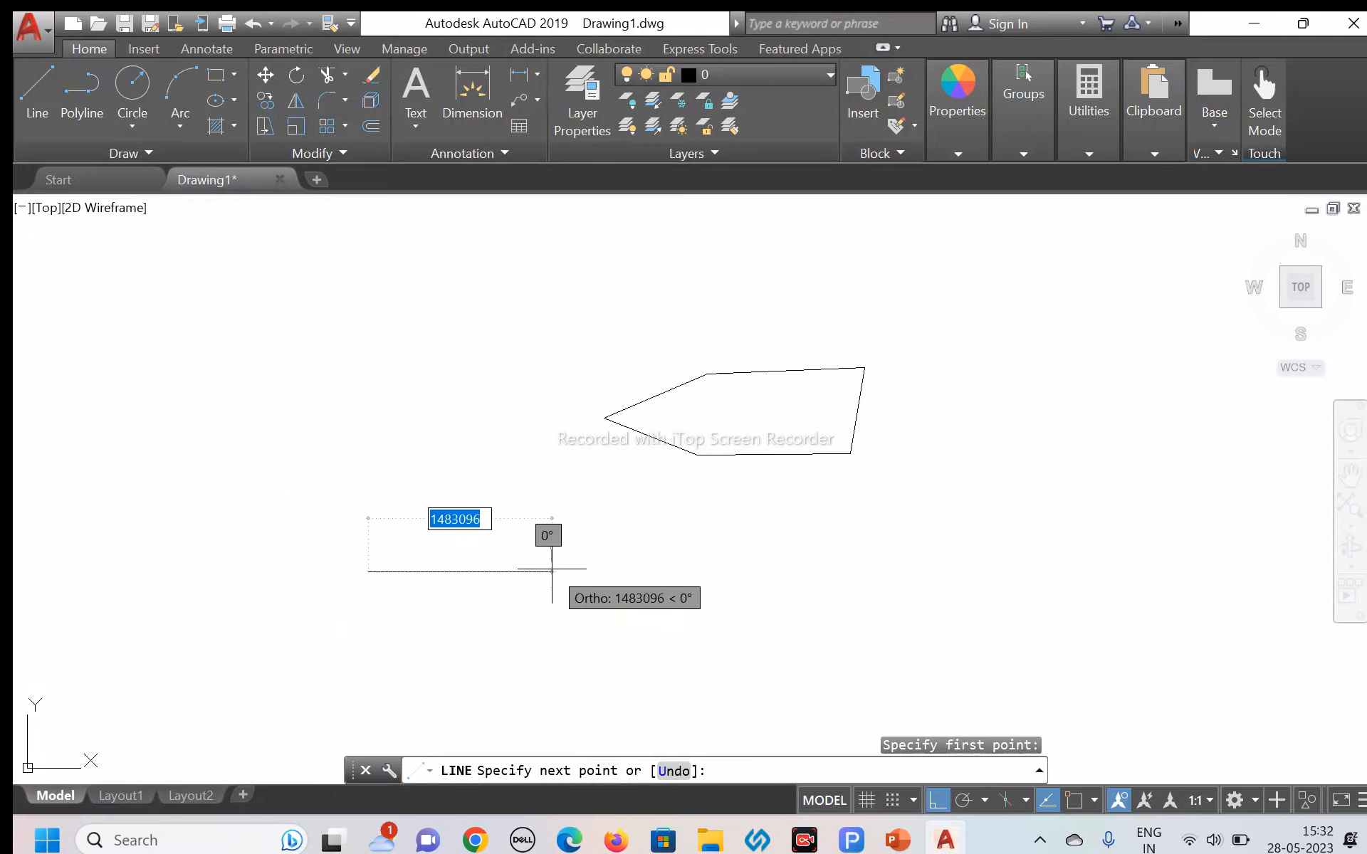
type("500")
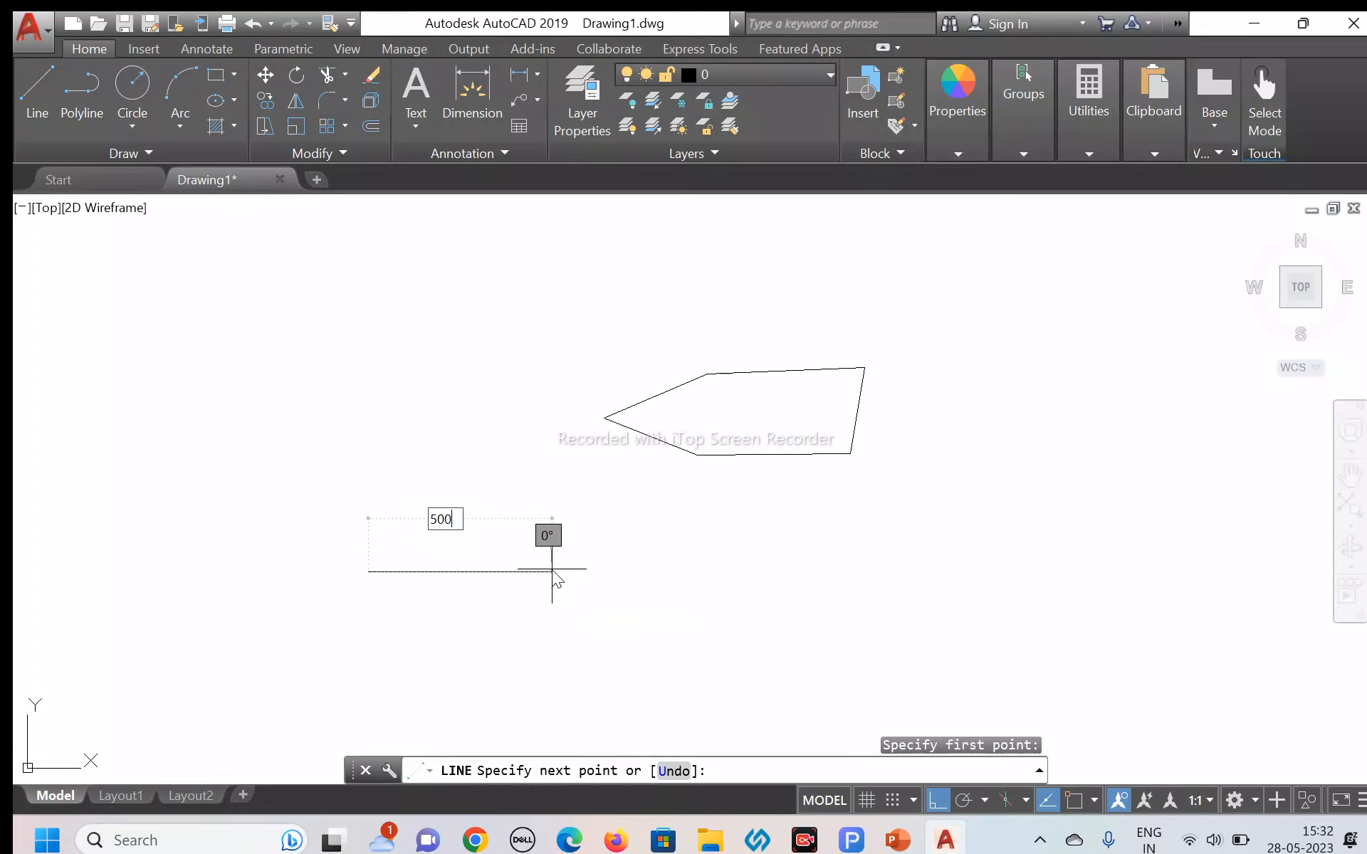
key("Return")
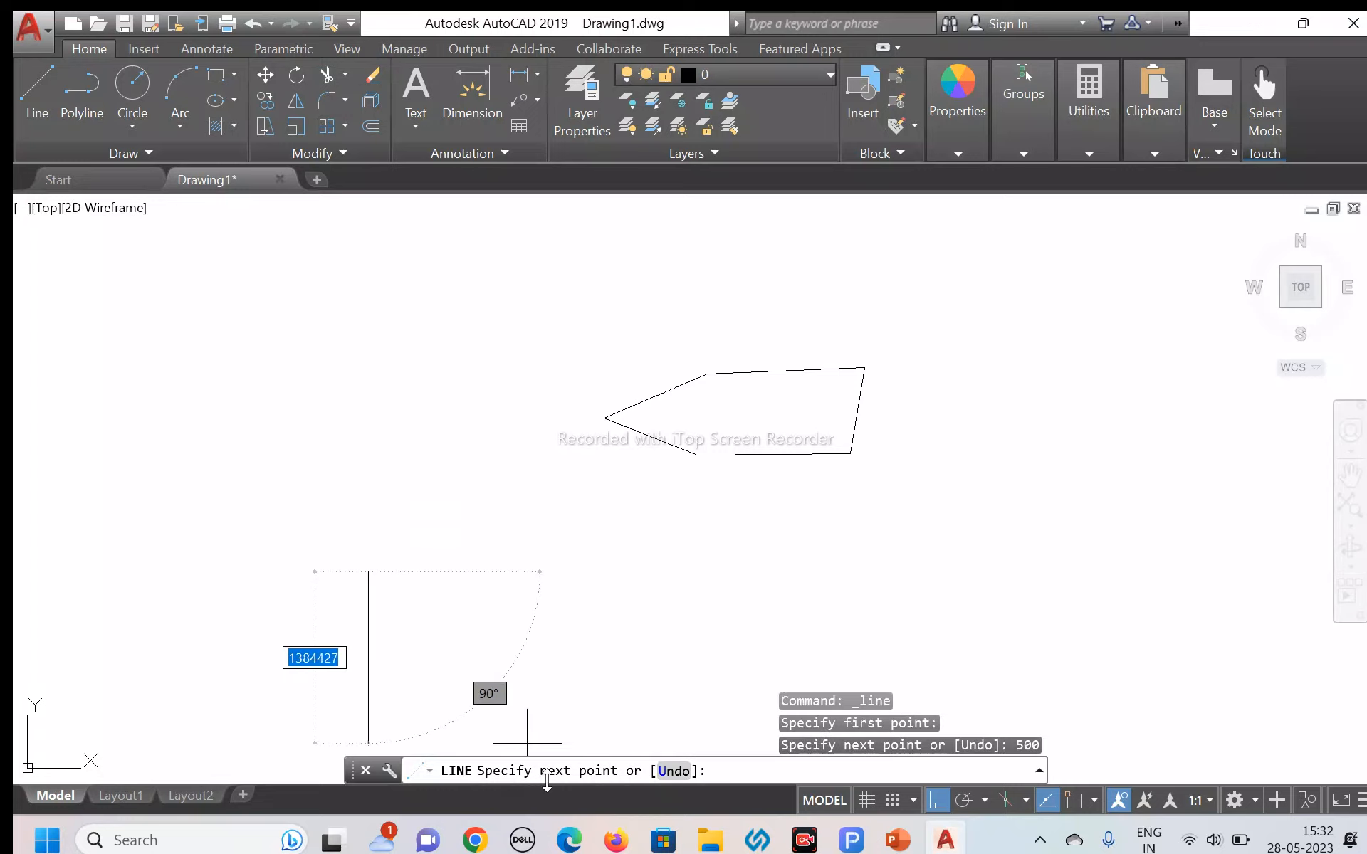
scroll(470, 534, "up", 10)
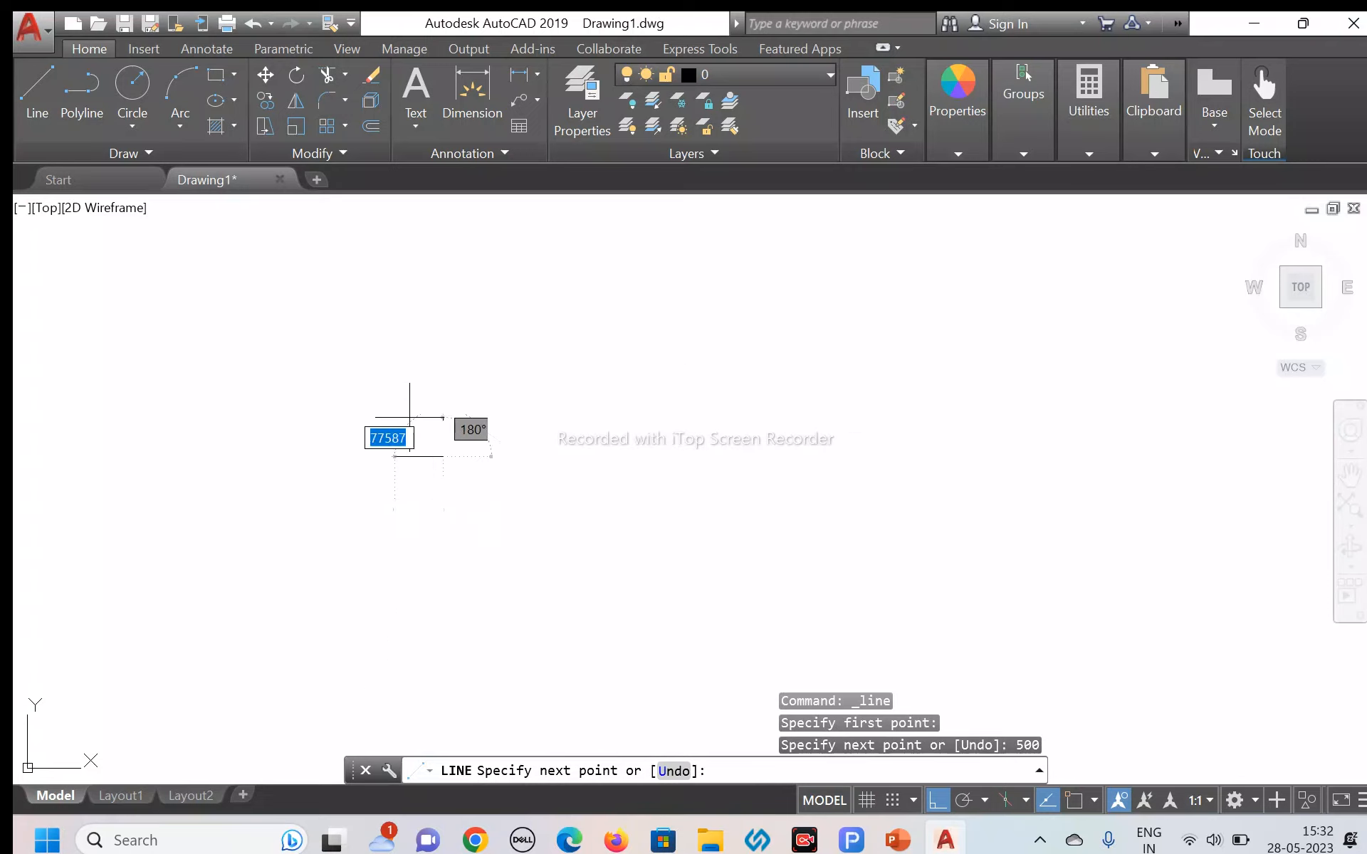
middle_click_drag(567, 660, 660, 619)
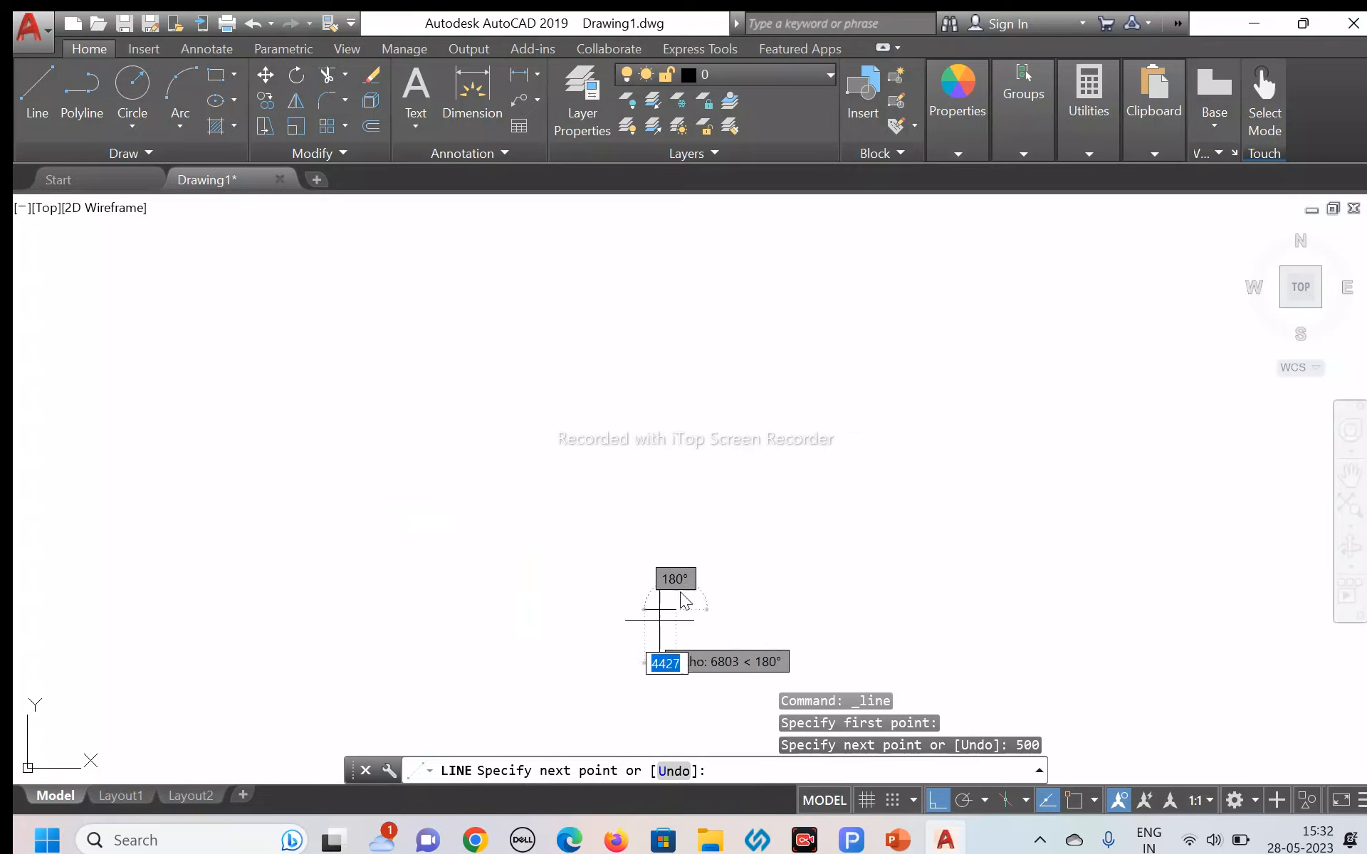
scroll(693, 612, "up", 10)
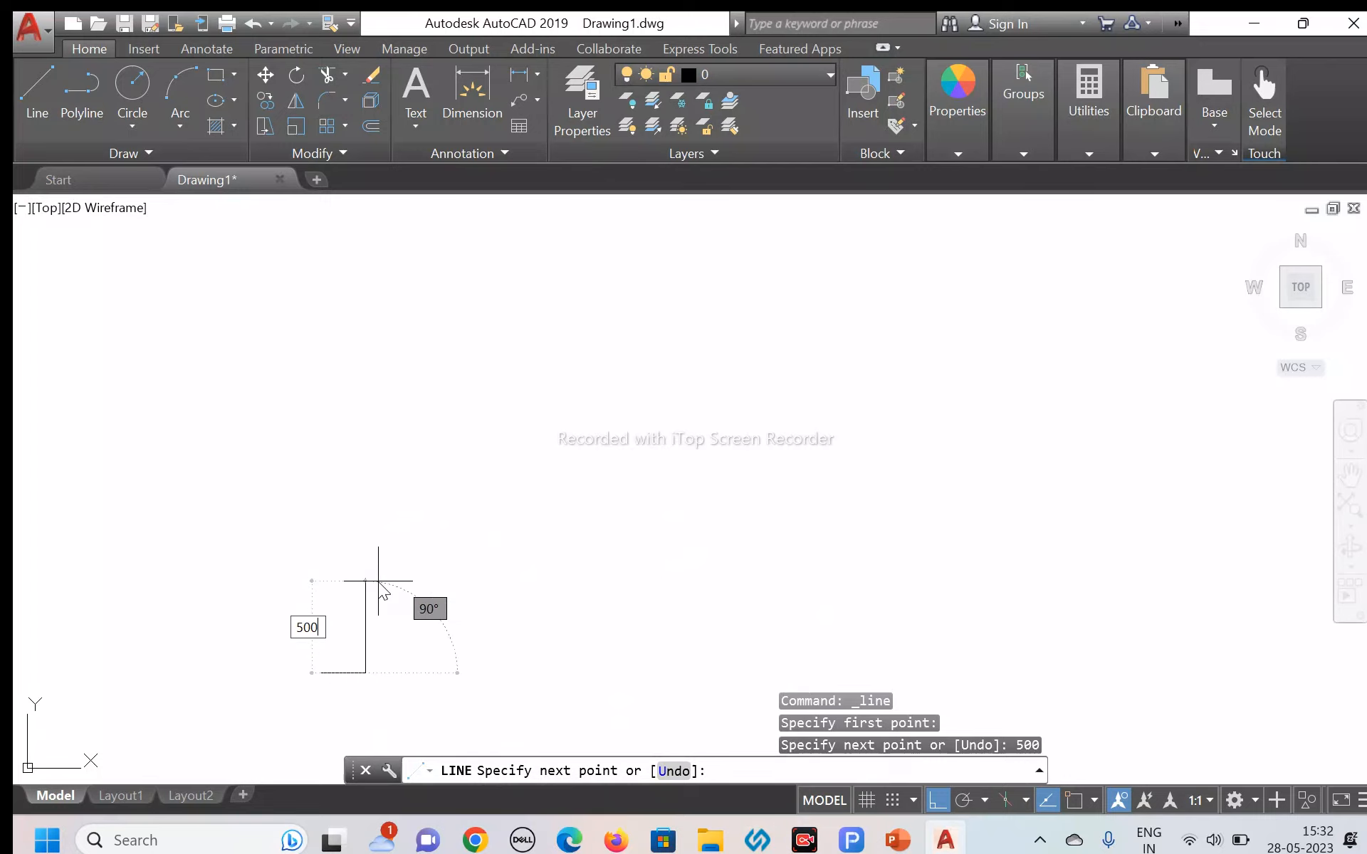
key("Return")
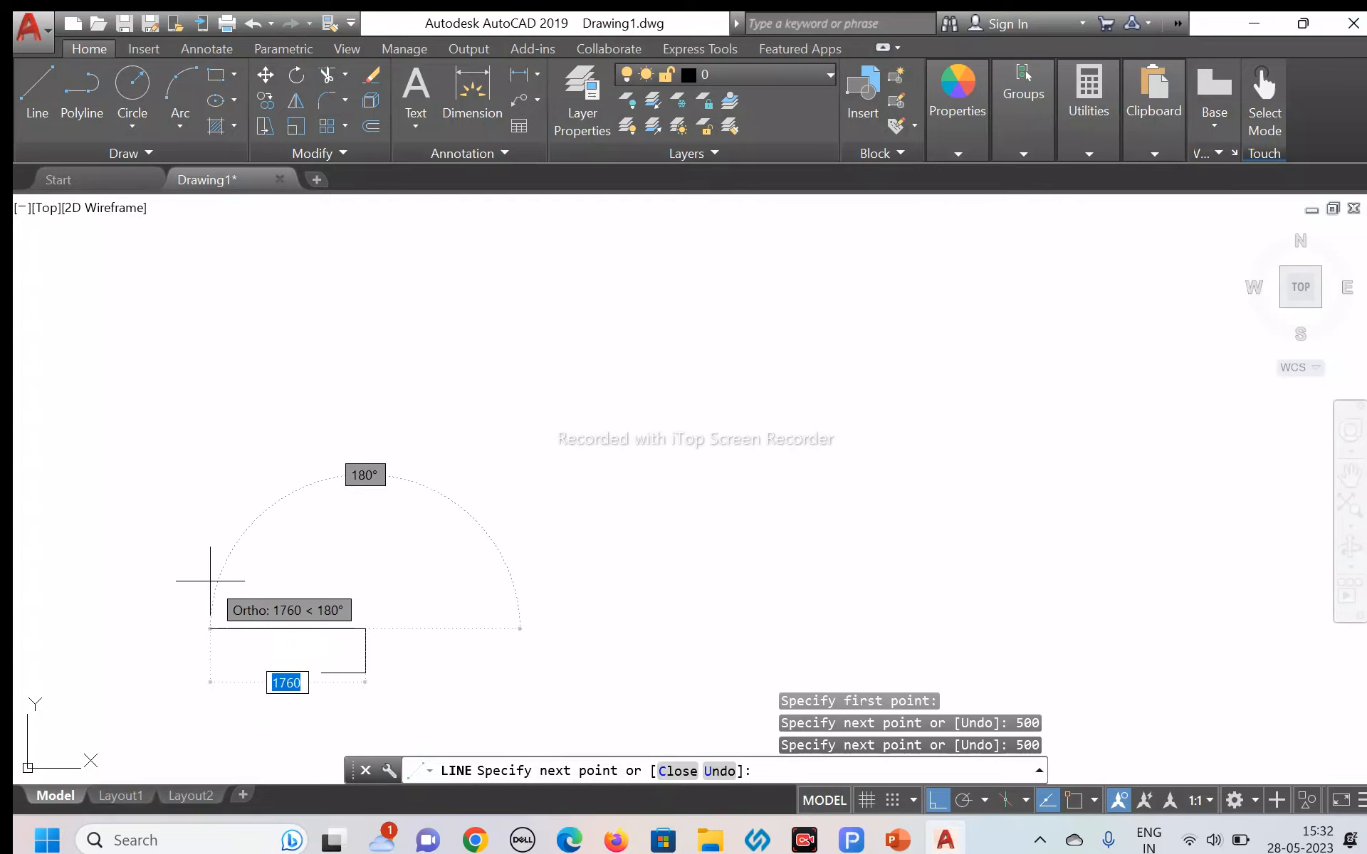
type("500")
key("Return")
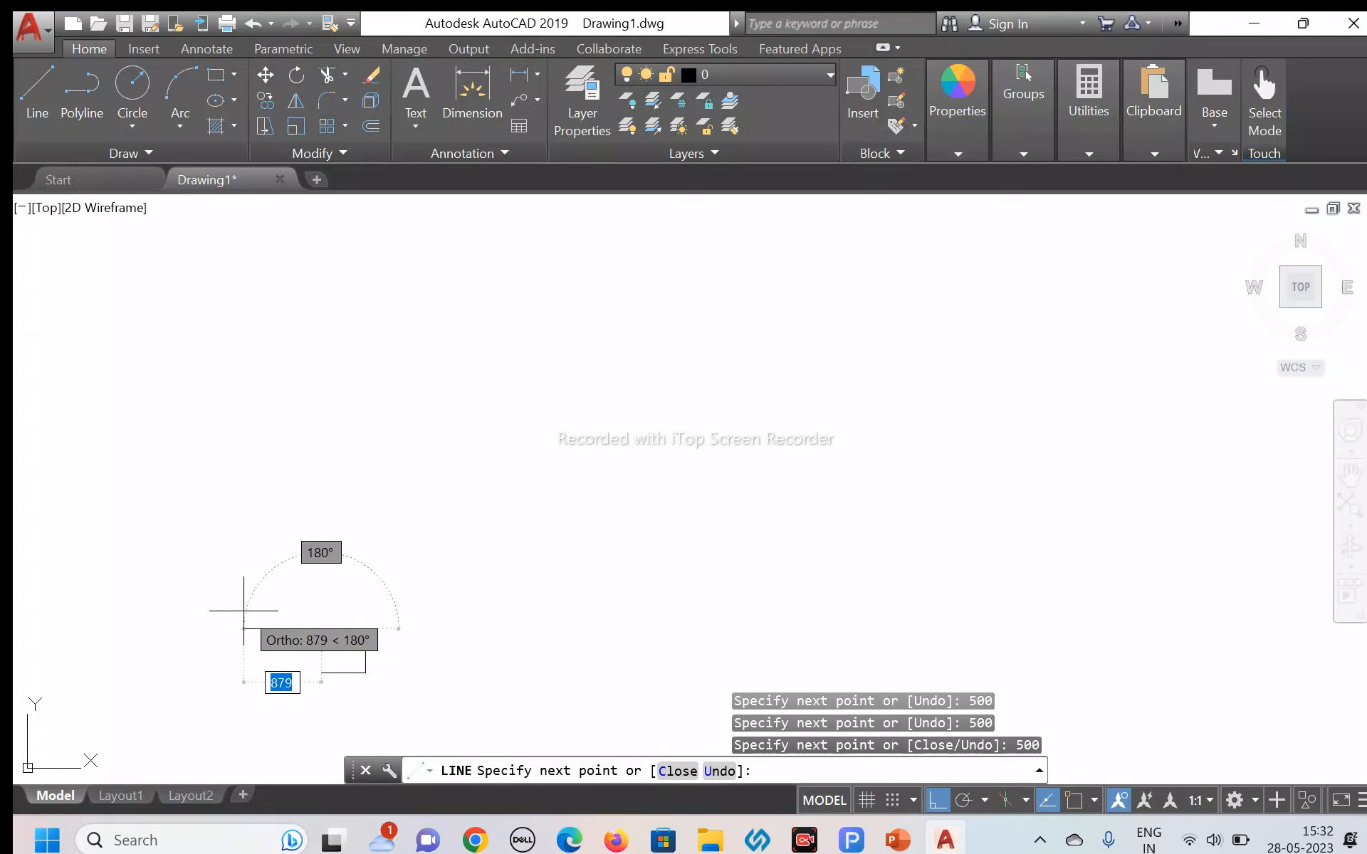
type("cl")
key("Return")
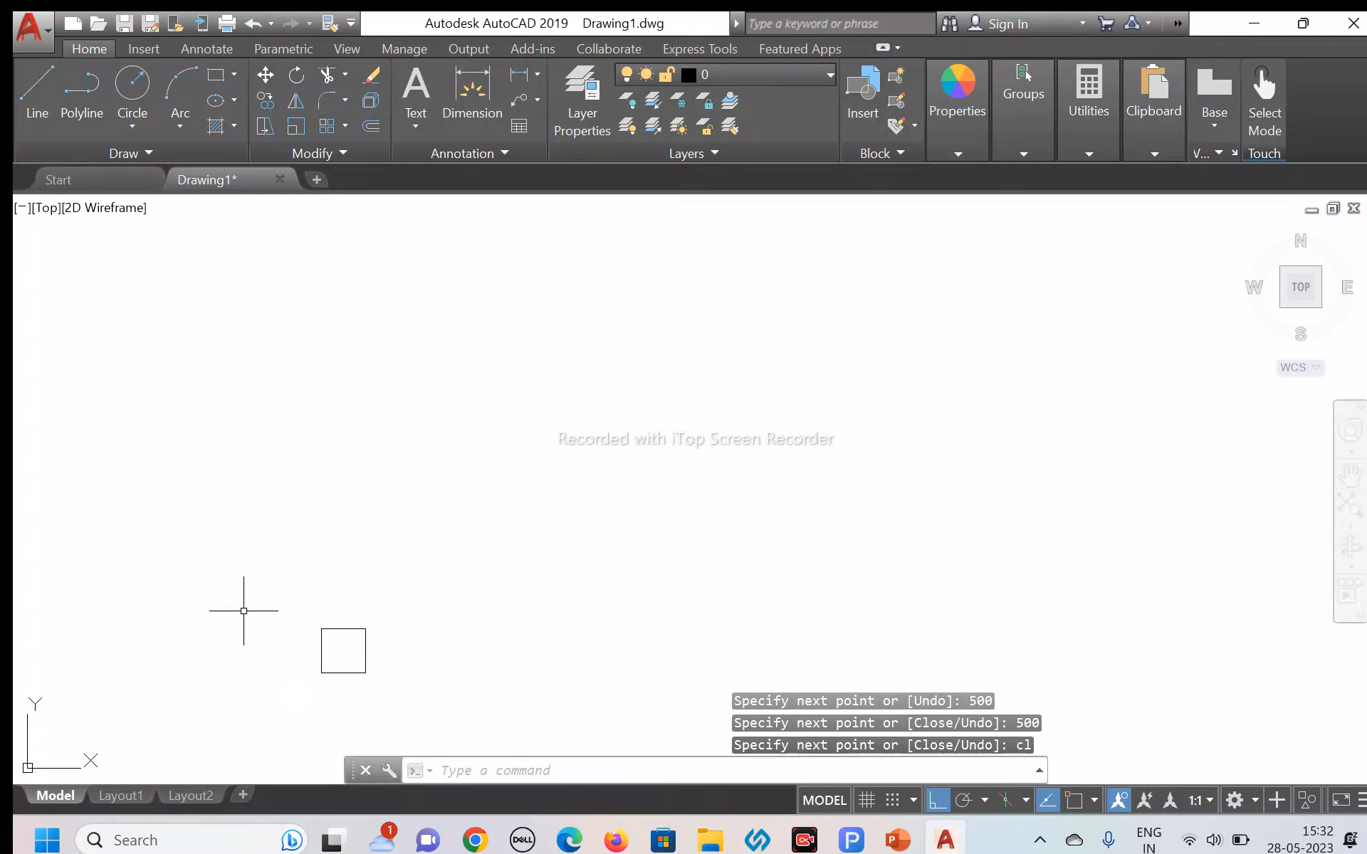
Step: Draw the upper, right and lower sides of a freehand rectangle about 460 mm high, to the right of the square, with the Line command
scroll(318, 710, "up", 5)
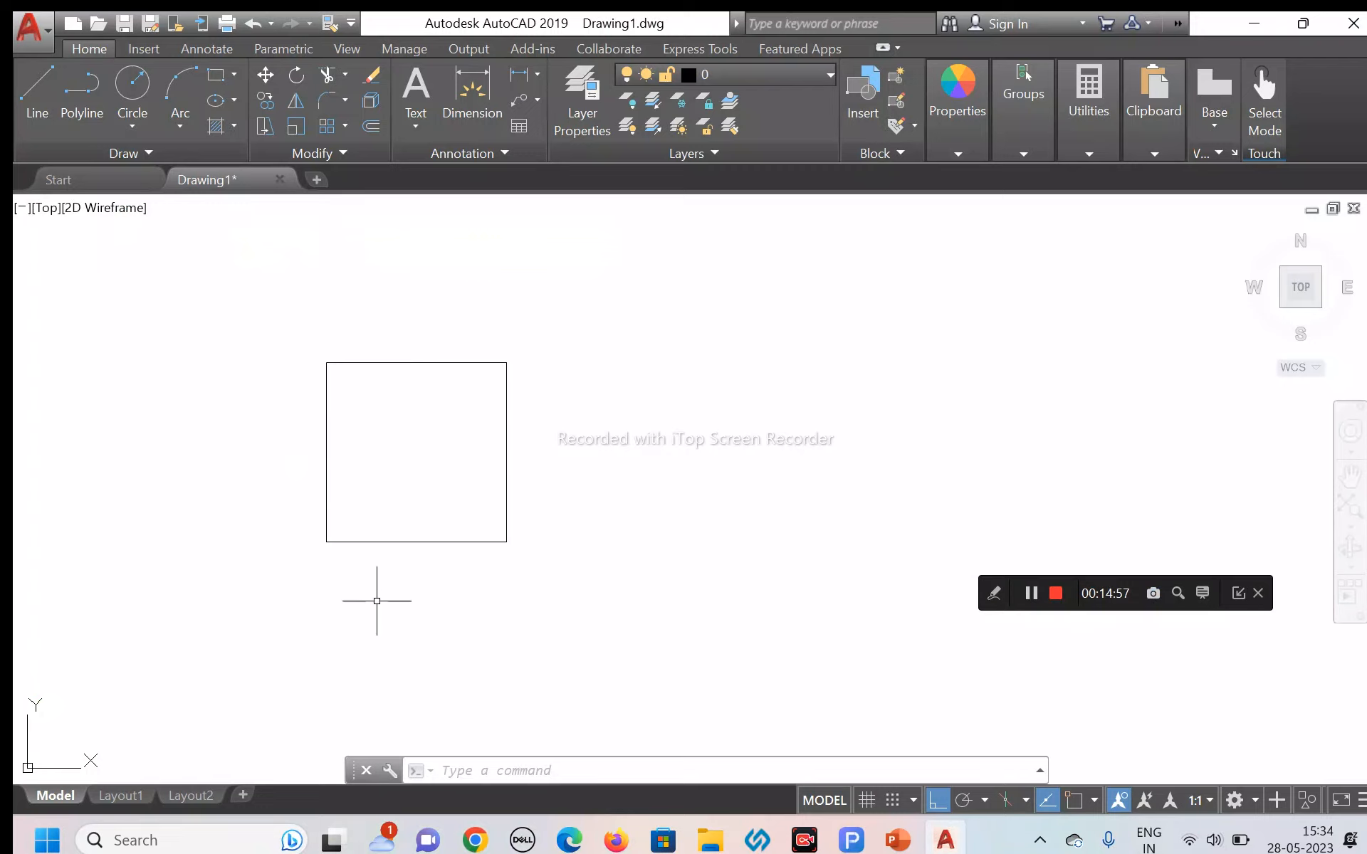
scroll(558, 324, "down", 2)
scroll(525, 362, "up", 4)
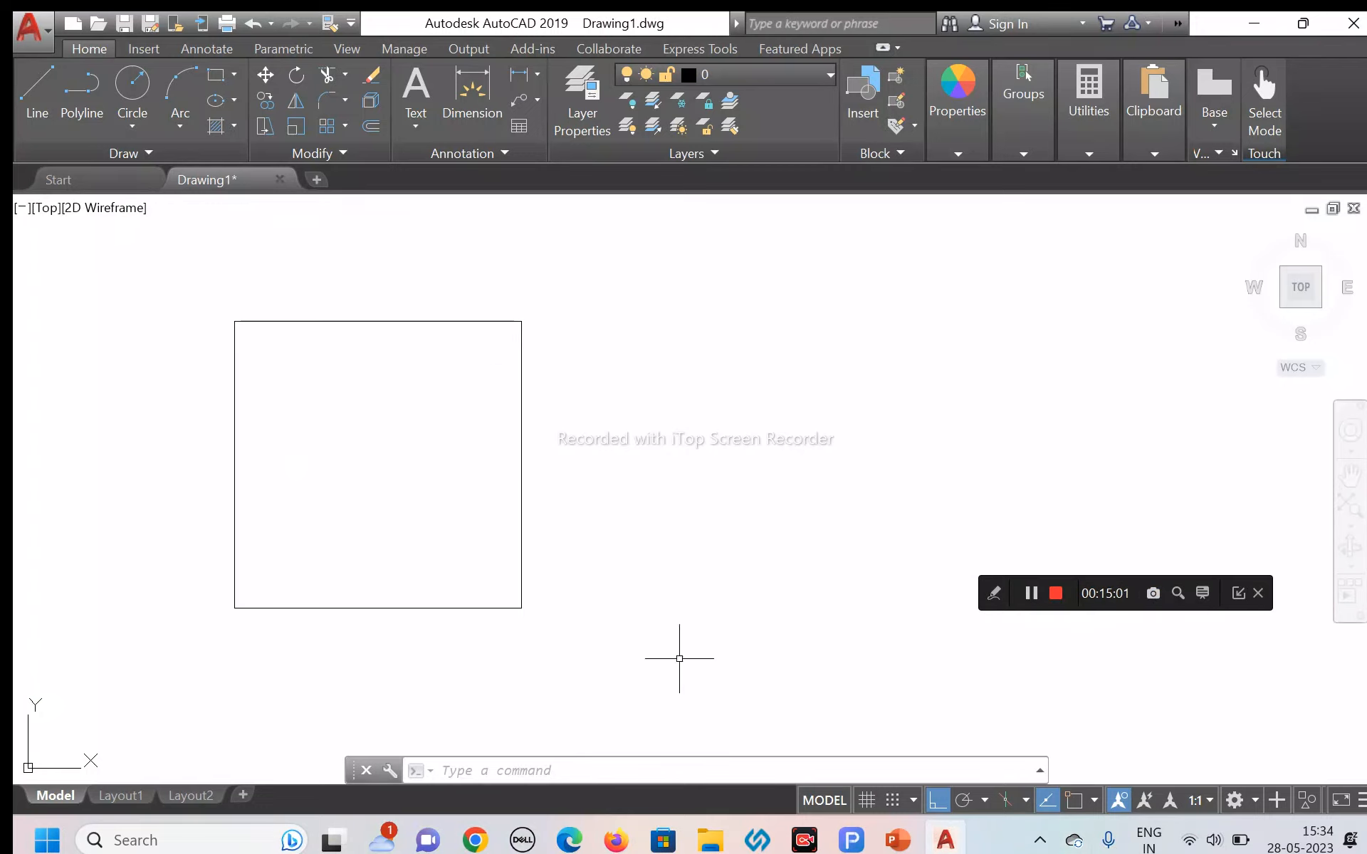
left_click(36, 89)
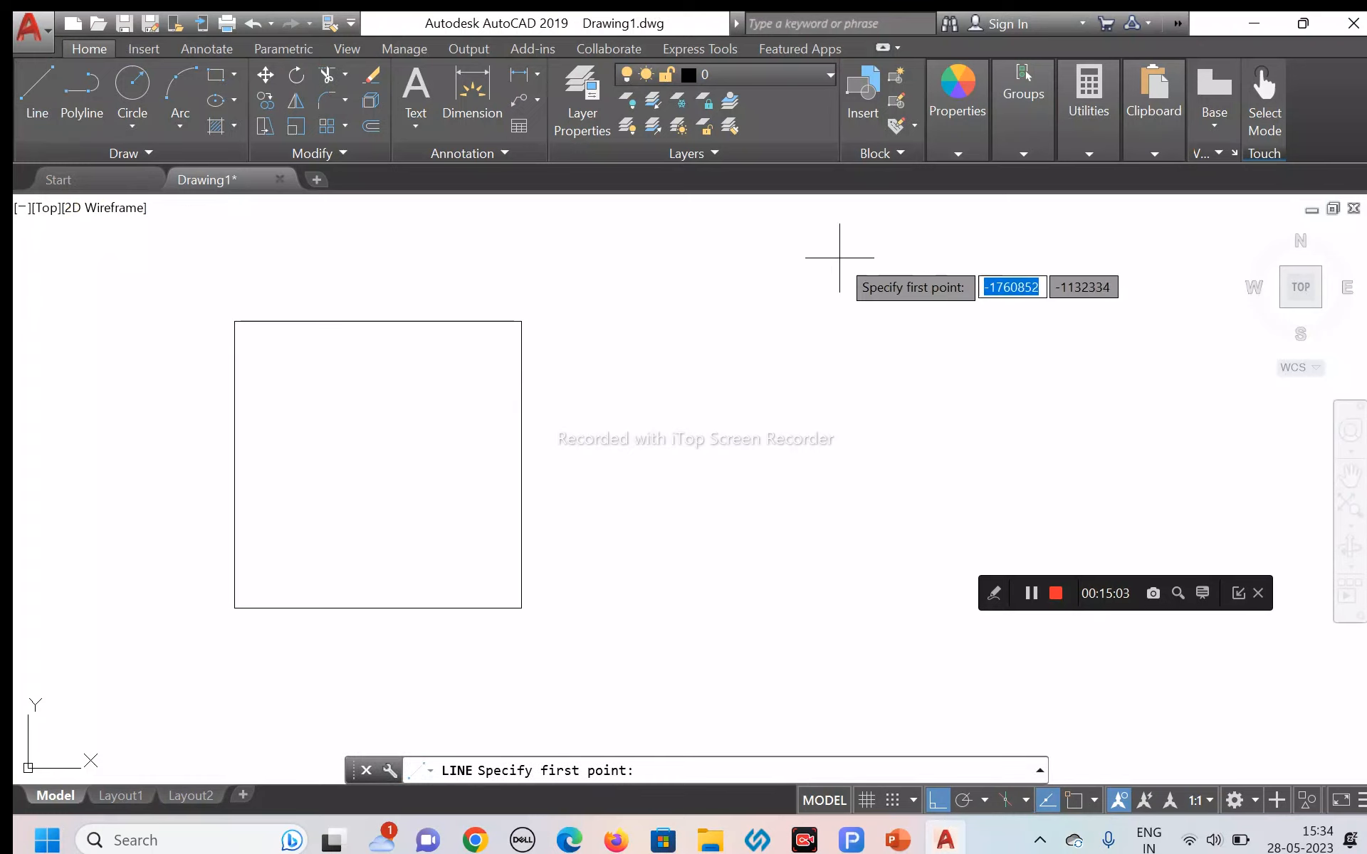
left_click(653, 273)
left_click(999, 279)
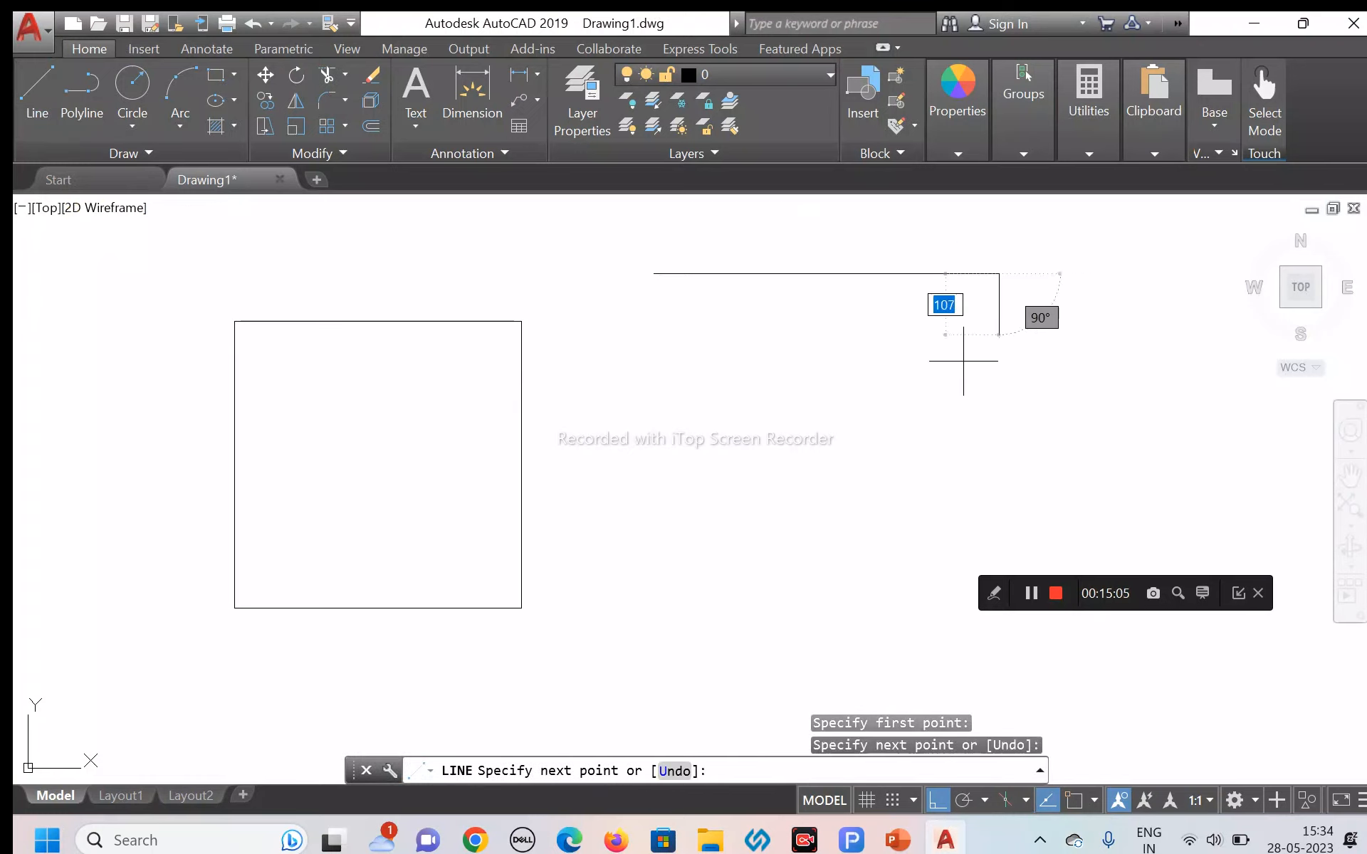
left_click(929, 541)
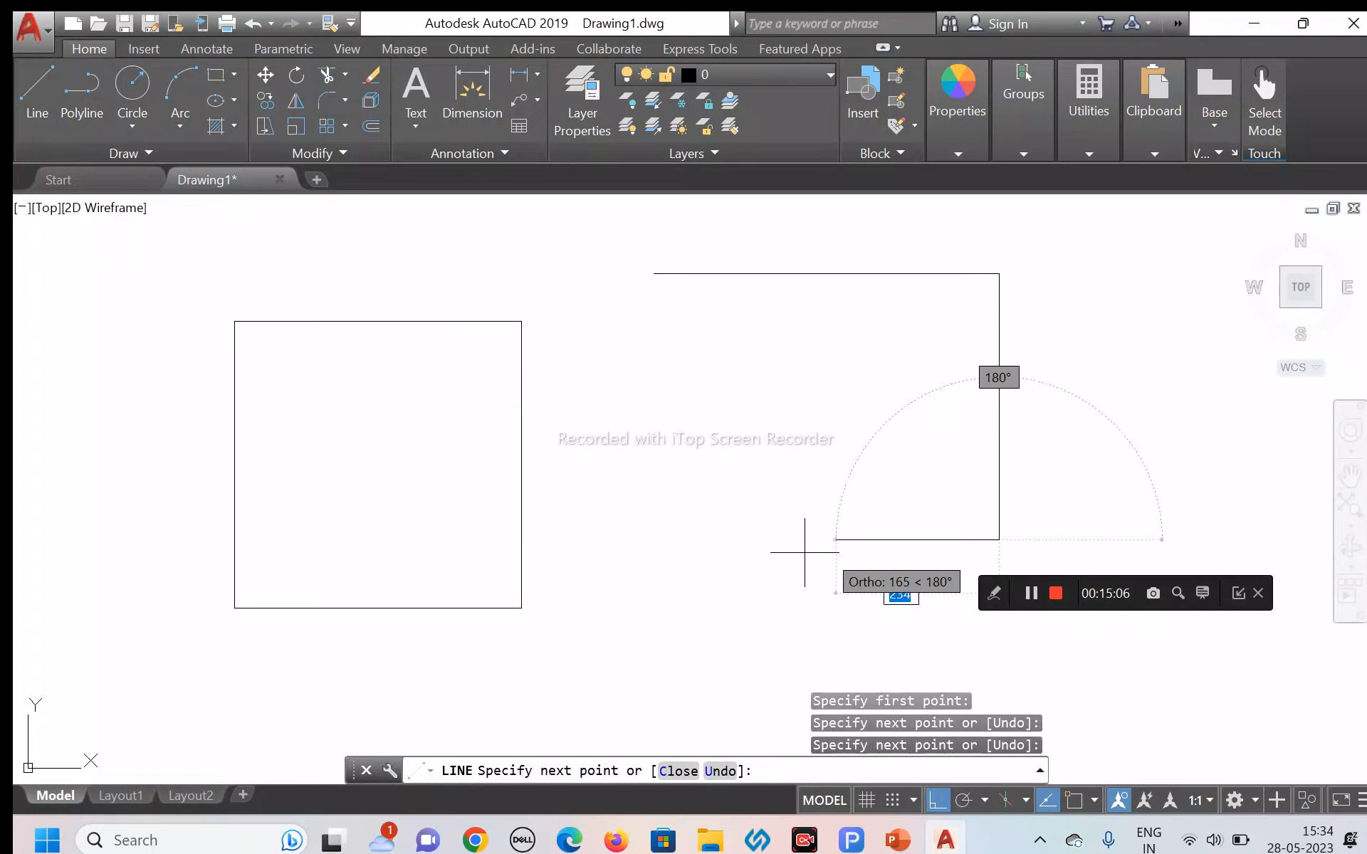
left_click(655, 553)
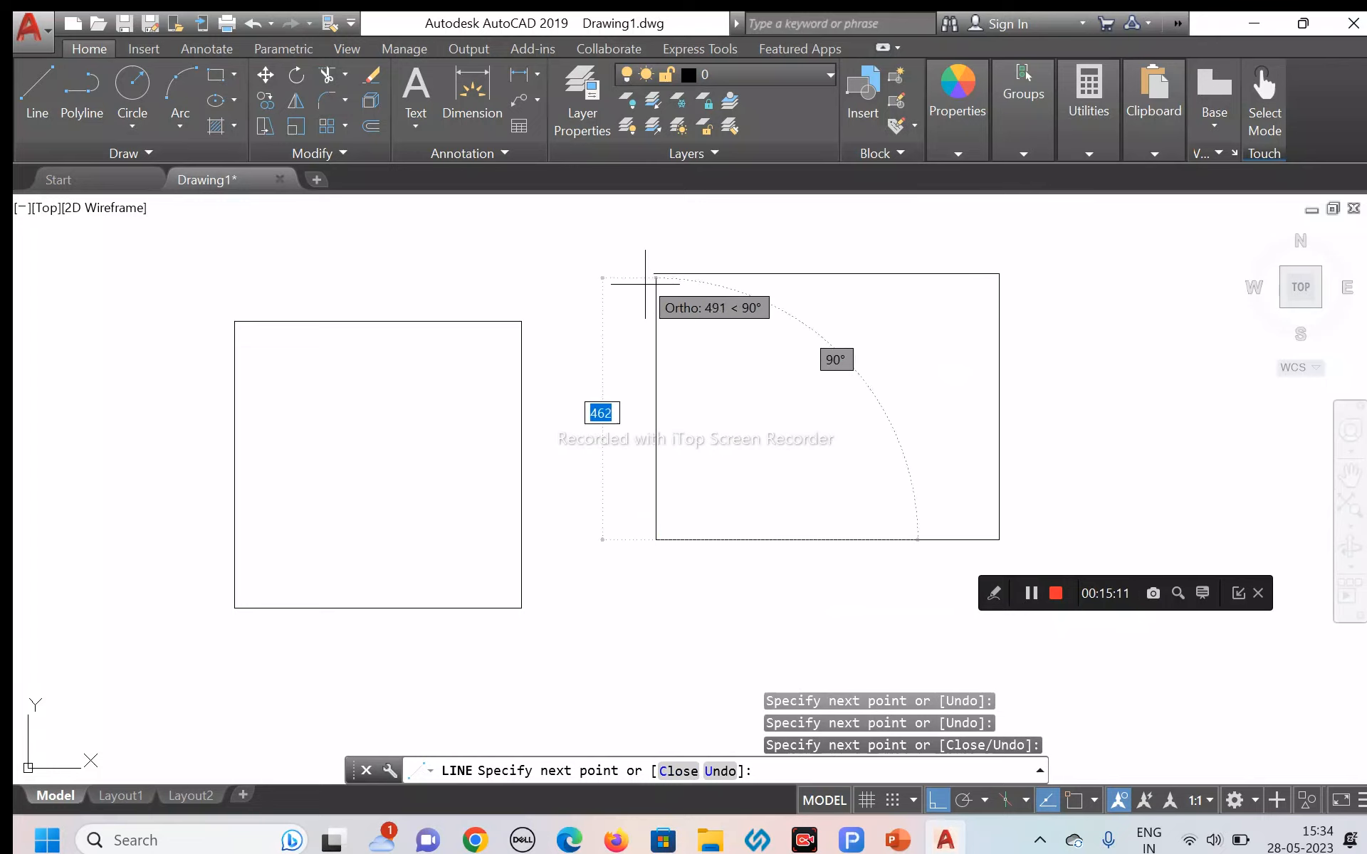
Step: Turn on Object Snap and finish the rectangle by snapping its left side to the start point of the upper line
scroll(658, 271, "up", 5)
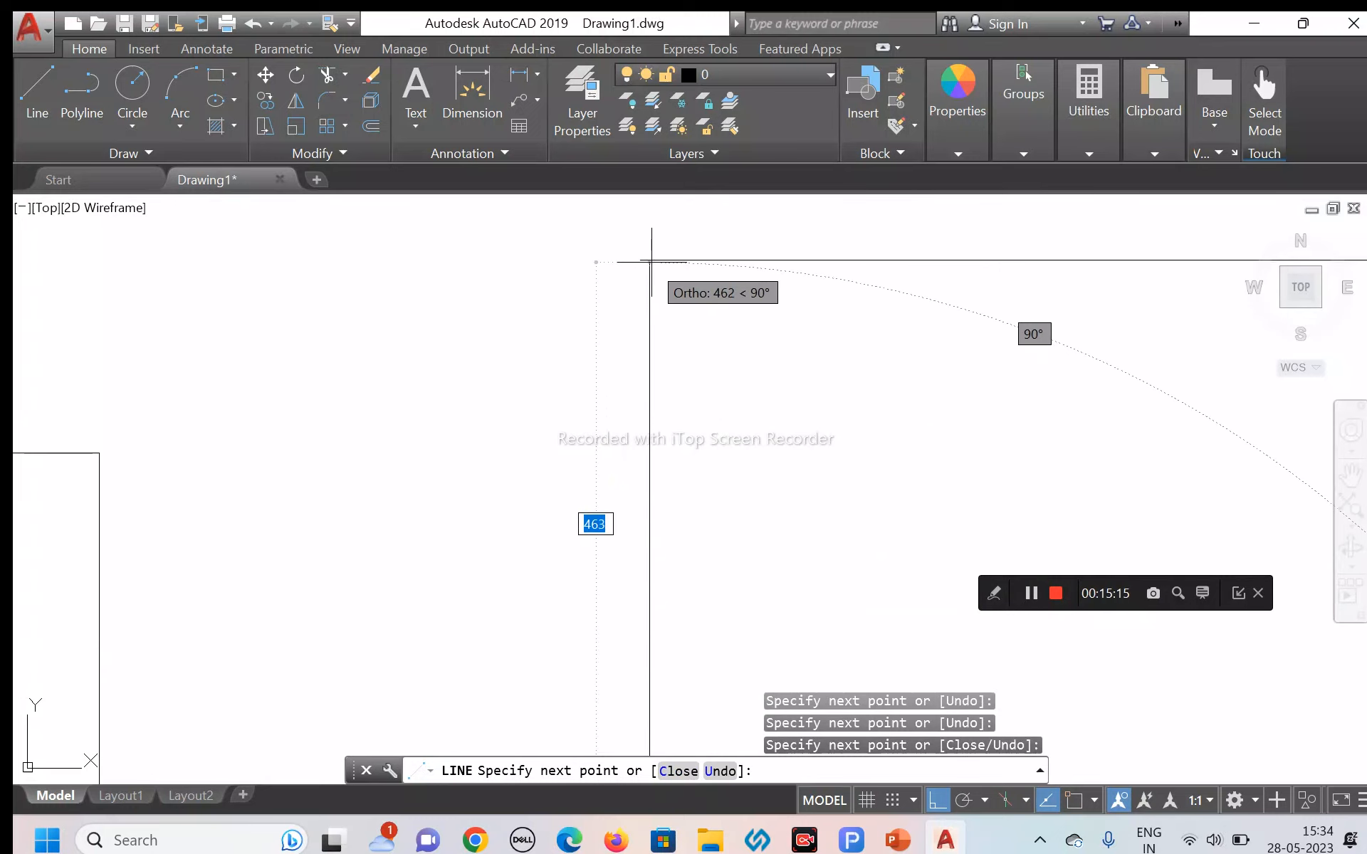
scroll(651, 260, "up", 2)
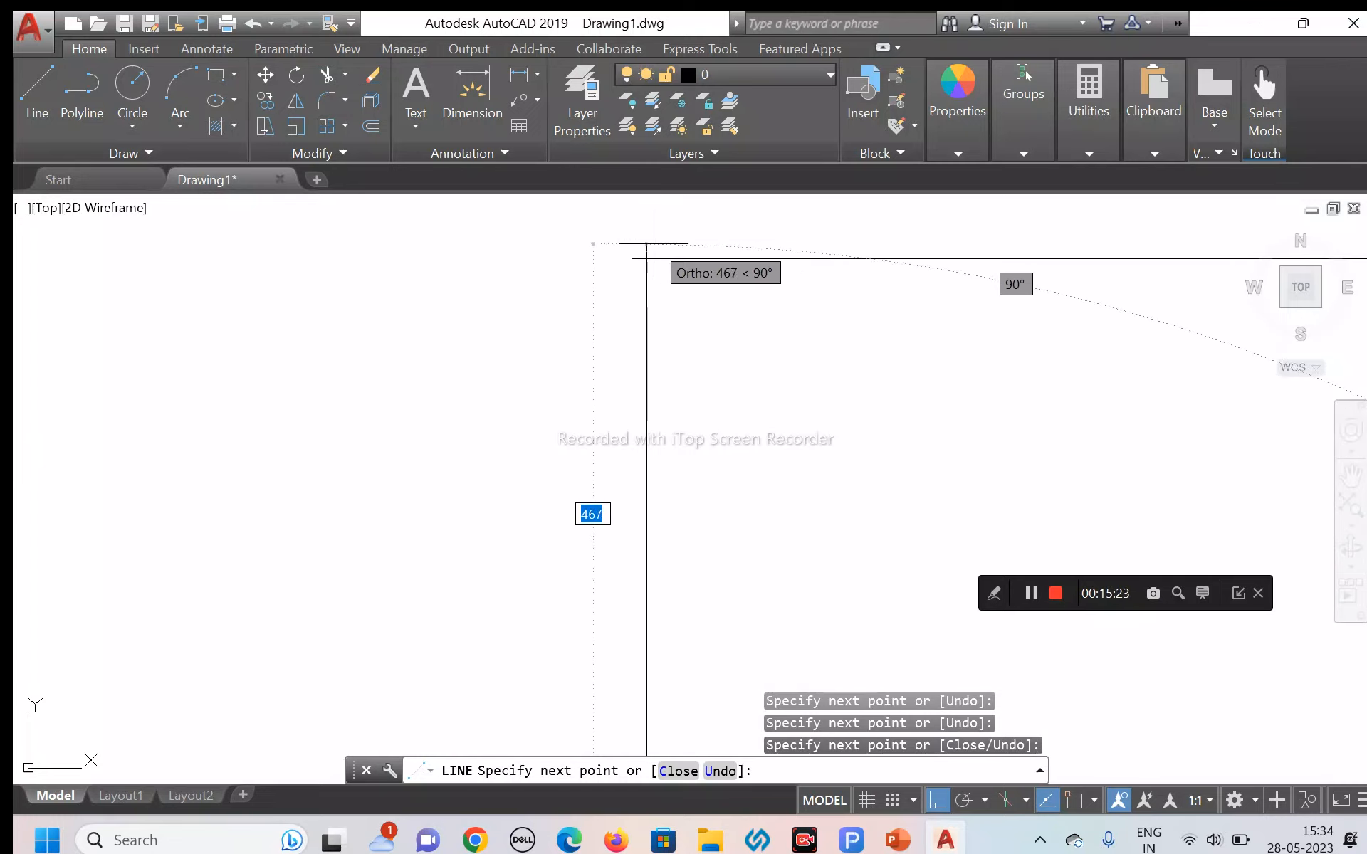
scroll(645, 260, "down", 3)
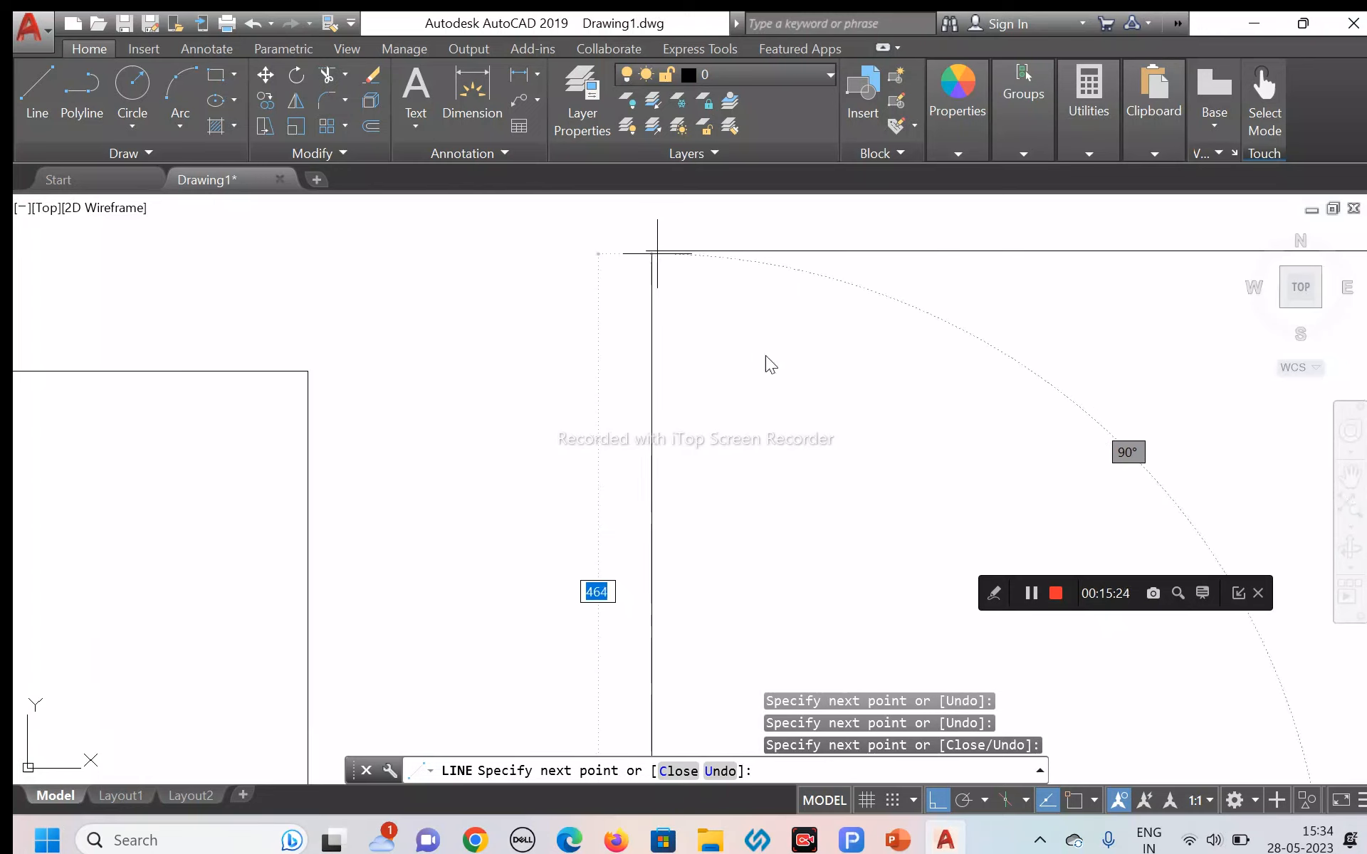
left_click(1073, 802)
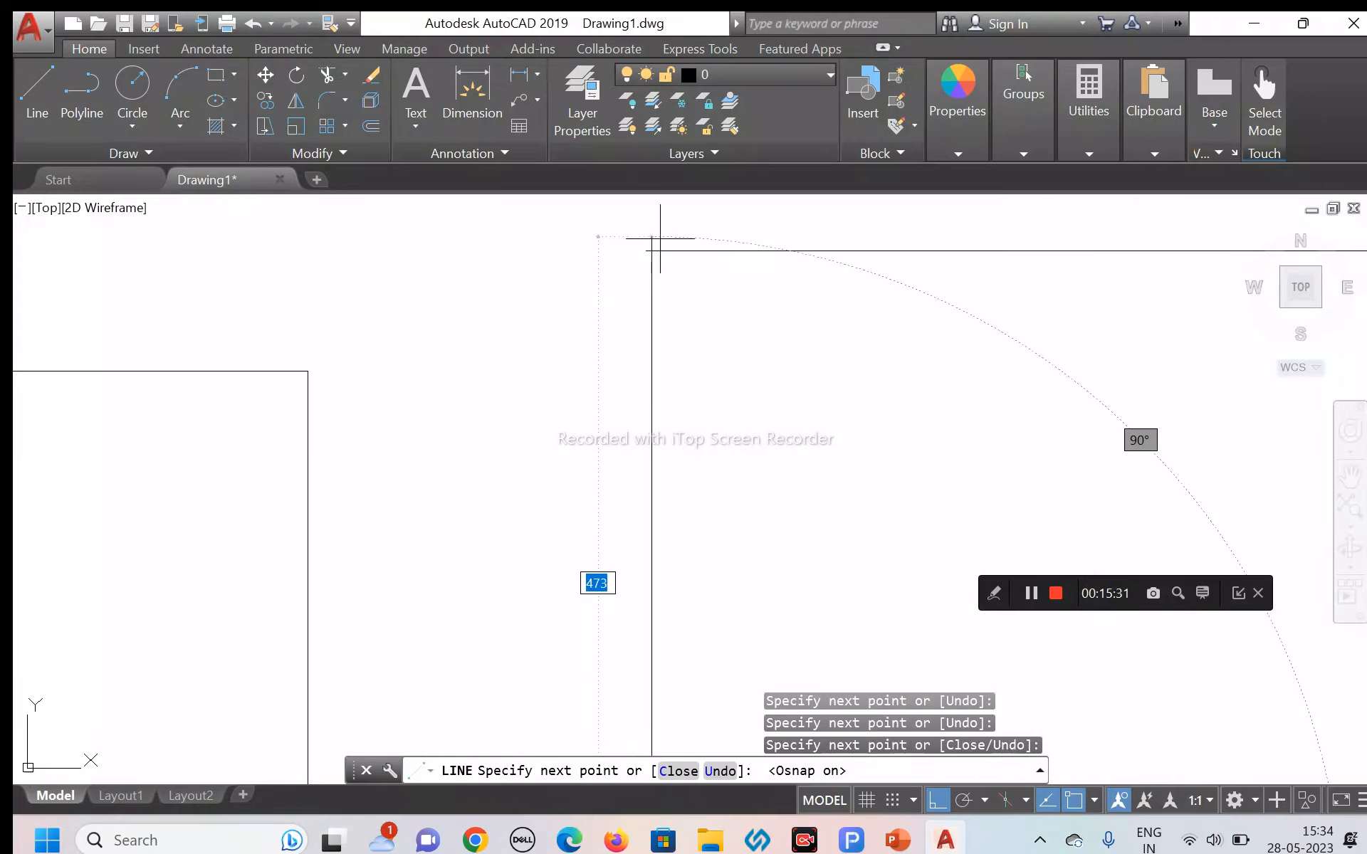
left_click(646, 250)
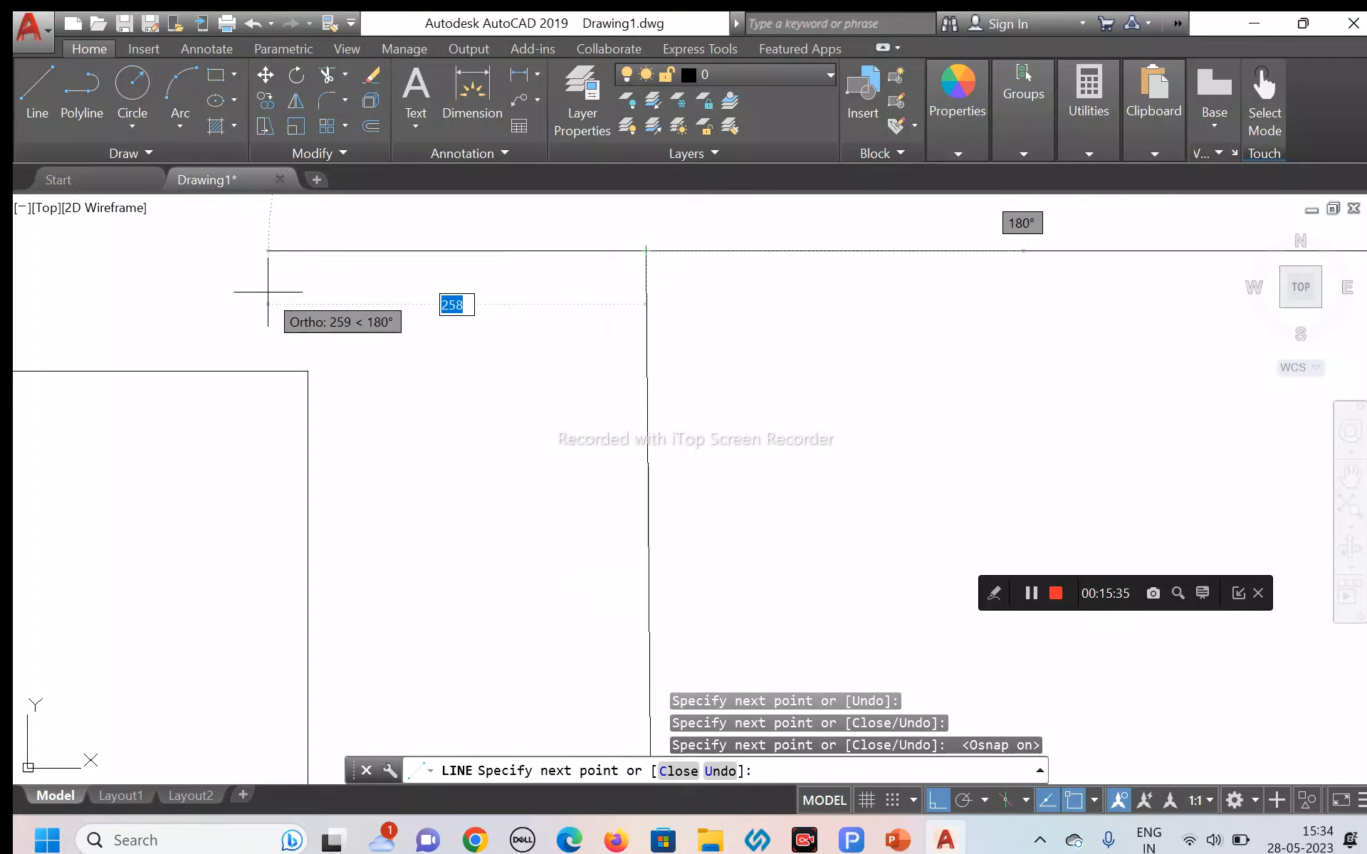
key("Return")
scroll(634, 246, "up", 3)
mouse_move(628, 242)
middle_mouse_down()
mouse_move(719, 264)
mouse_move(678, 254)
mouse_move(638, 291)
middle_mouse_up()
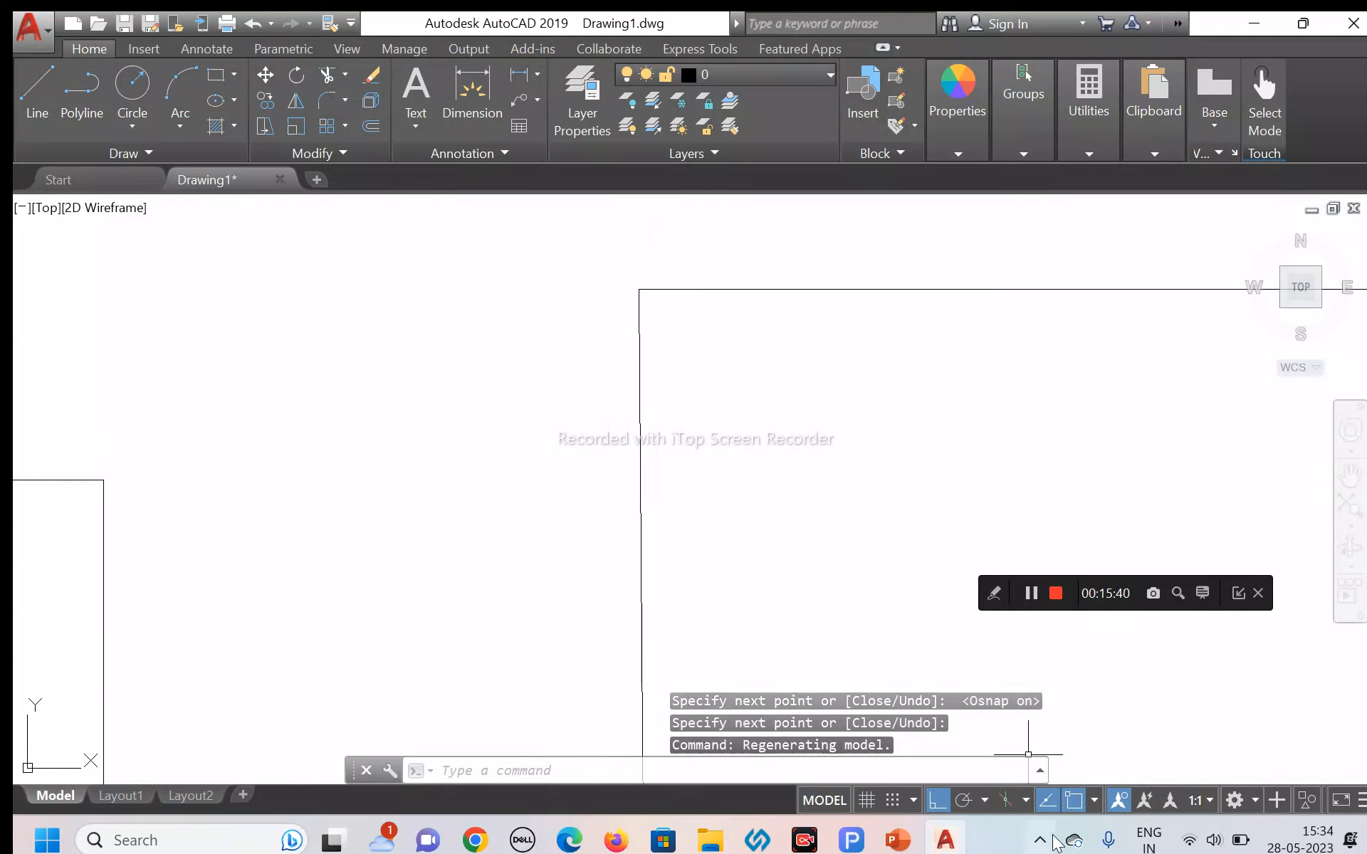
Step: Examine the list of object snap modes and the snap points the Line command offers on the square and rectangle
left_click(1094, 800)
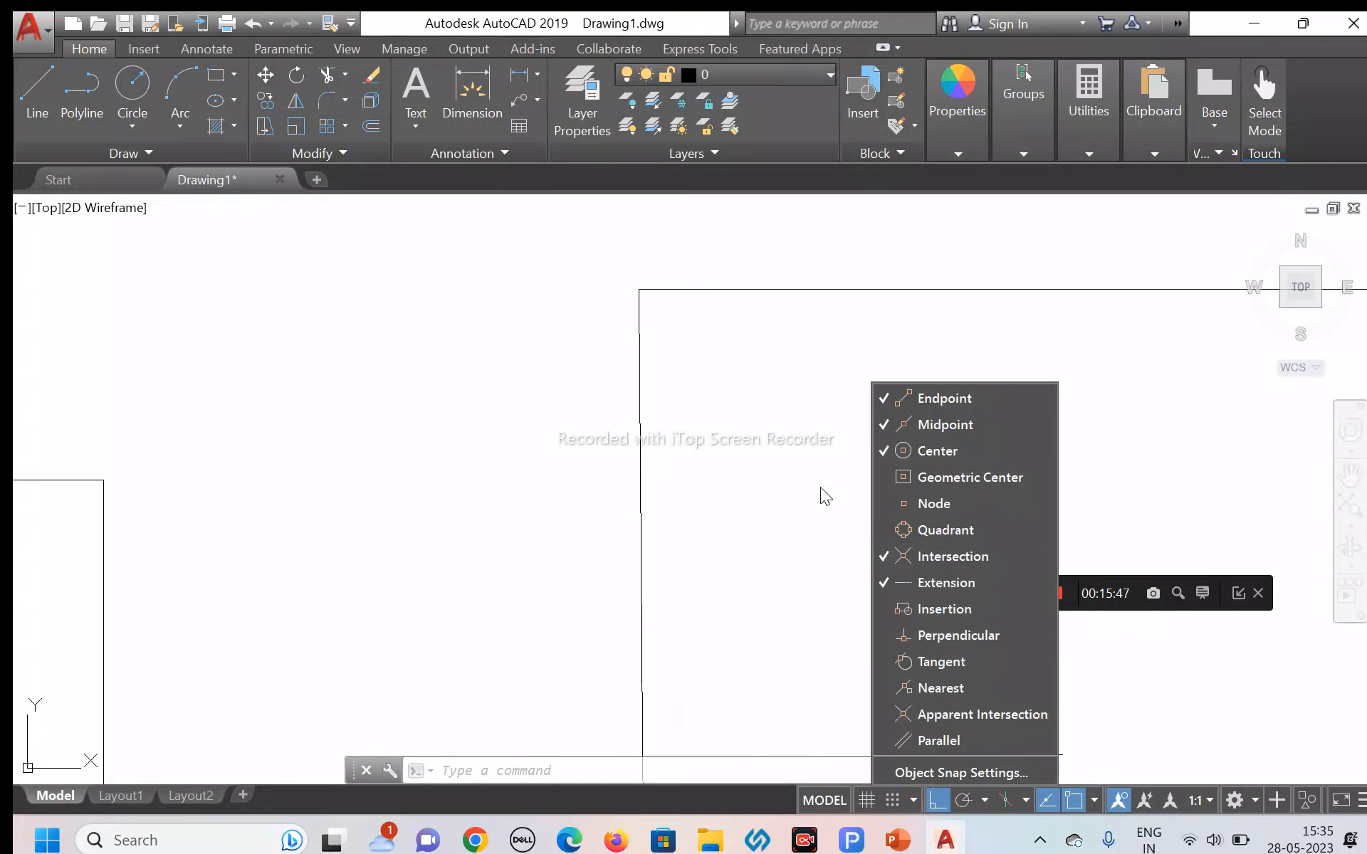
scroll(697, 443, "down", 4)
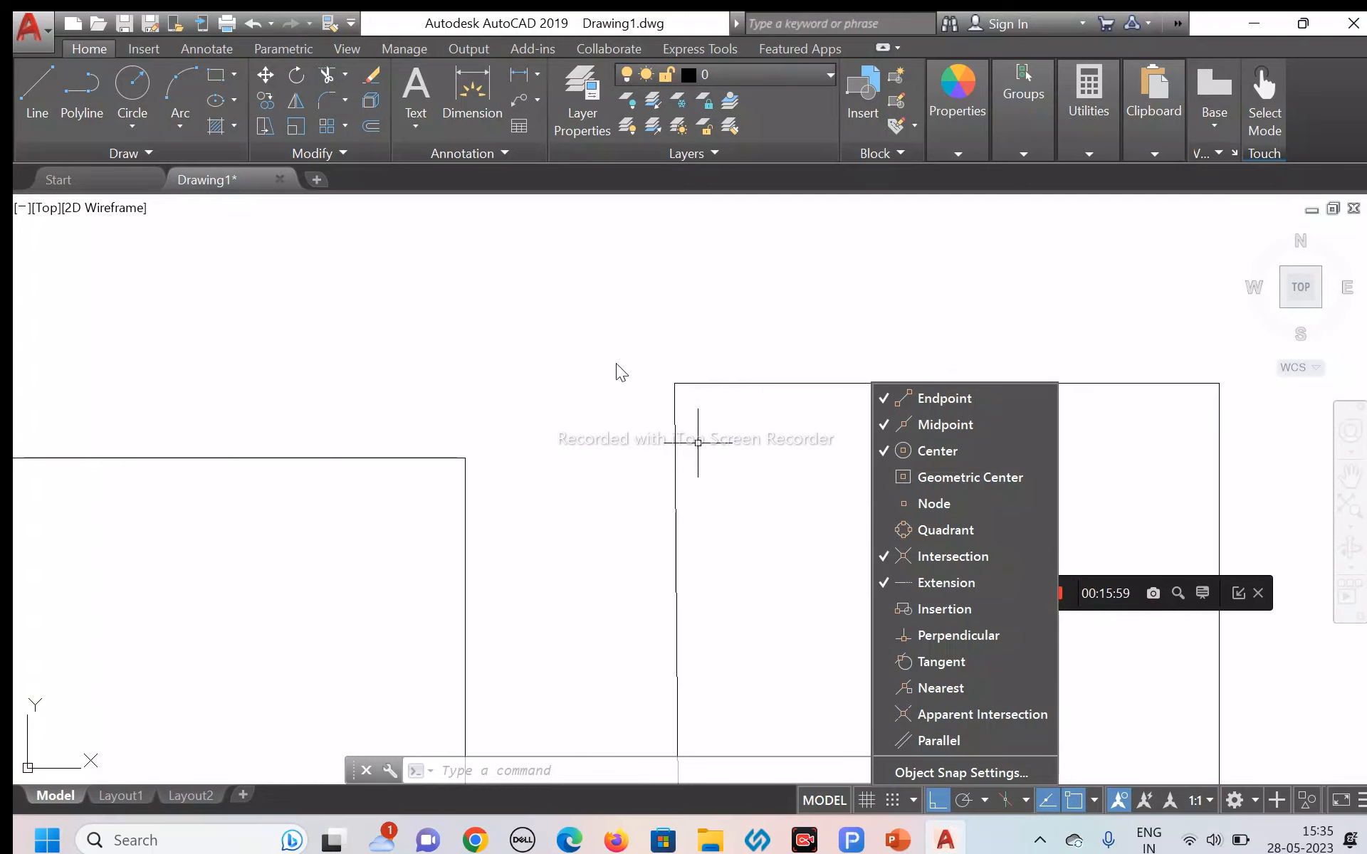
scroll(627, 352, "down", 4)
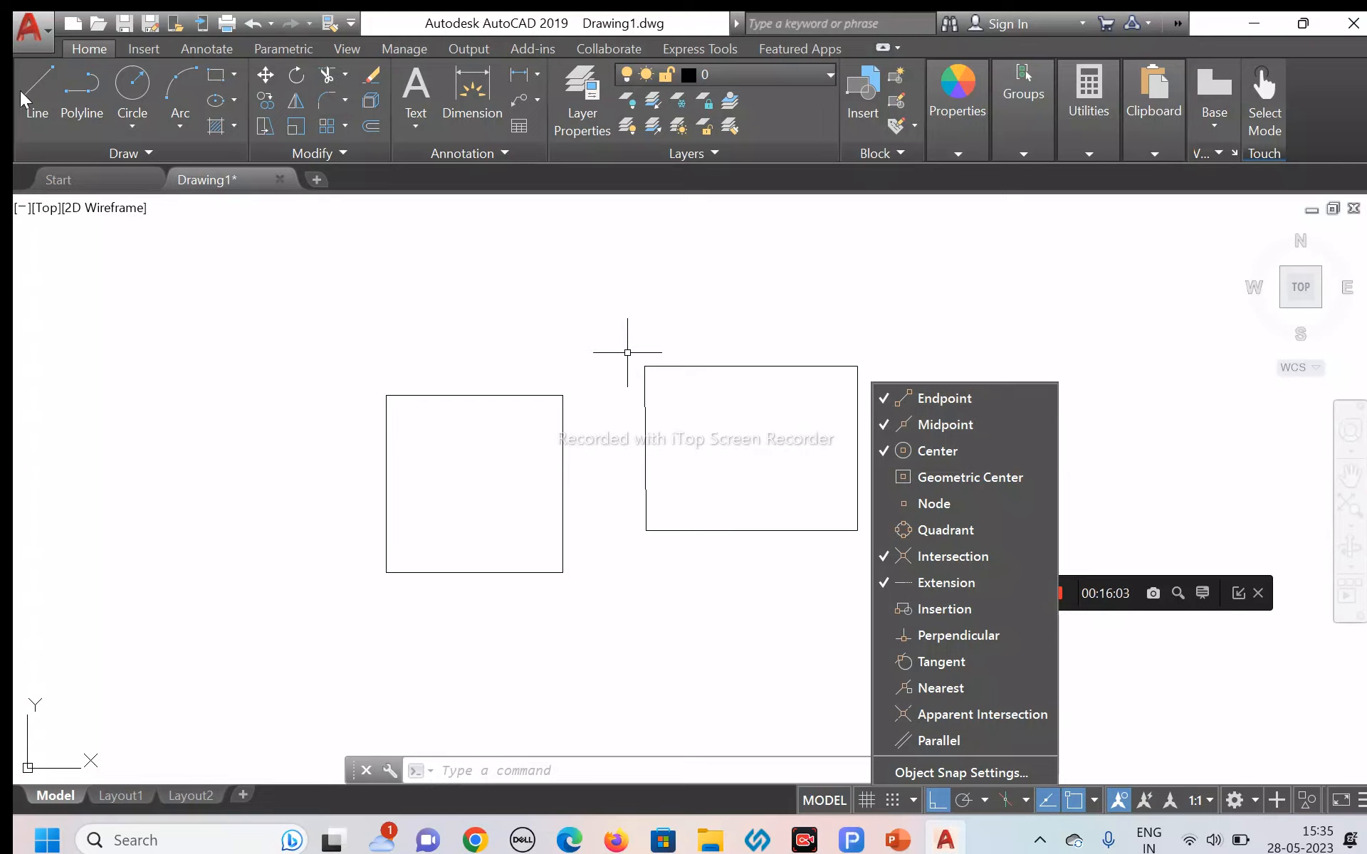
left_click(36, 103)
left_click(35, 102)
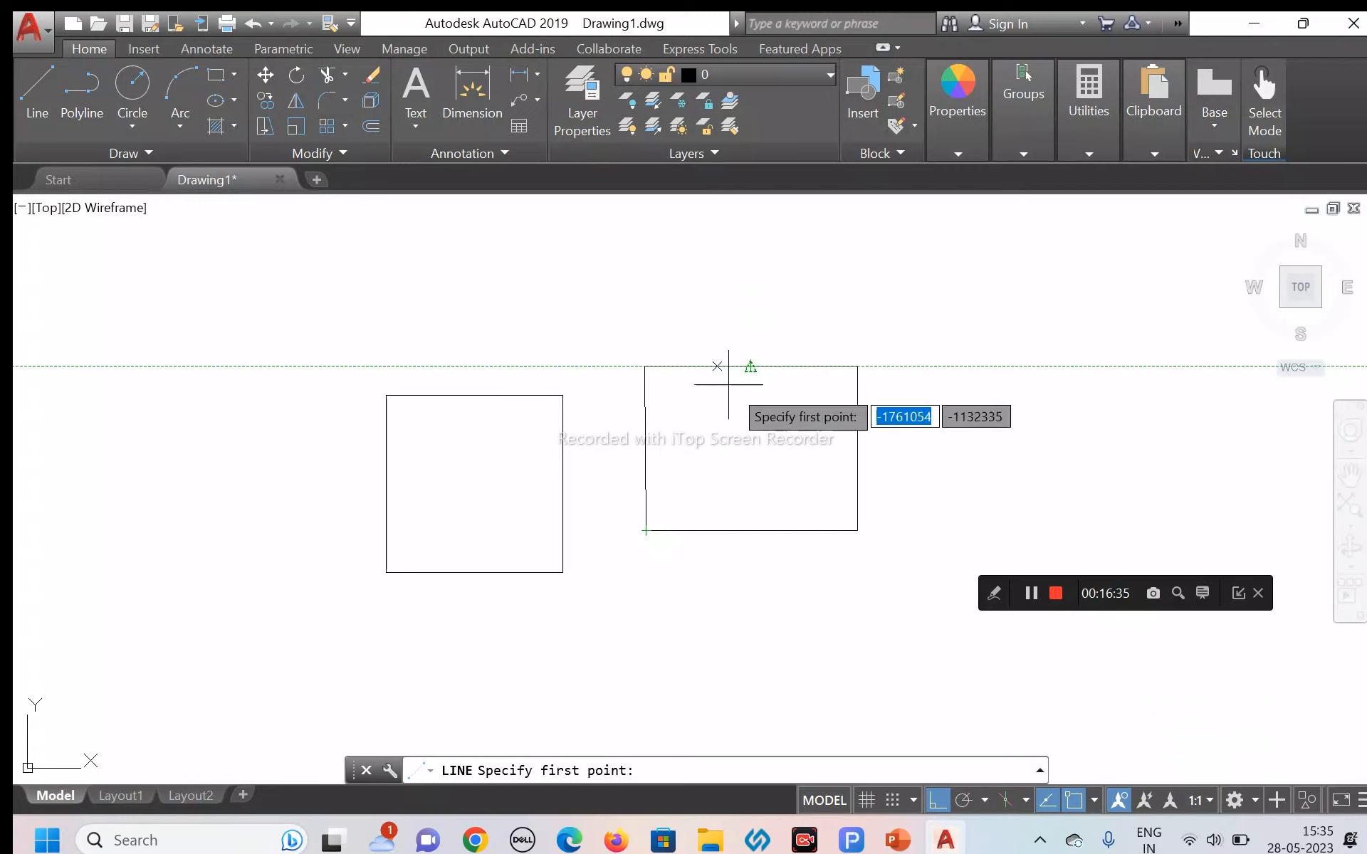
left_click(1090, 802)
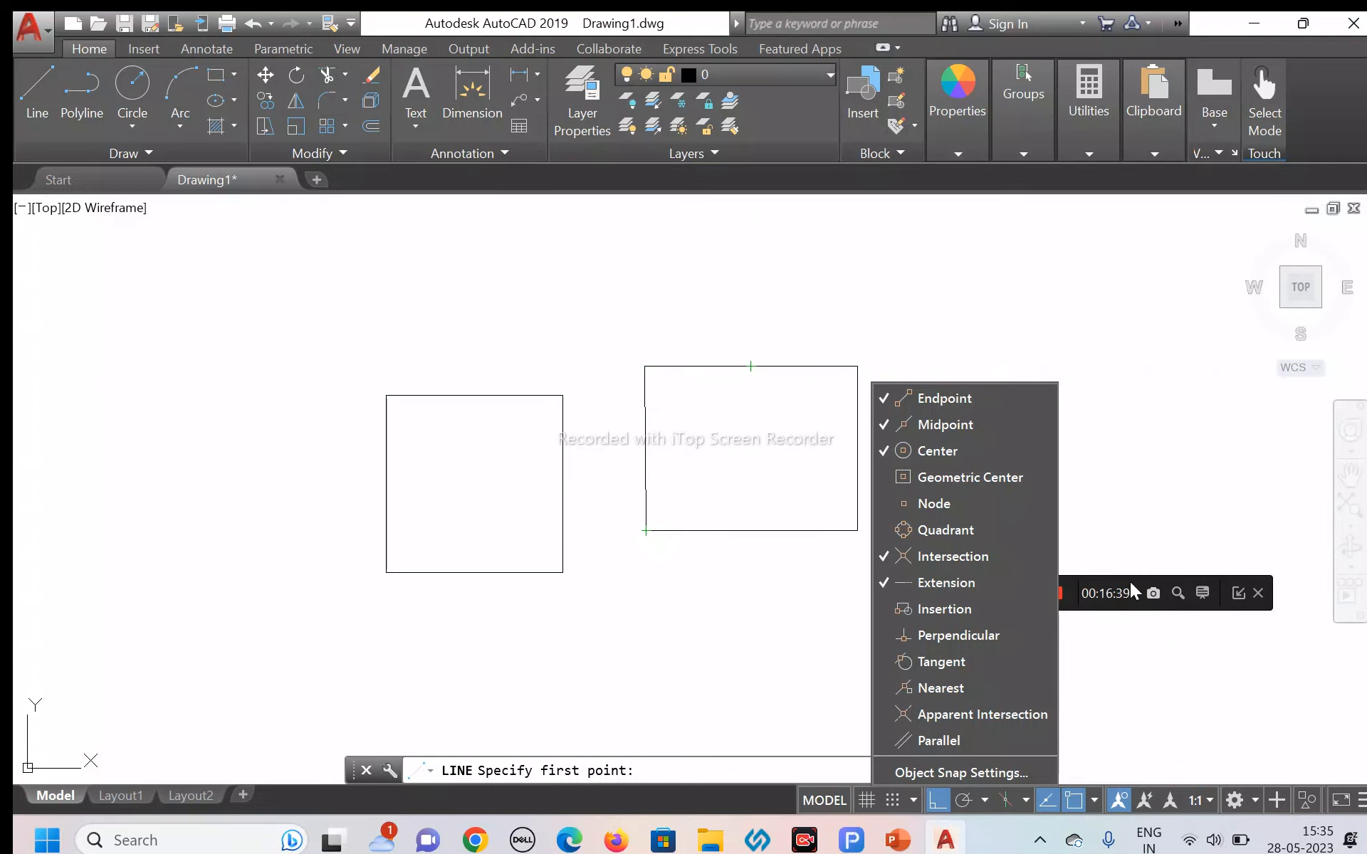
left_click_drag(1130, 582, 1181, 741)
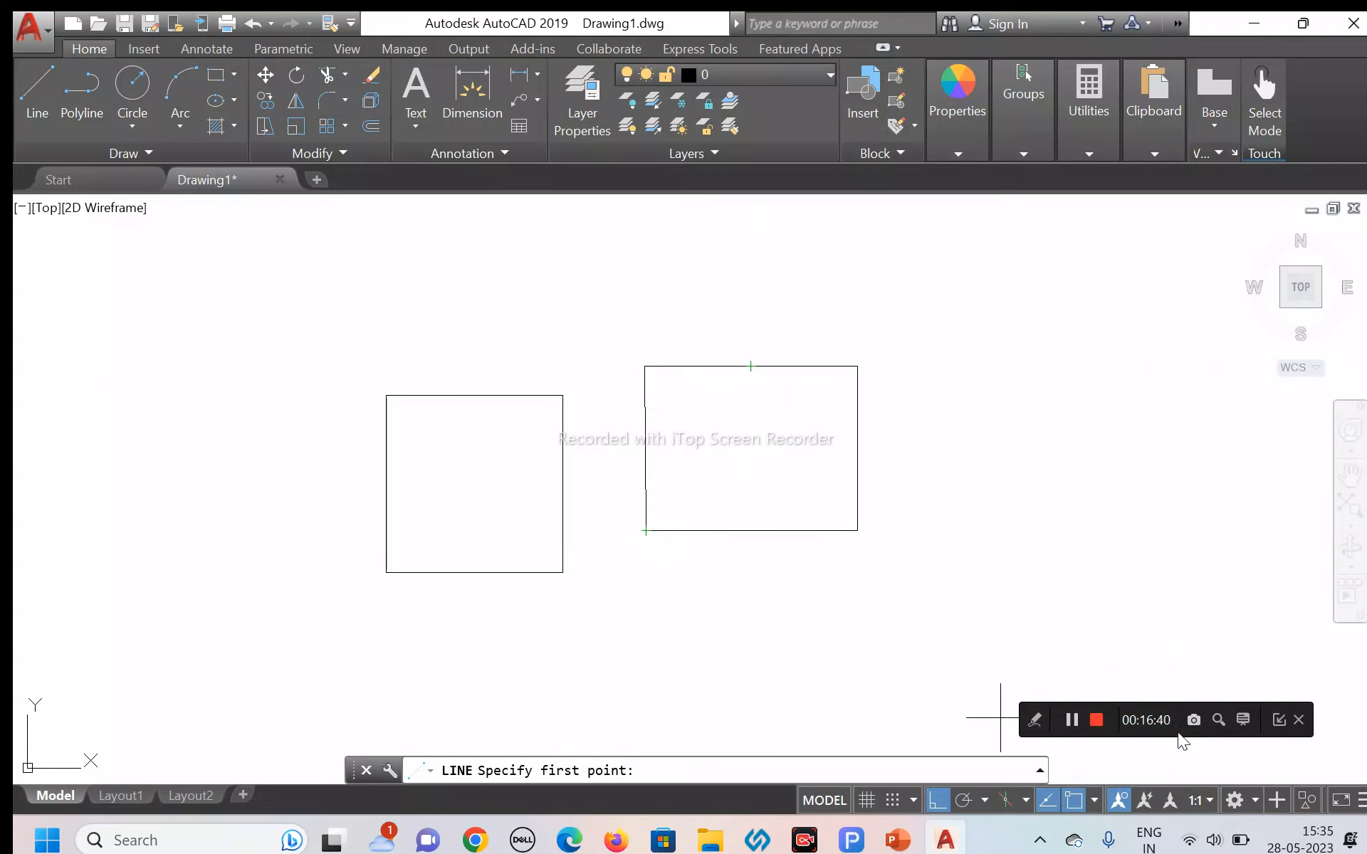
Step: Enable the Tangent and Nearest object snap modes and leave the Line command without drawing anything
left_click(1095, 800)
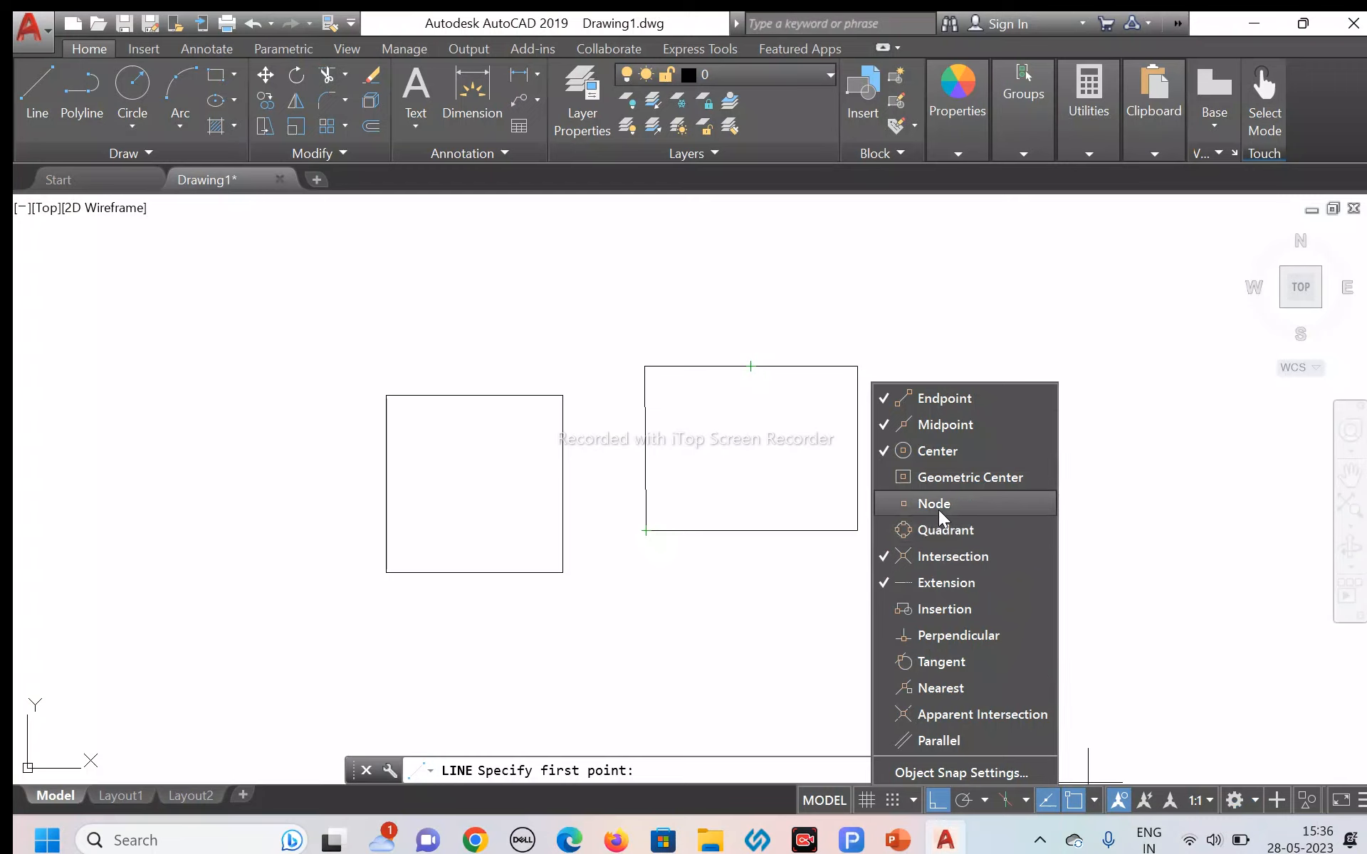
left_click(883, 424)
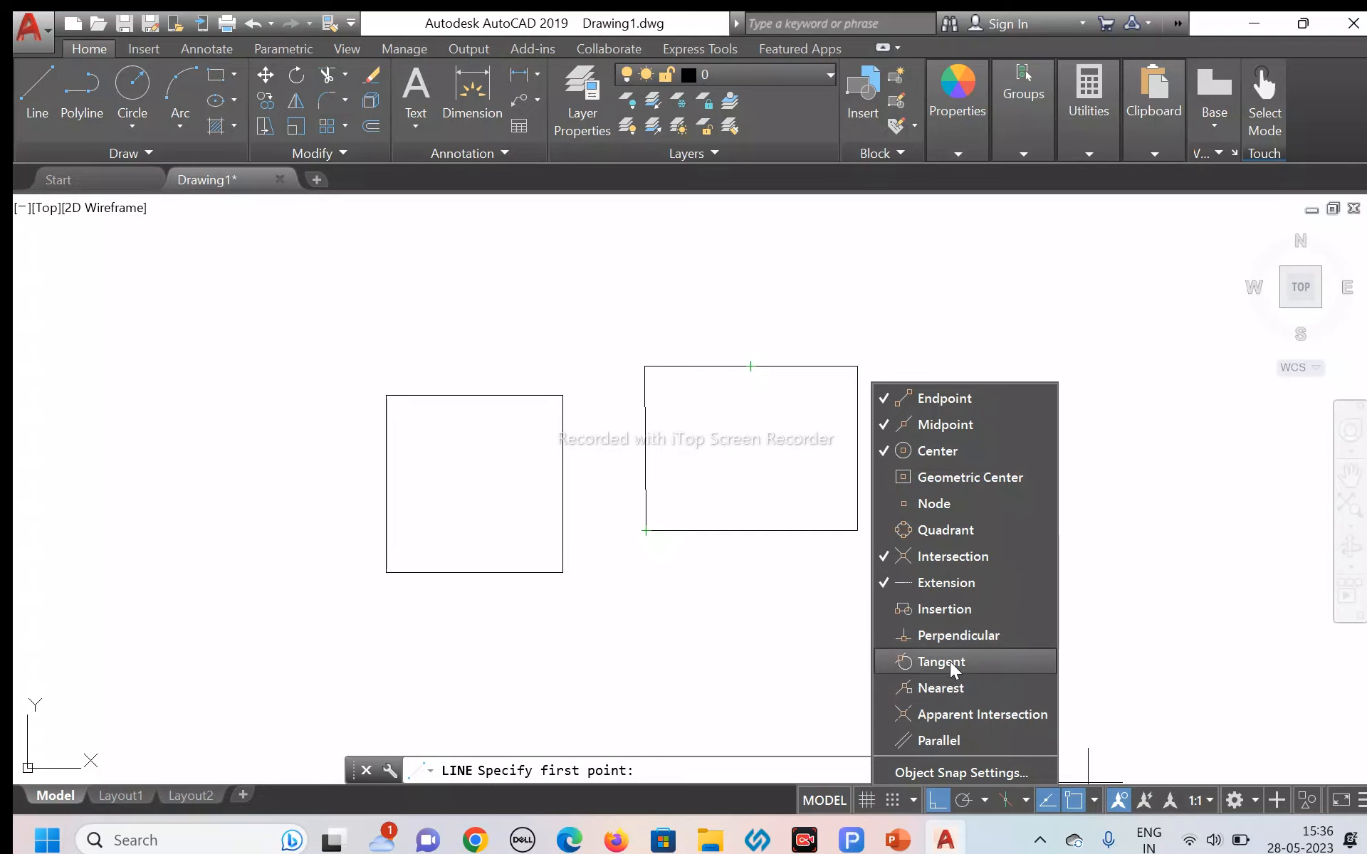
left_click(881, 661)
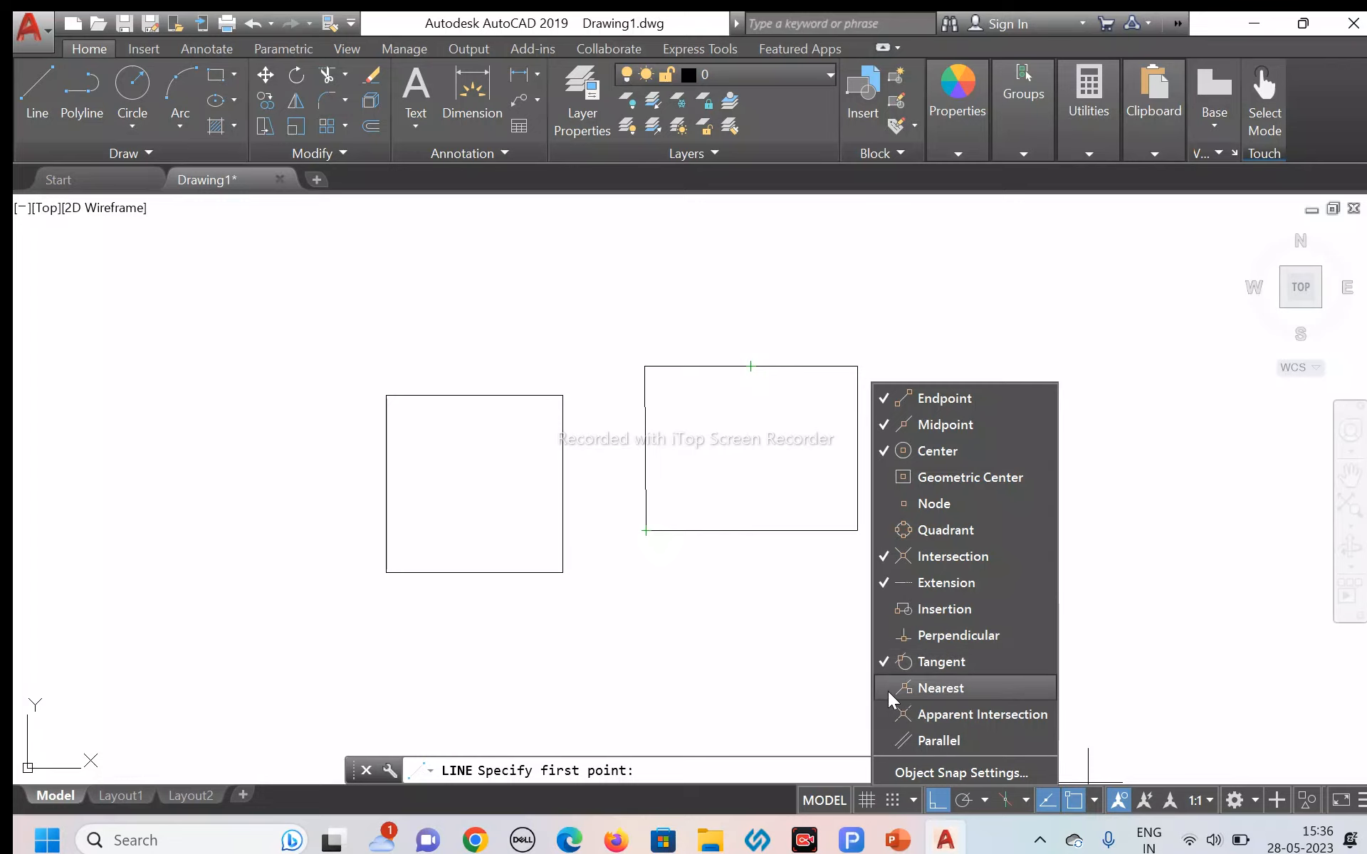
left_click(887, 689)
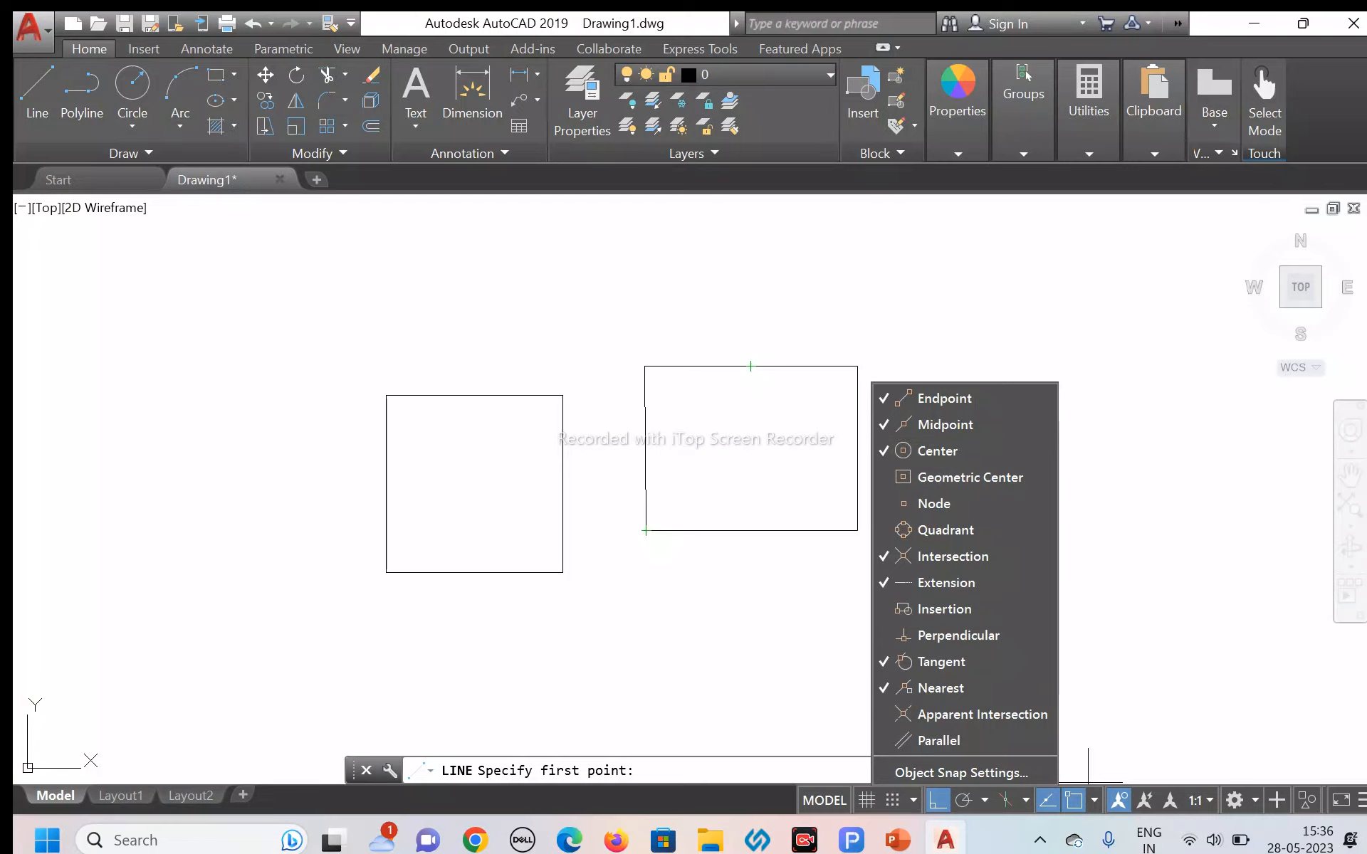
mouse_move(1032, 809)
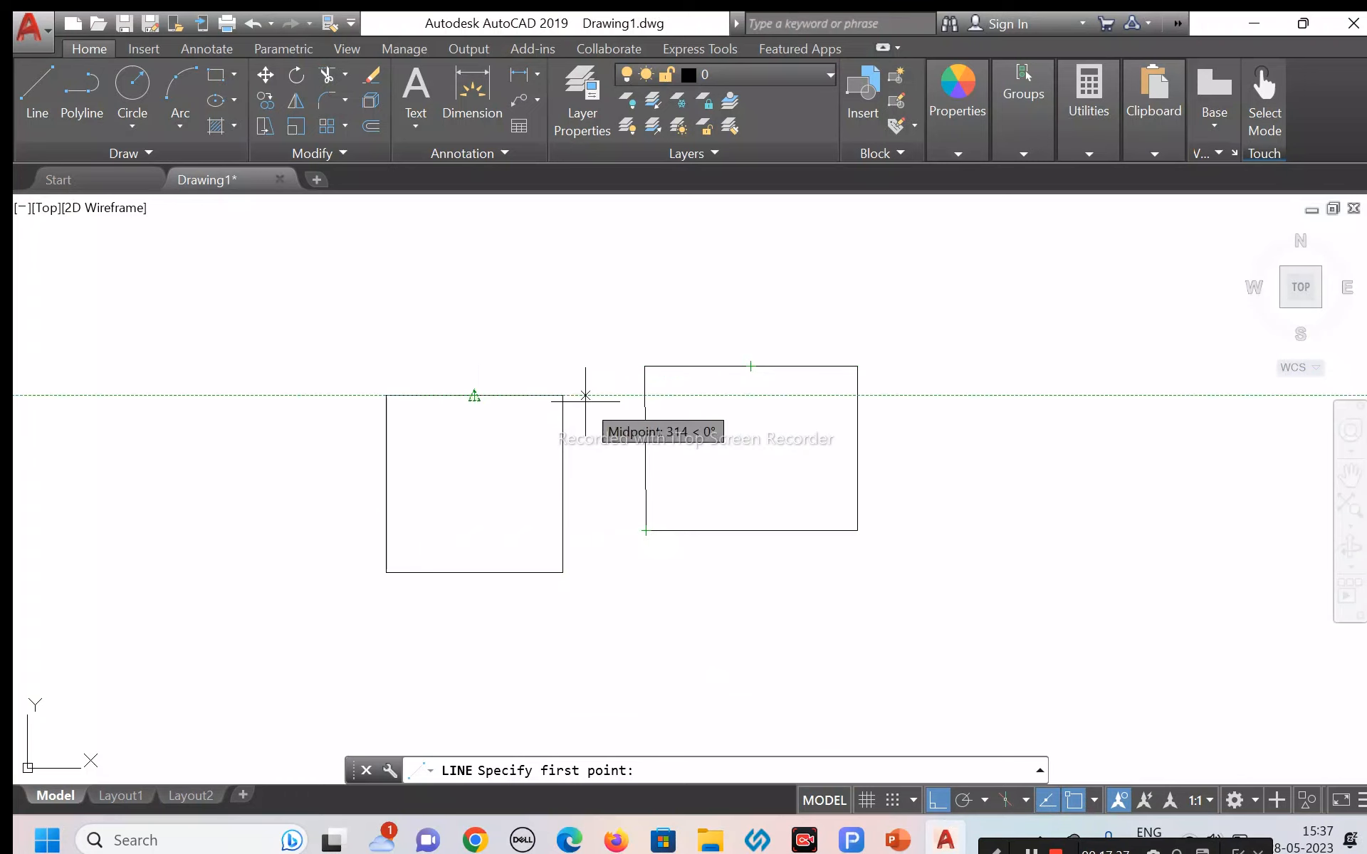
key("Escape")
key("Escape")
key("Escape")
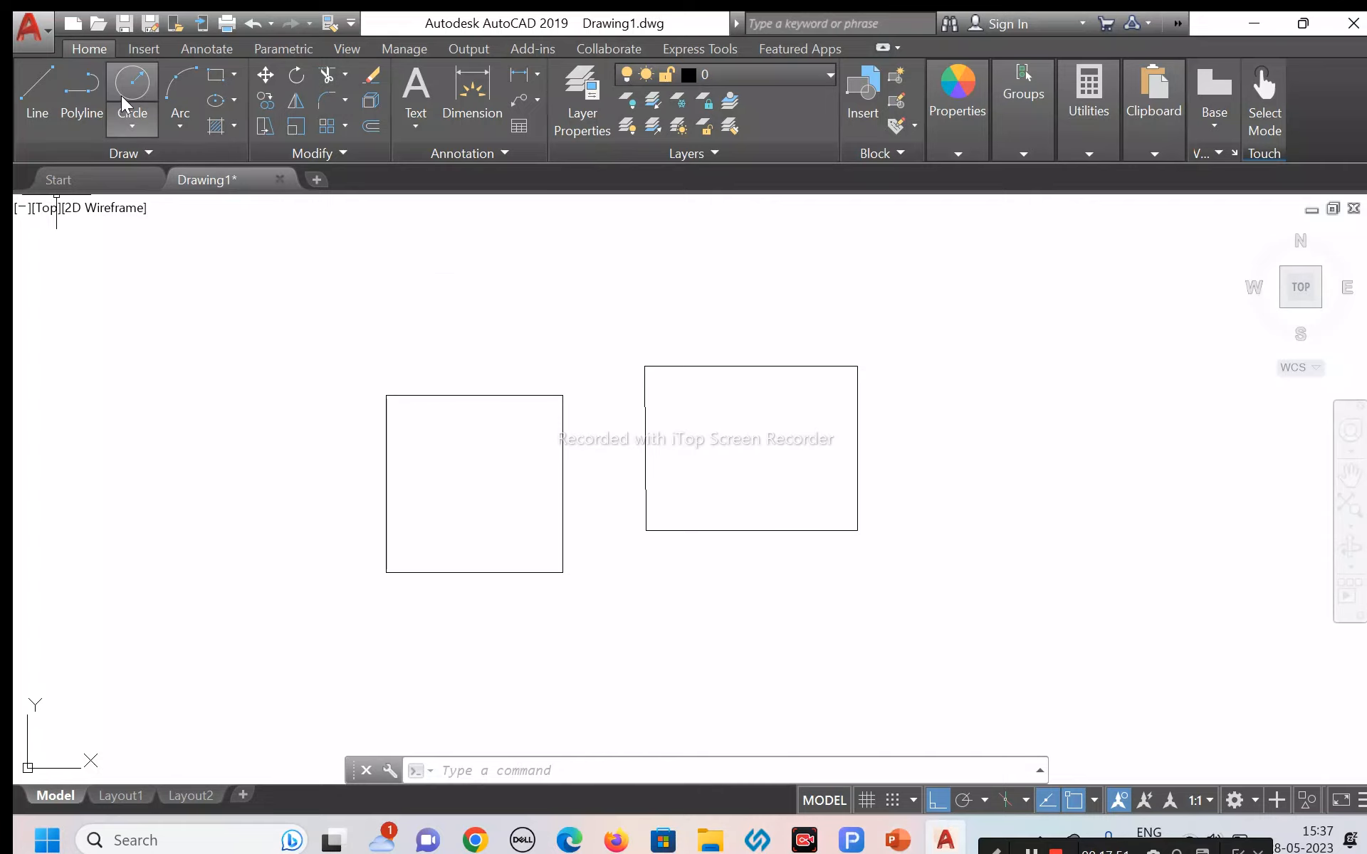
Step: Draw a circle with a 300 mm radius in the empty area to the left of the square
type("c")
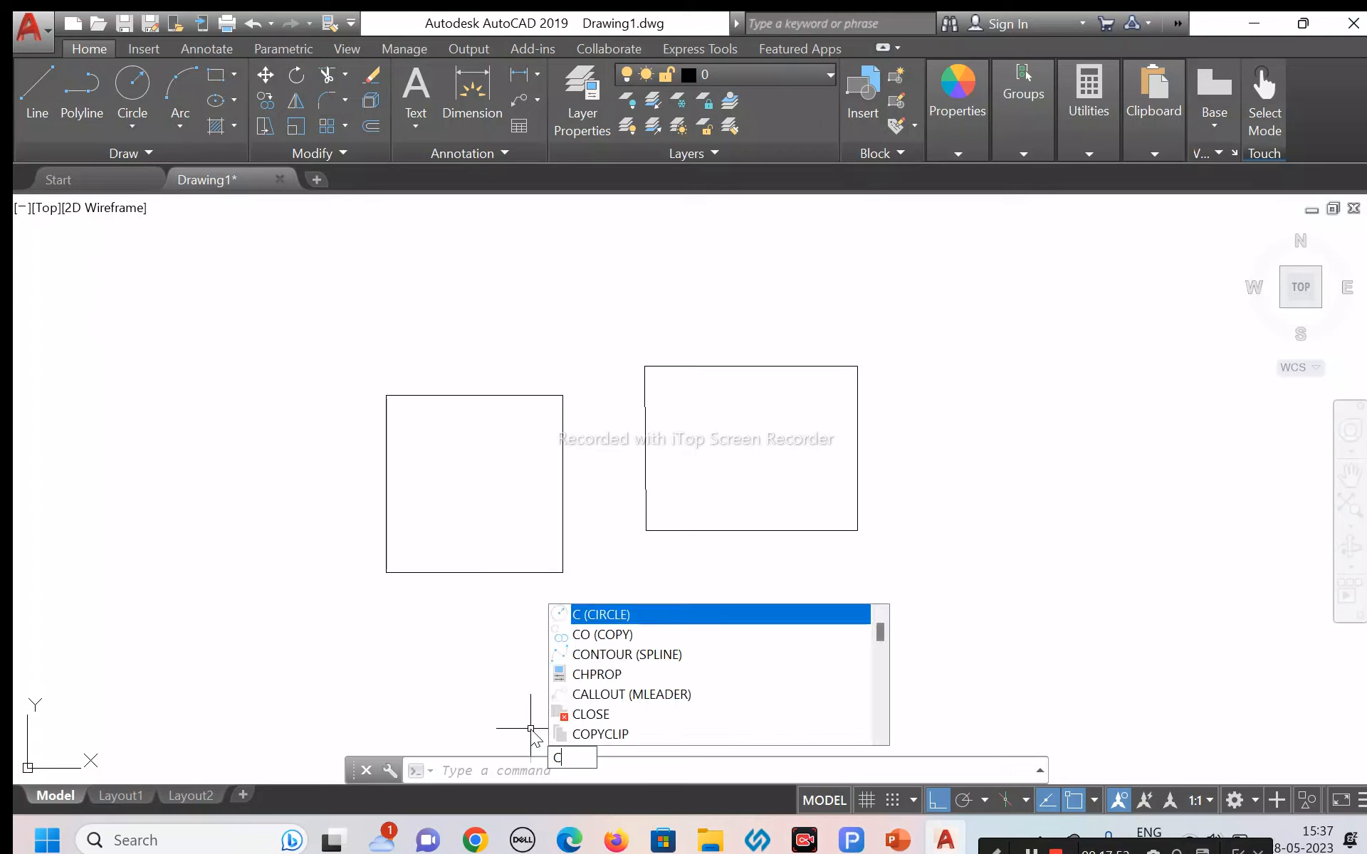
key("Return")
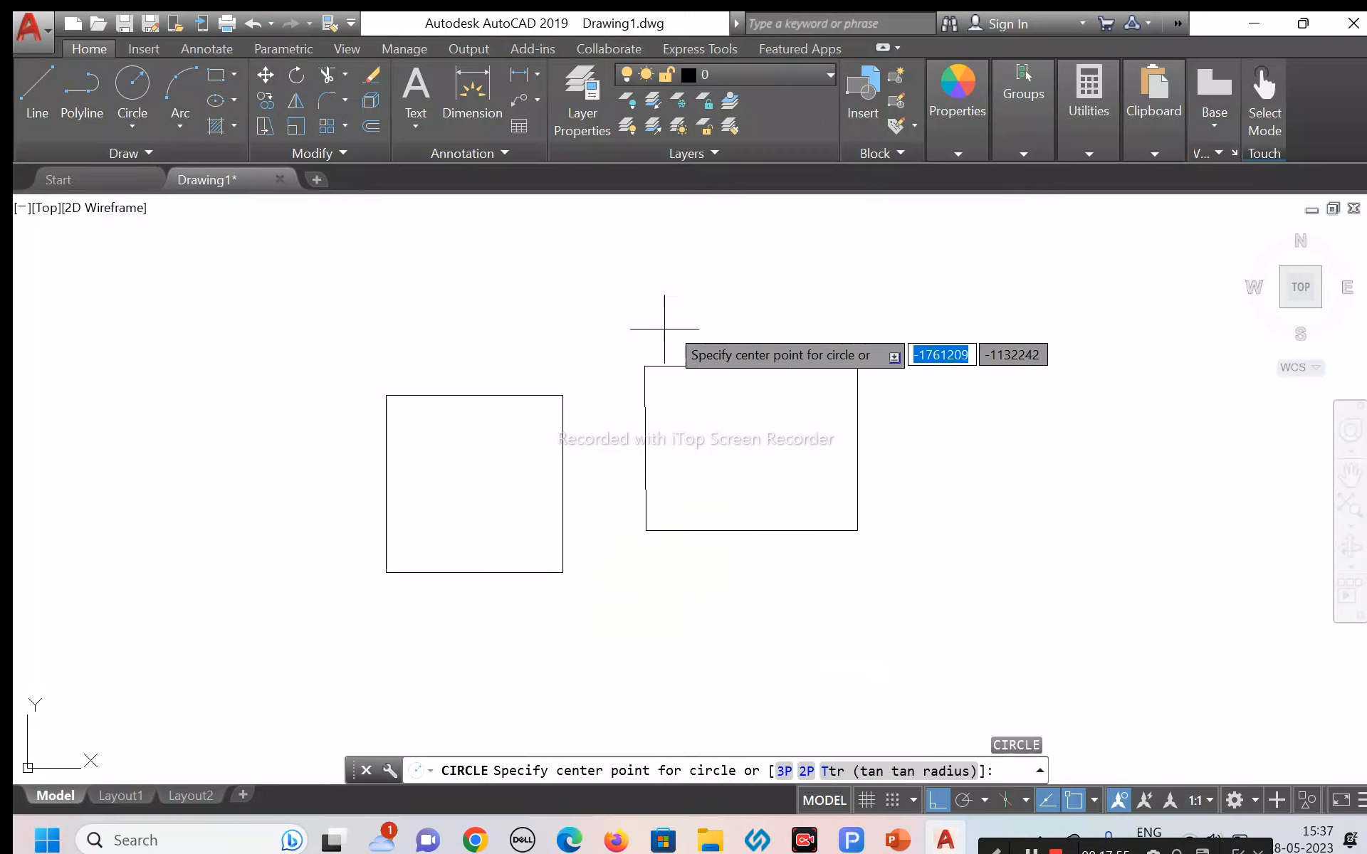
scroll(1139, 491, "down", 2)
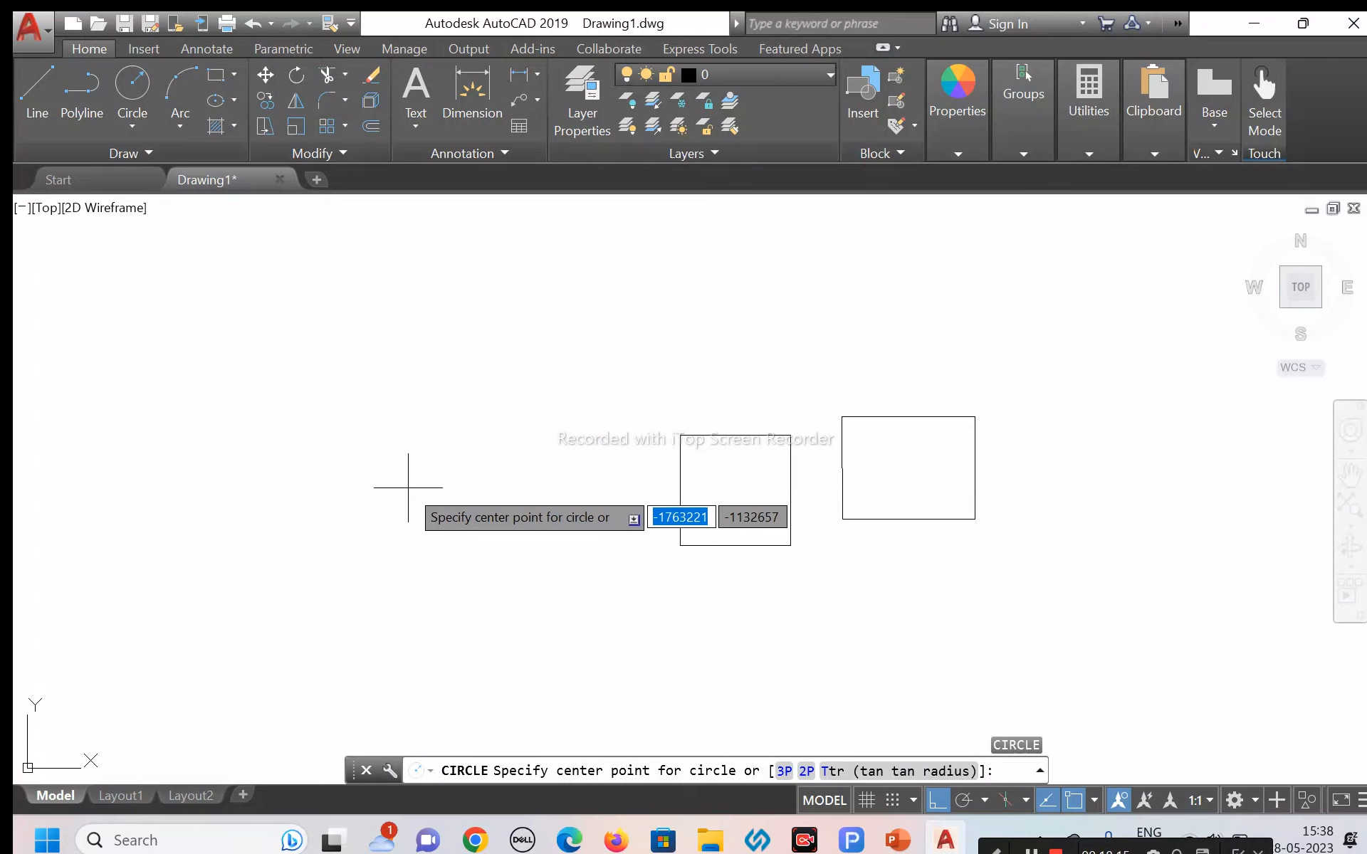
left_click(358, 410)
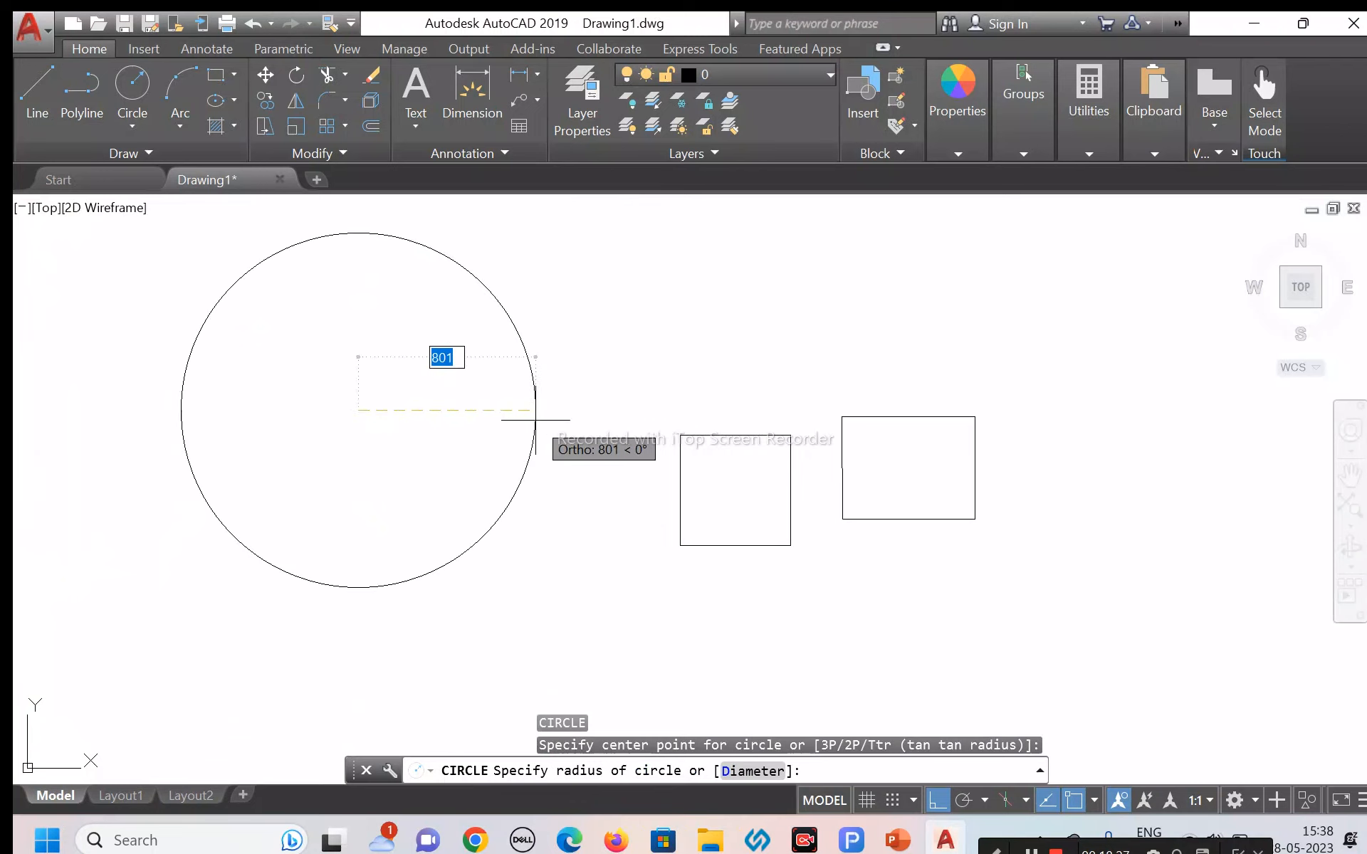
type("300")
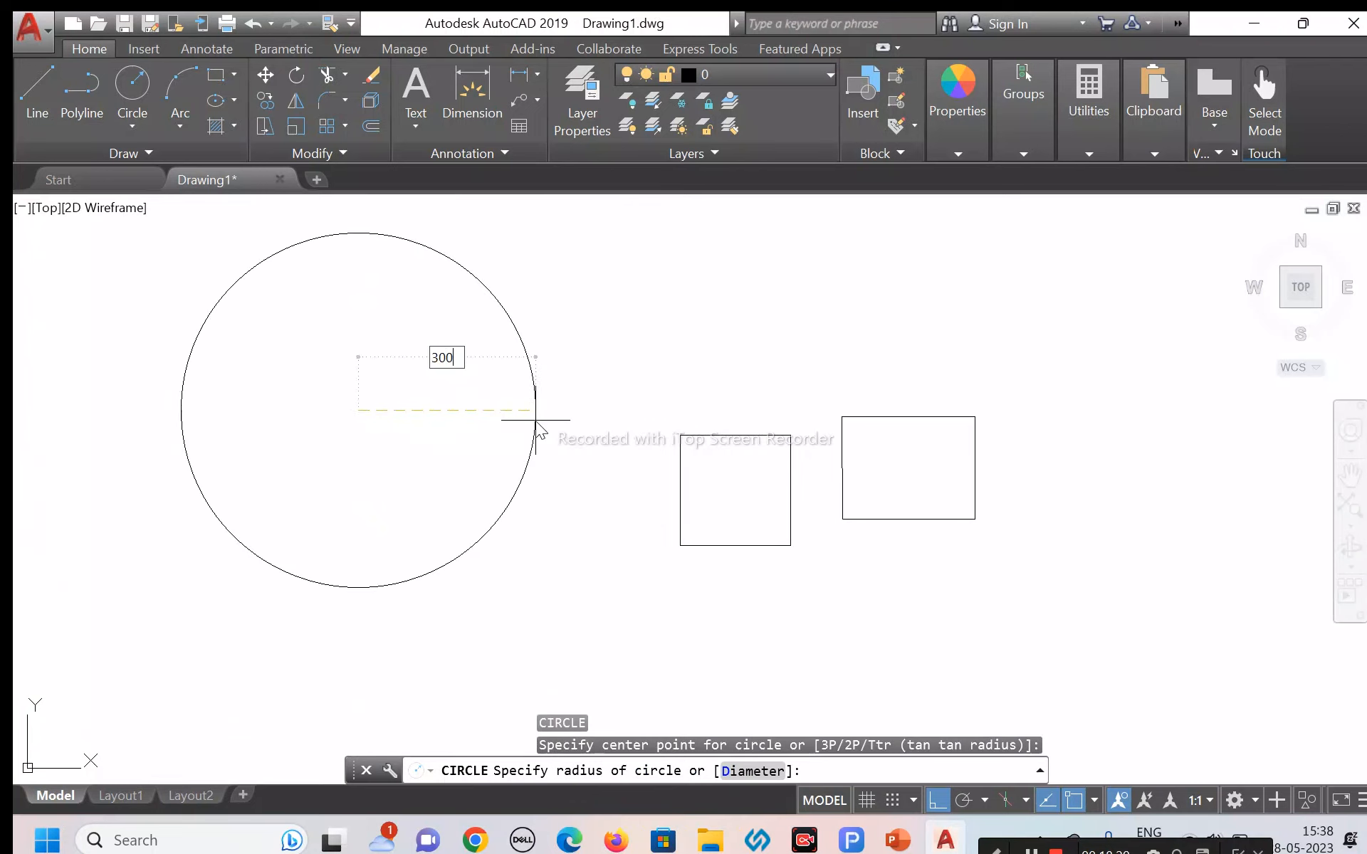
key("Return")
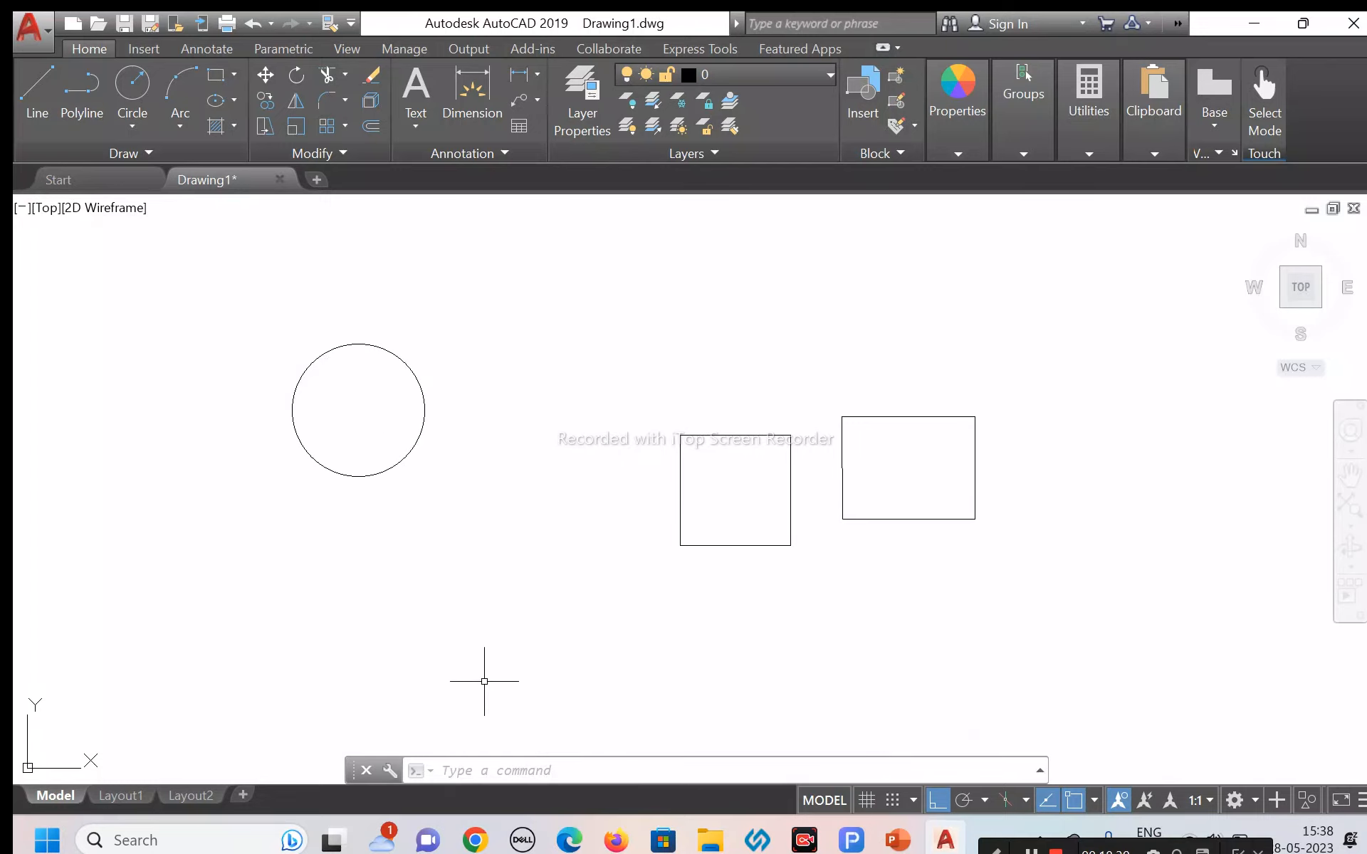
Step: Draw a second circle freehand with a radius of about 473 mm, centred just below the 300 mm radius circle
type("c")
key("Return")
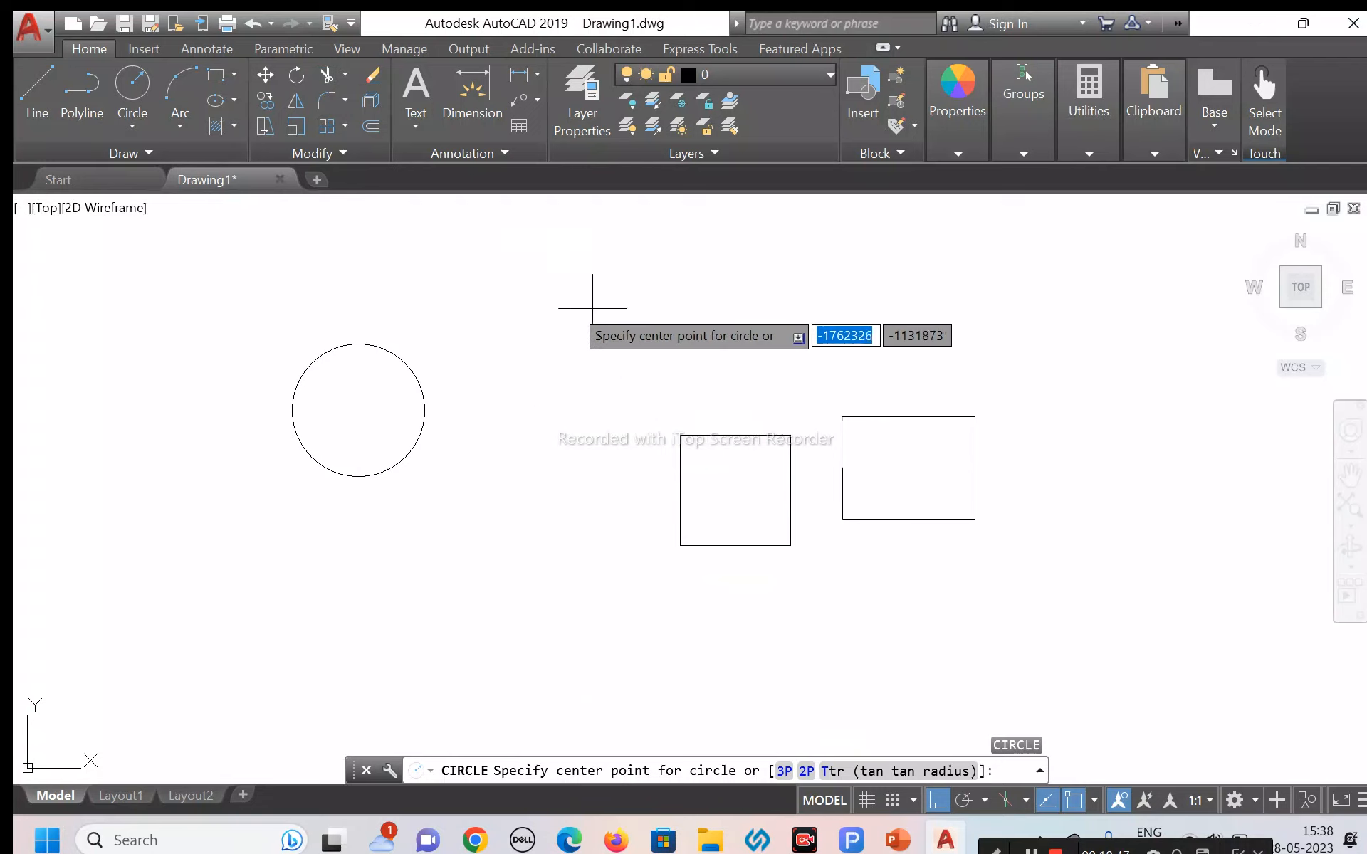
left_click(361, 586)
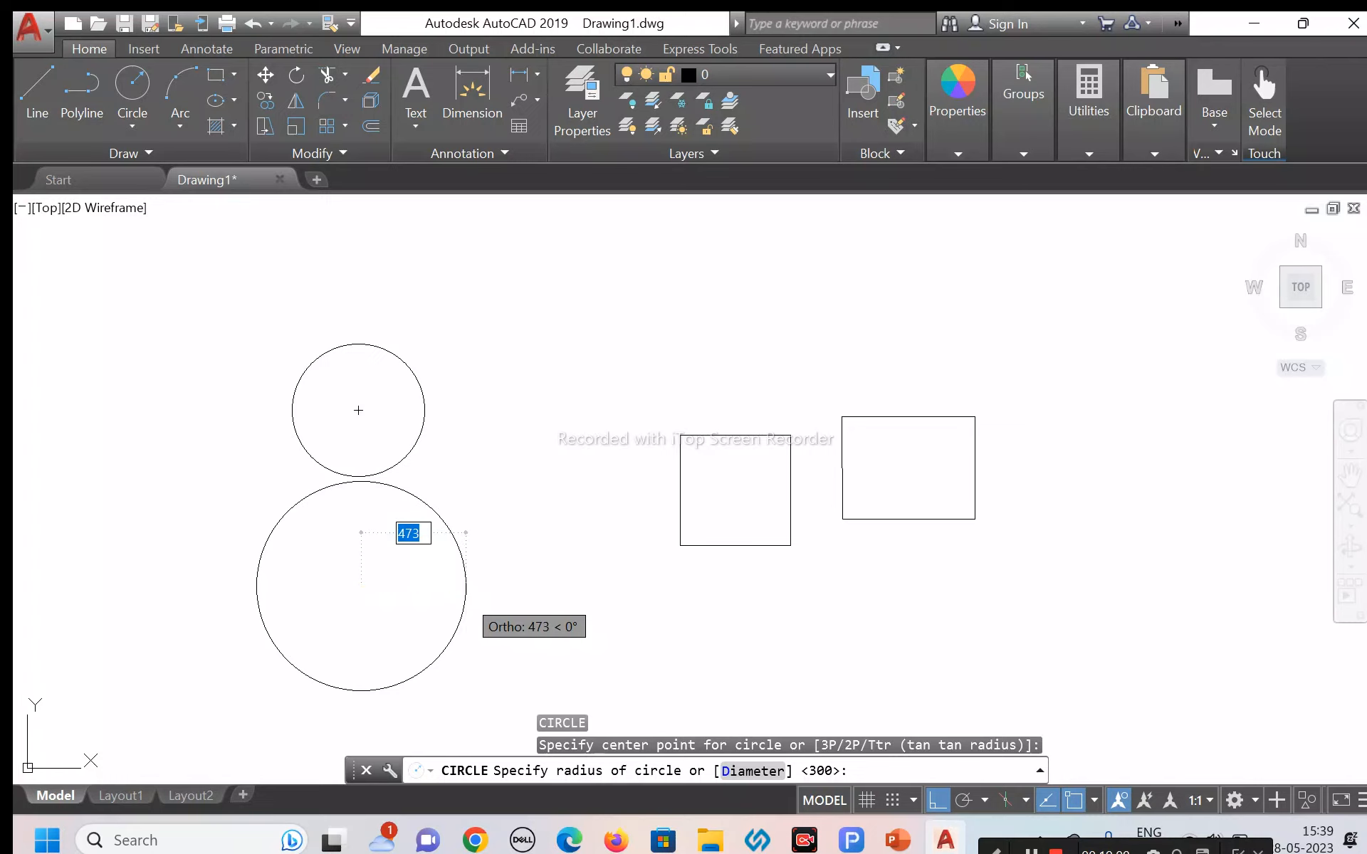
left_click(467, 586)
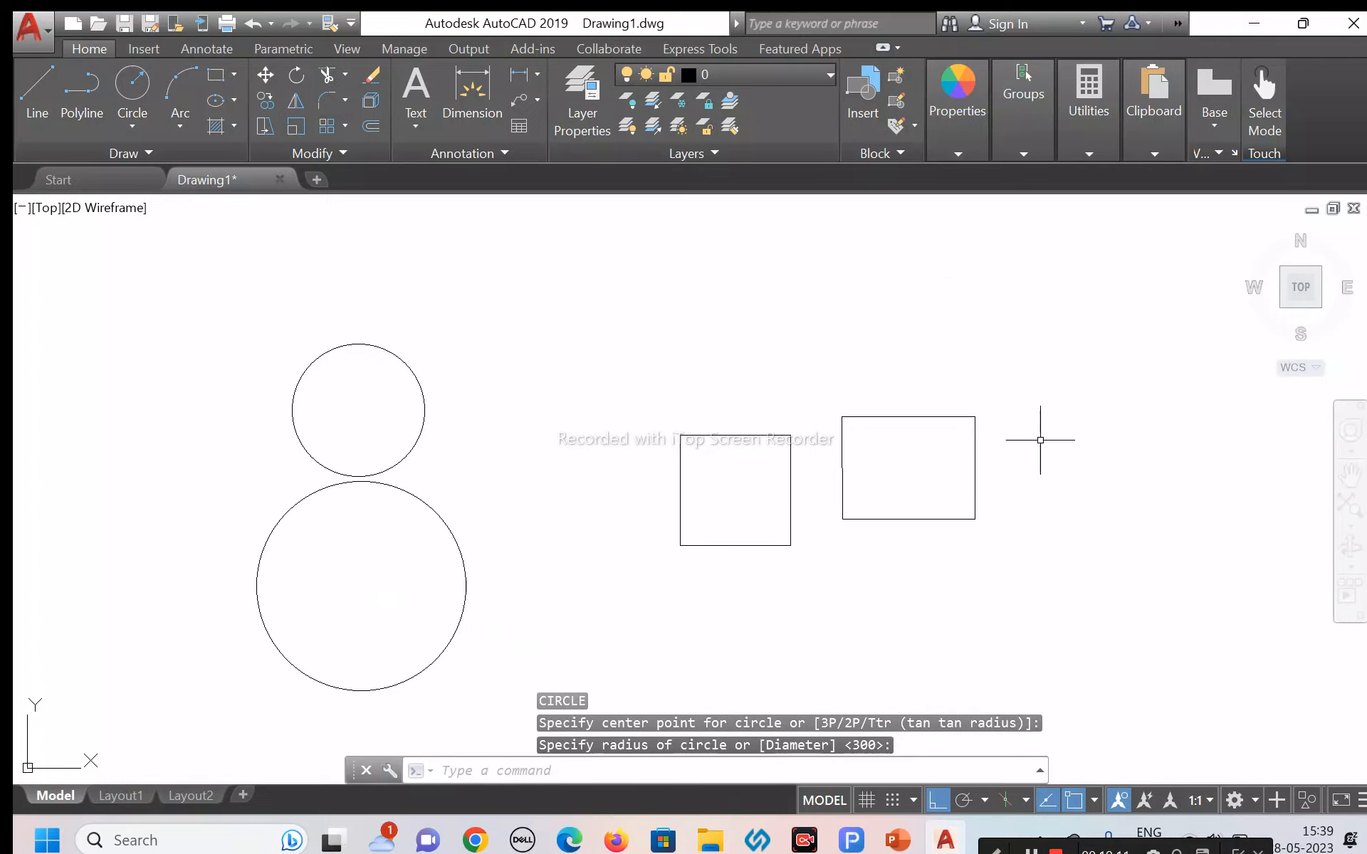
Step: Draw a circle above the square using the Diameter option with a diameter of 600 mm
type("c")
key("Return")
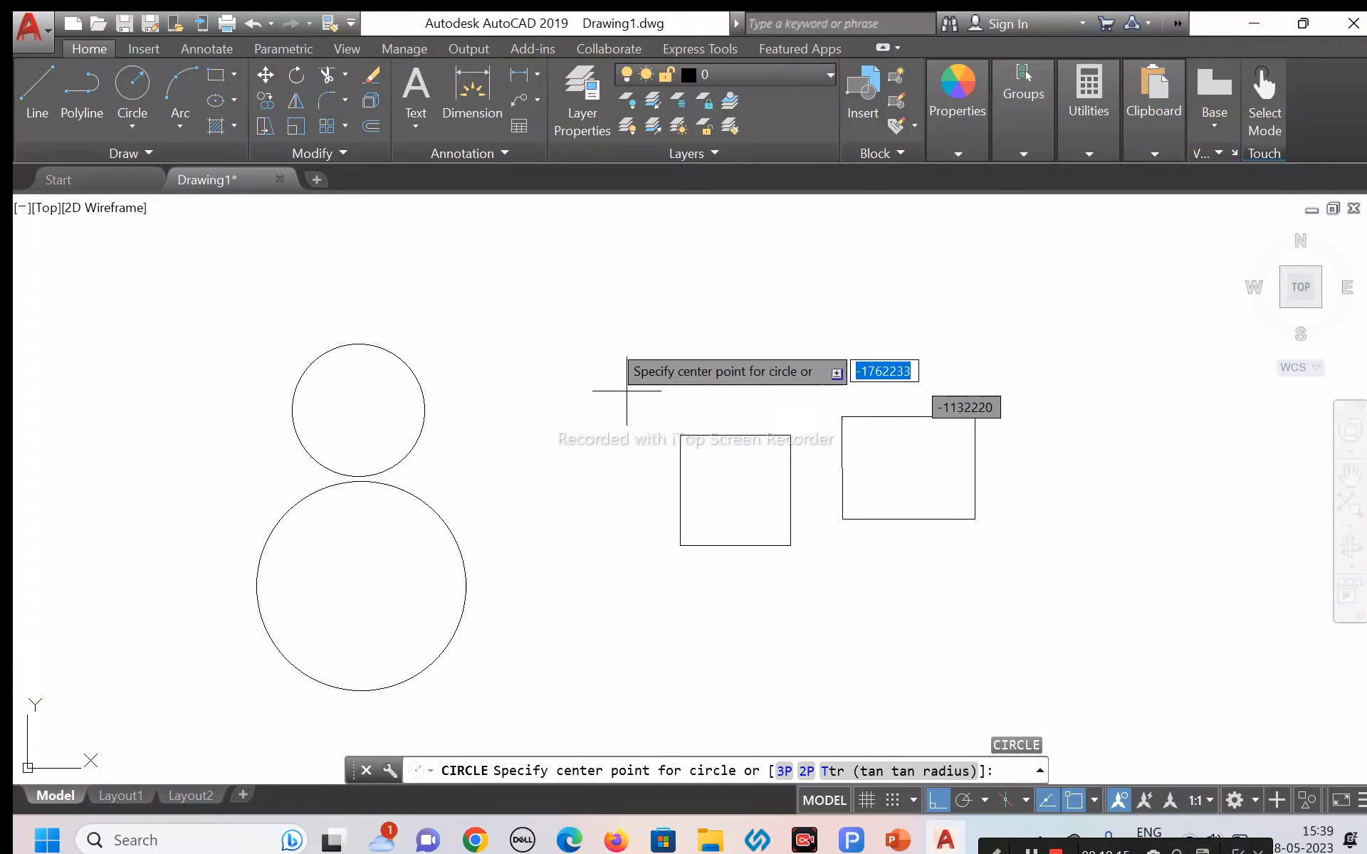
left_click(755, 278)
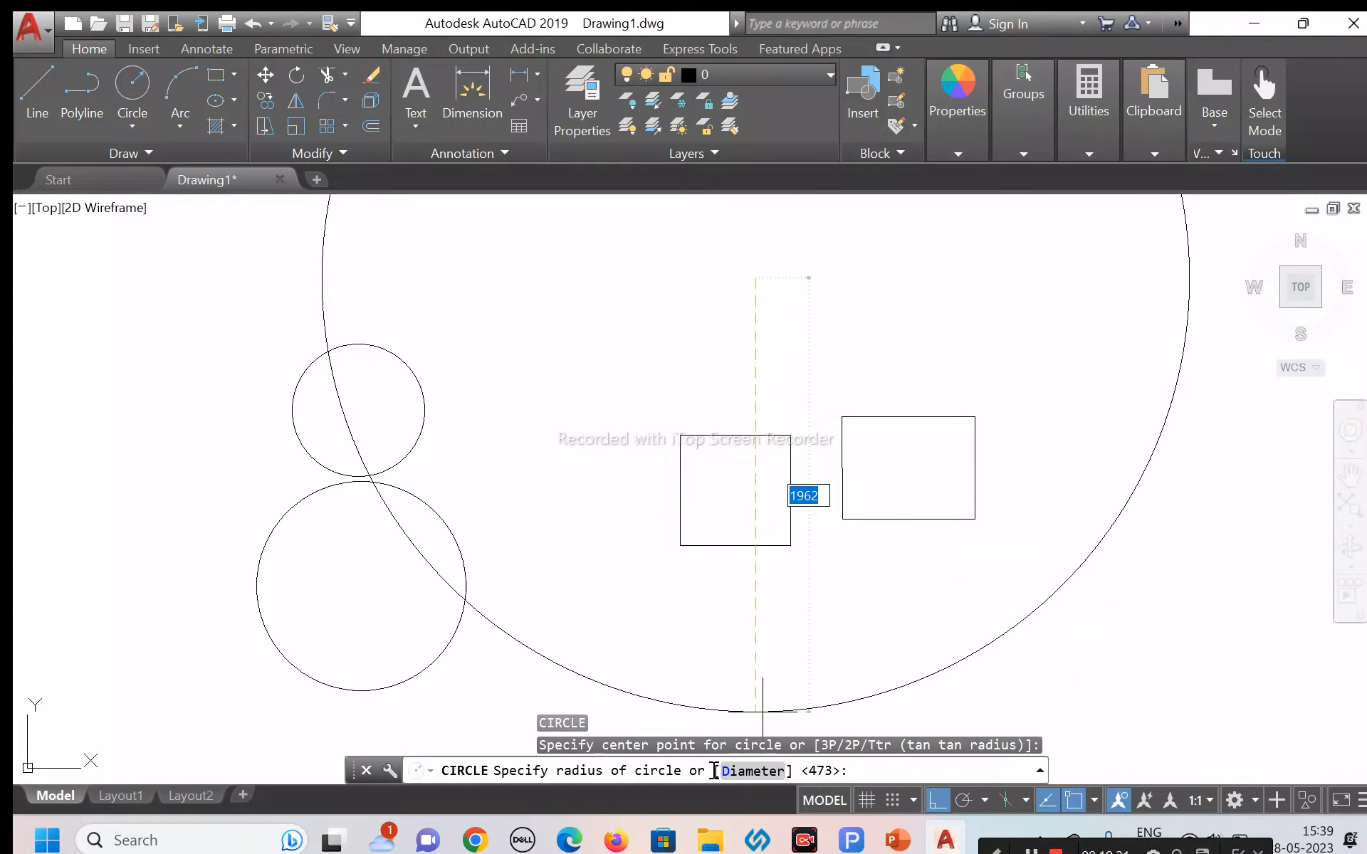
type("d")
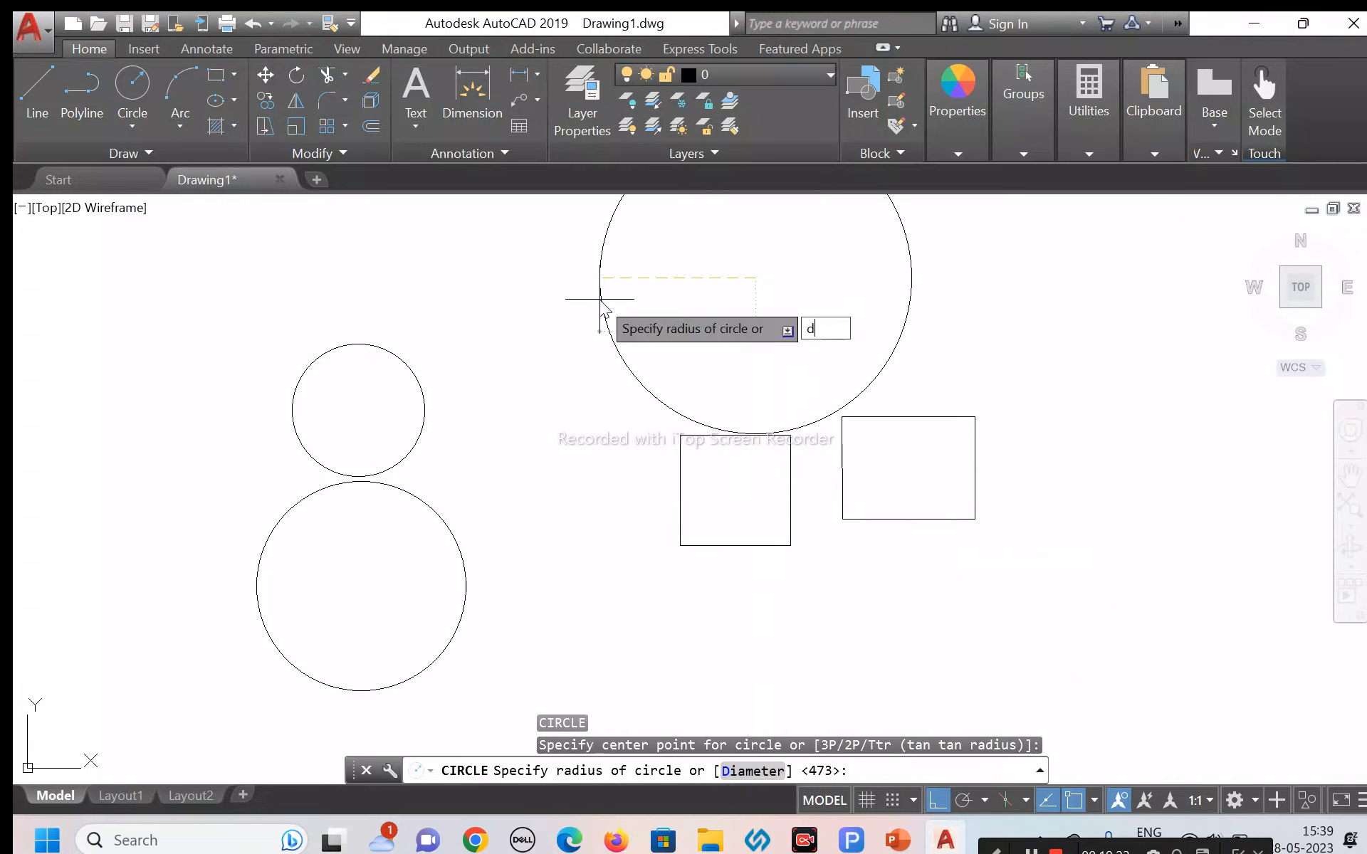
key("Return")
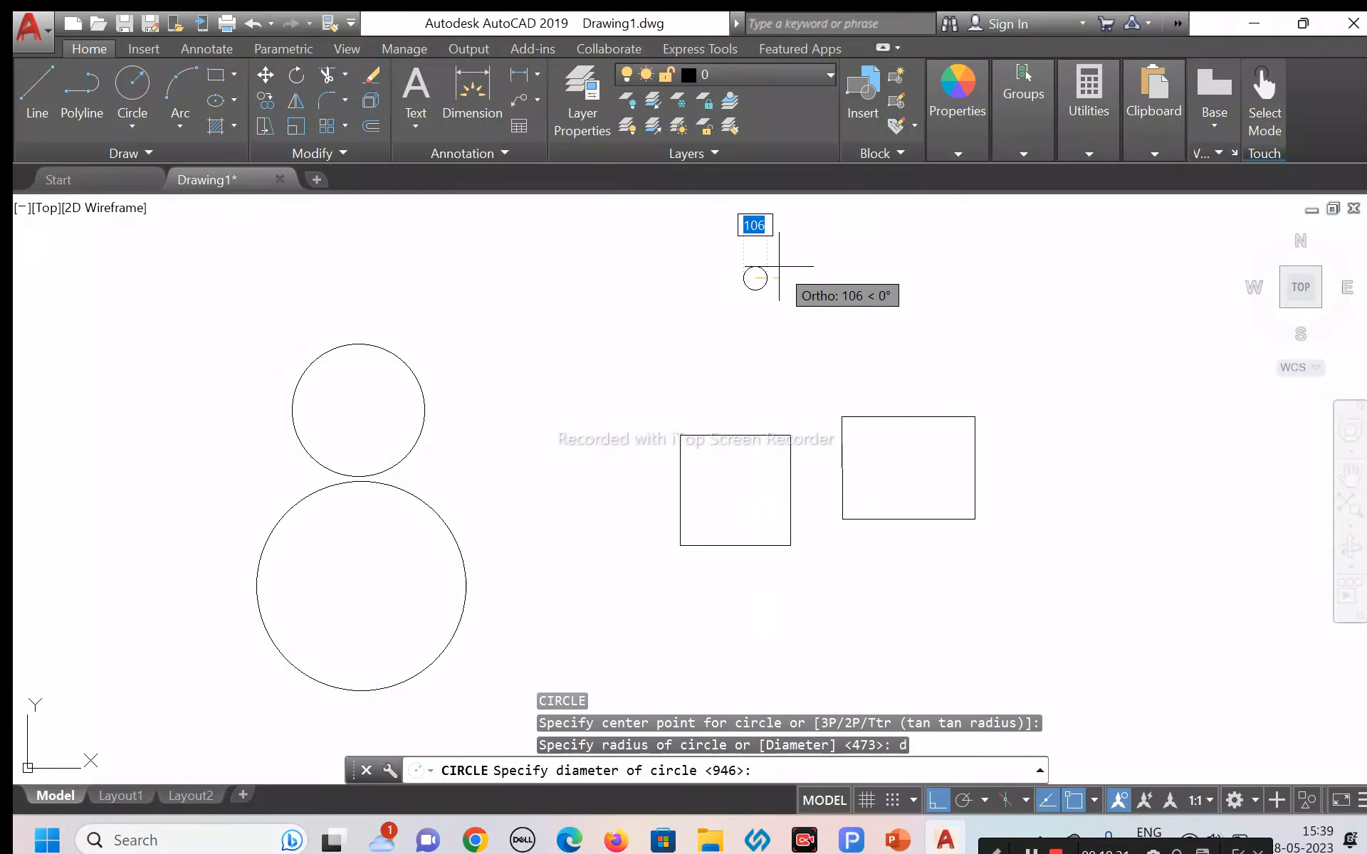
type("600")
key("Return")
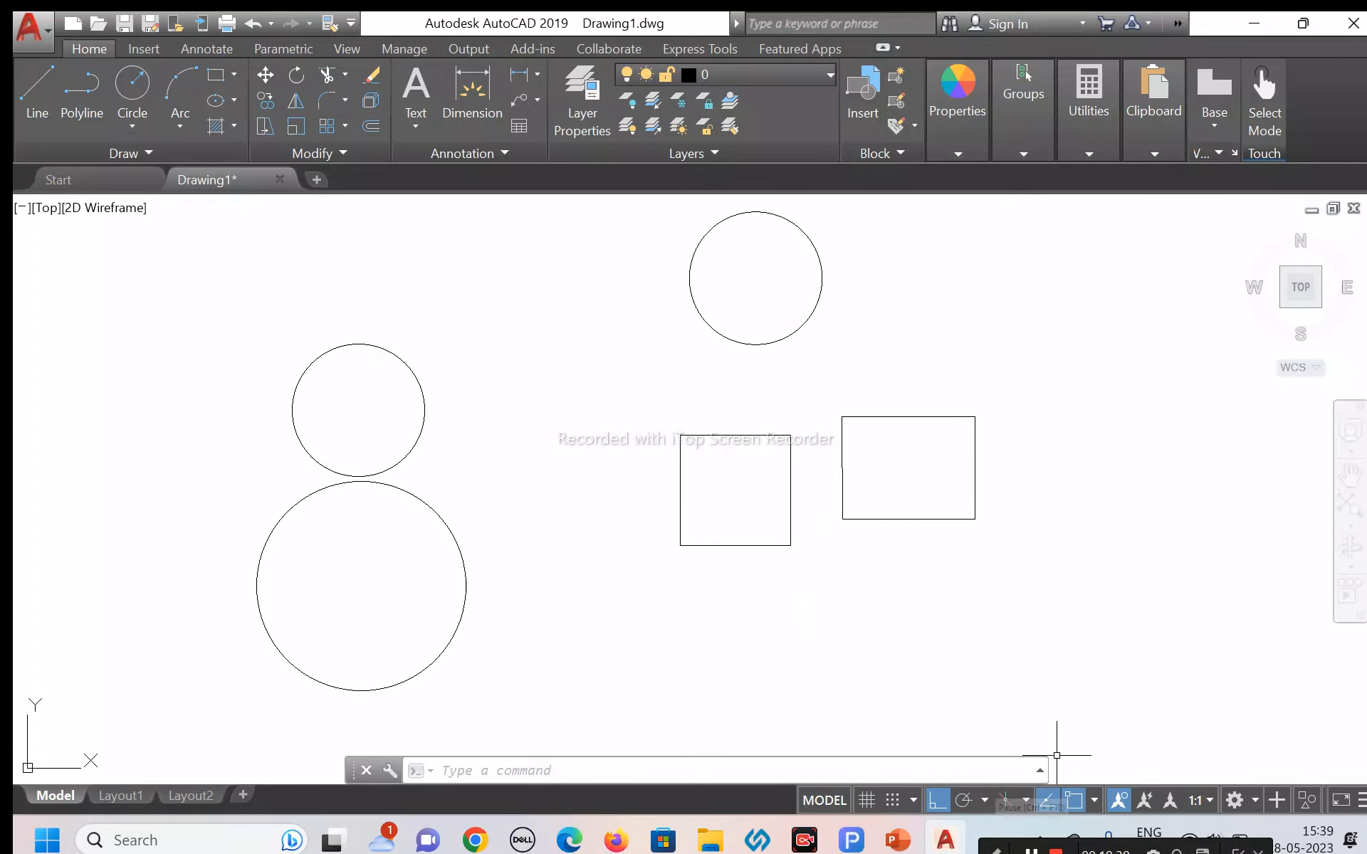
Step: Draw a large circle through three freely picked points to the right of the rectangle, with Ortho mode and Object Snap turned off
type("c")
key("Return")
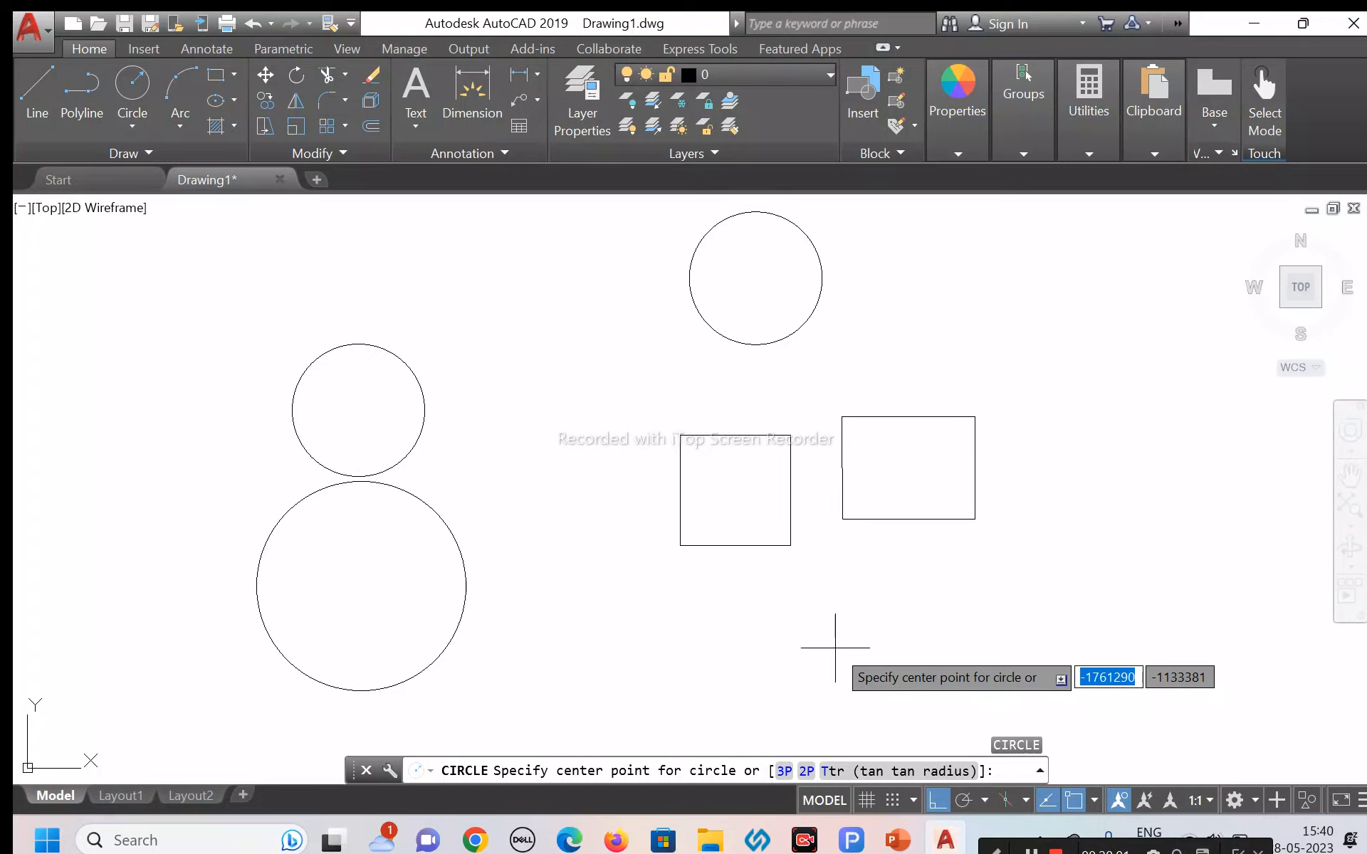
type("3p")
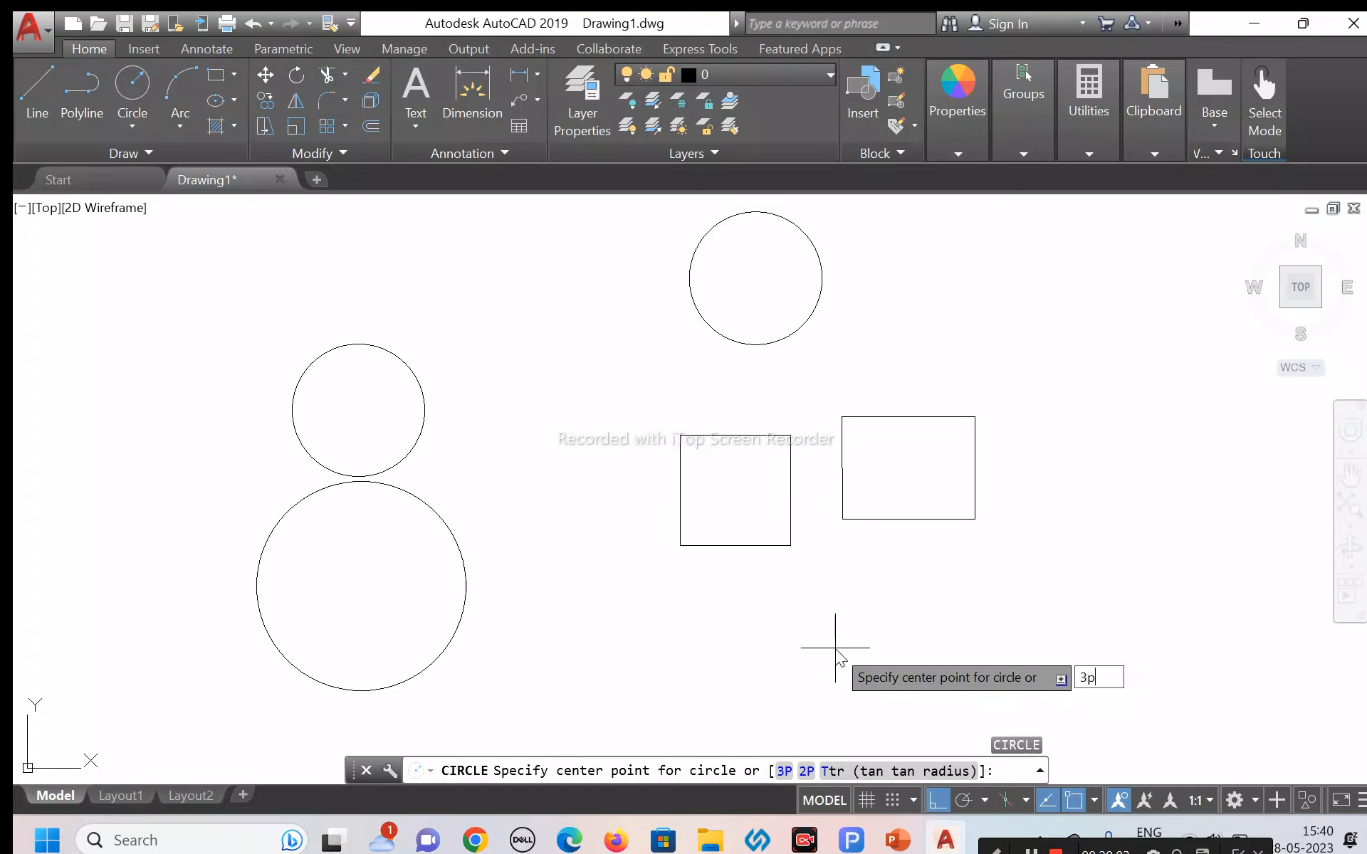
key("Return")
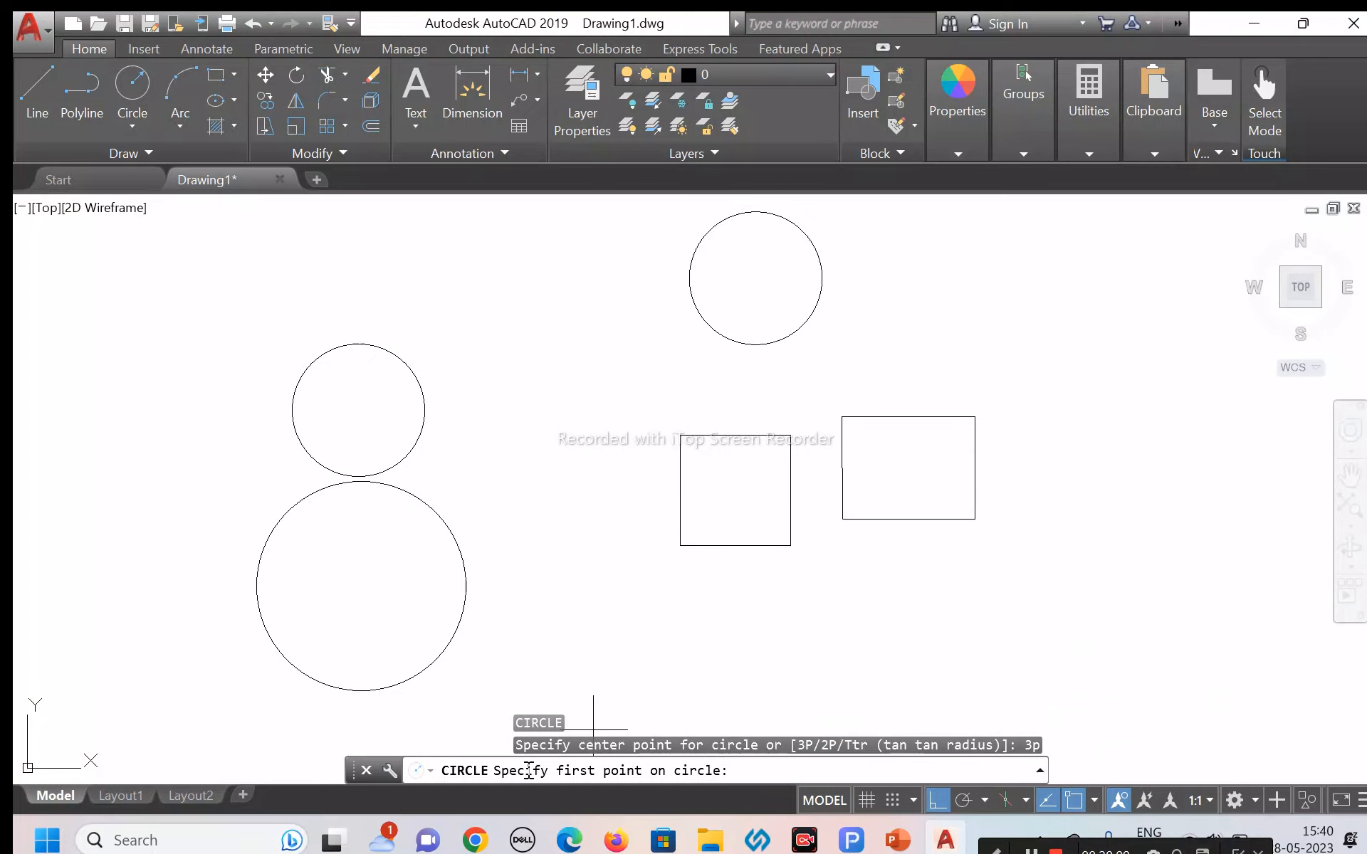
scroll(480, 445, "down", 4)
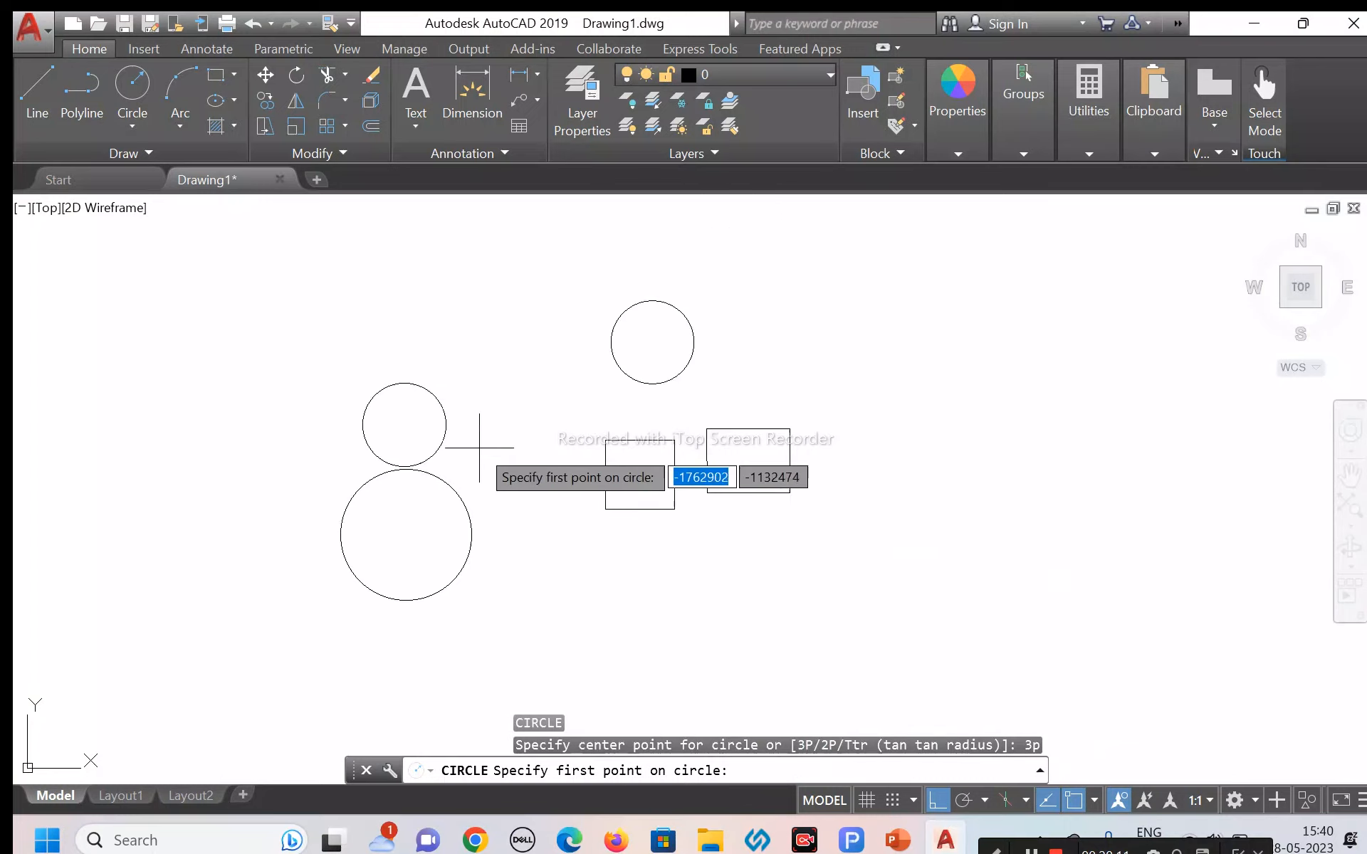
left_click(777, 524)
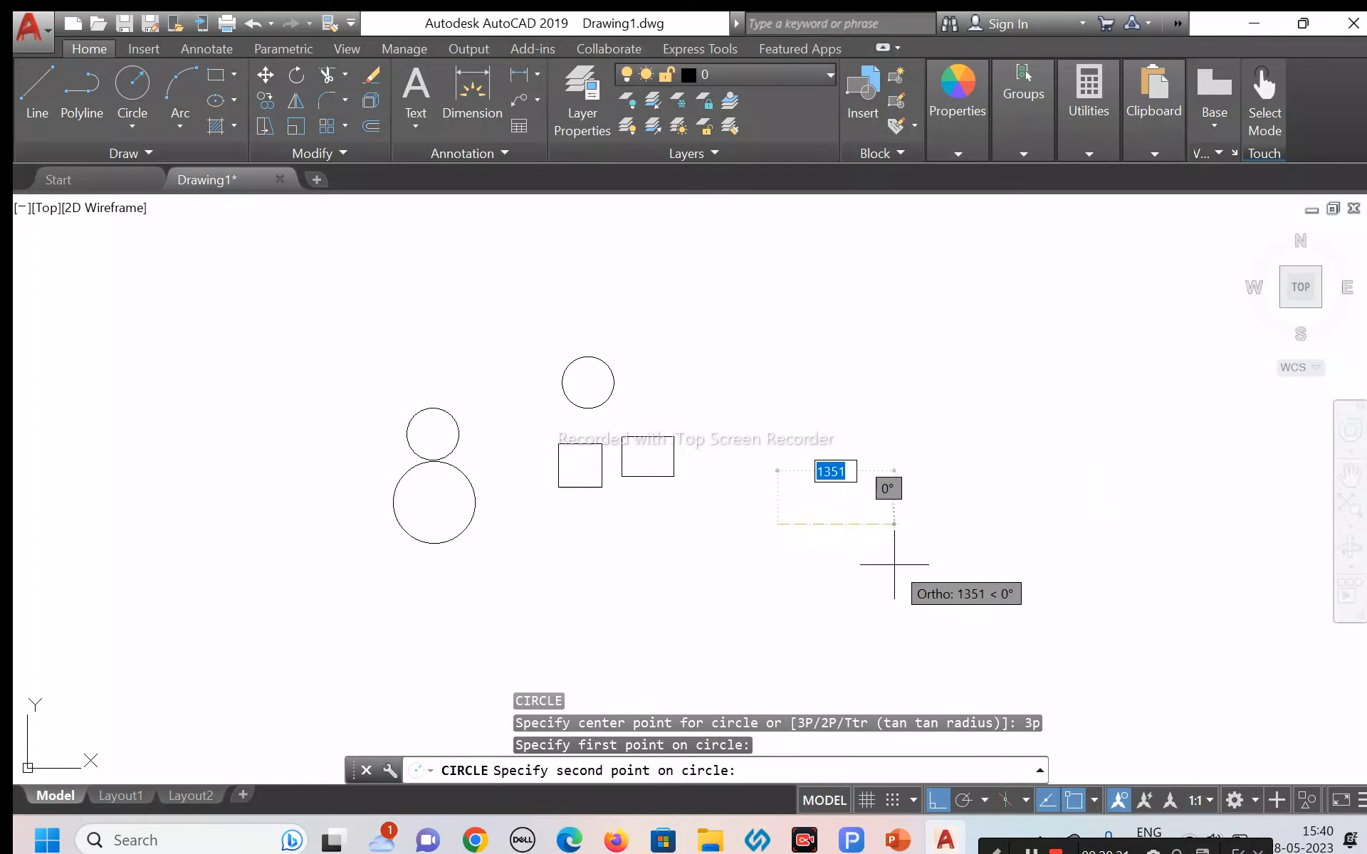
left_click(939, 807)
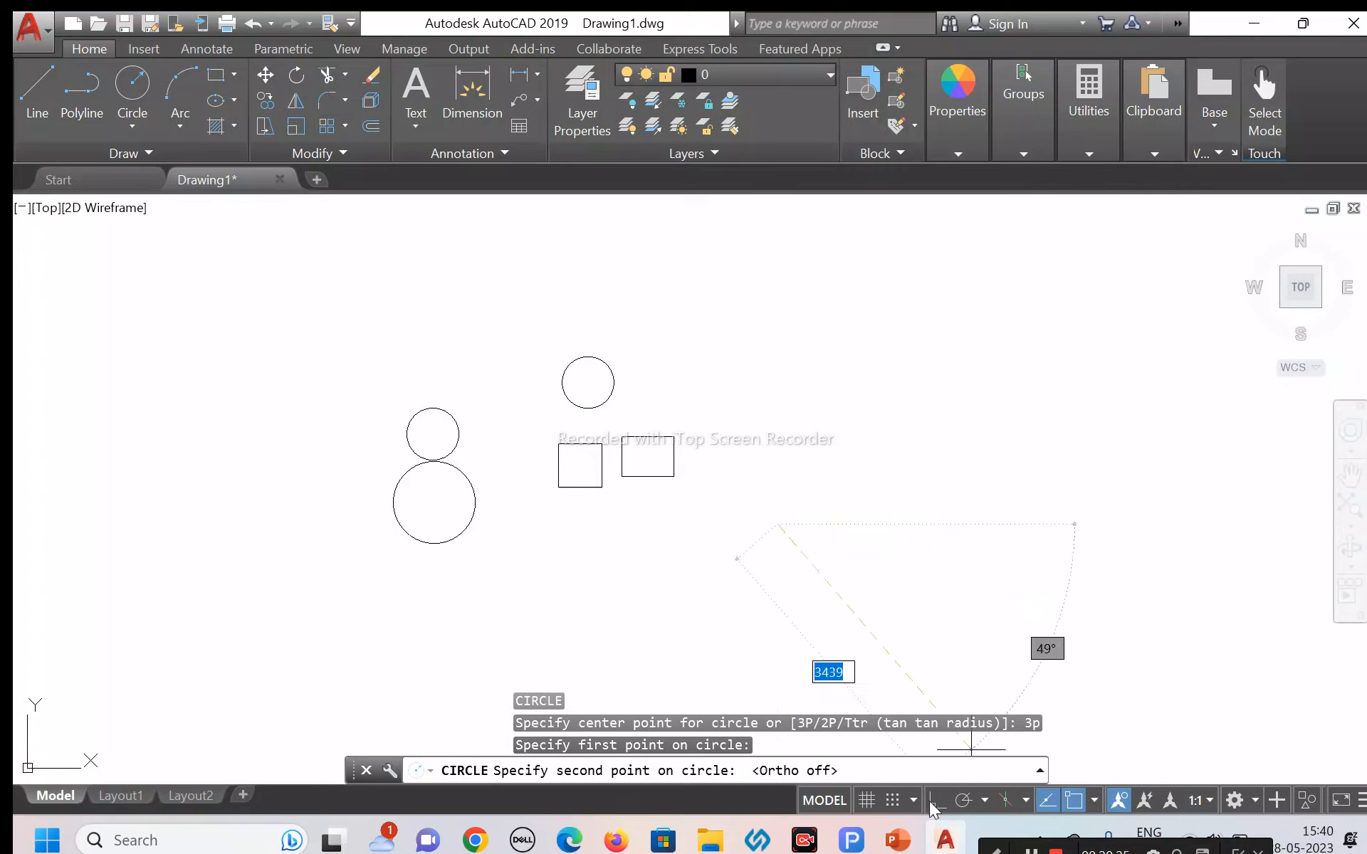
left_click(1073, 802)
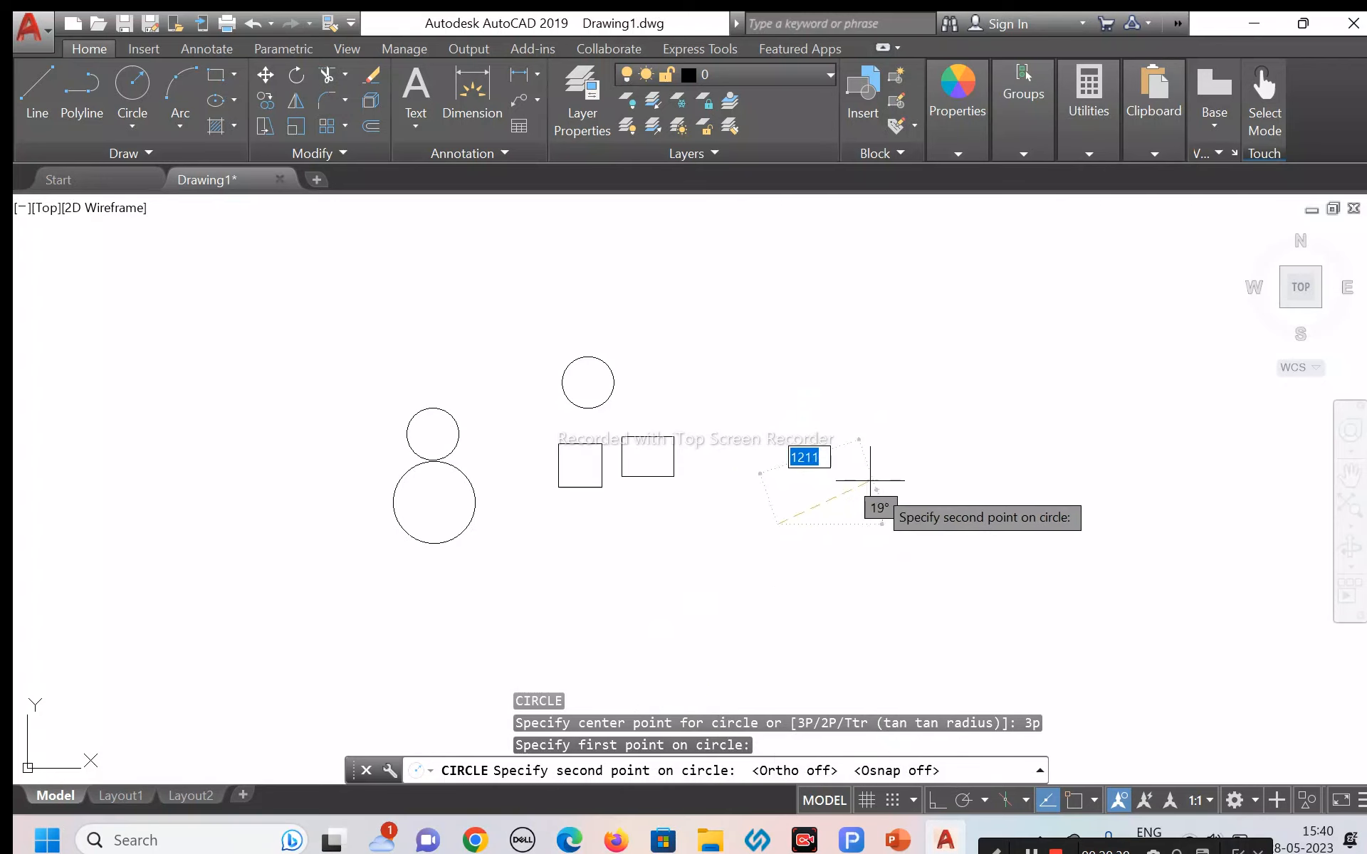
left_click(803, 464)
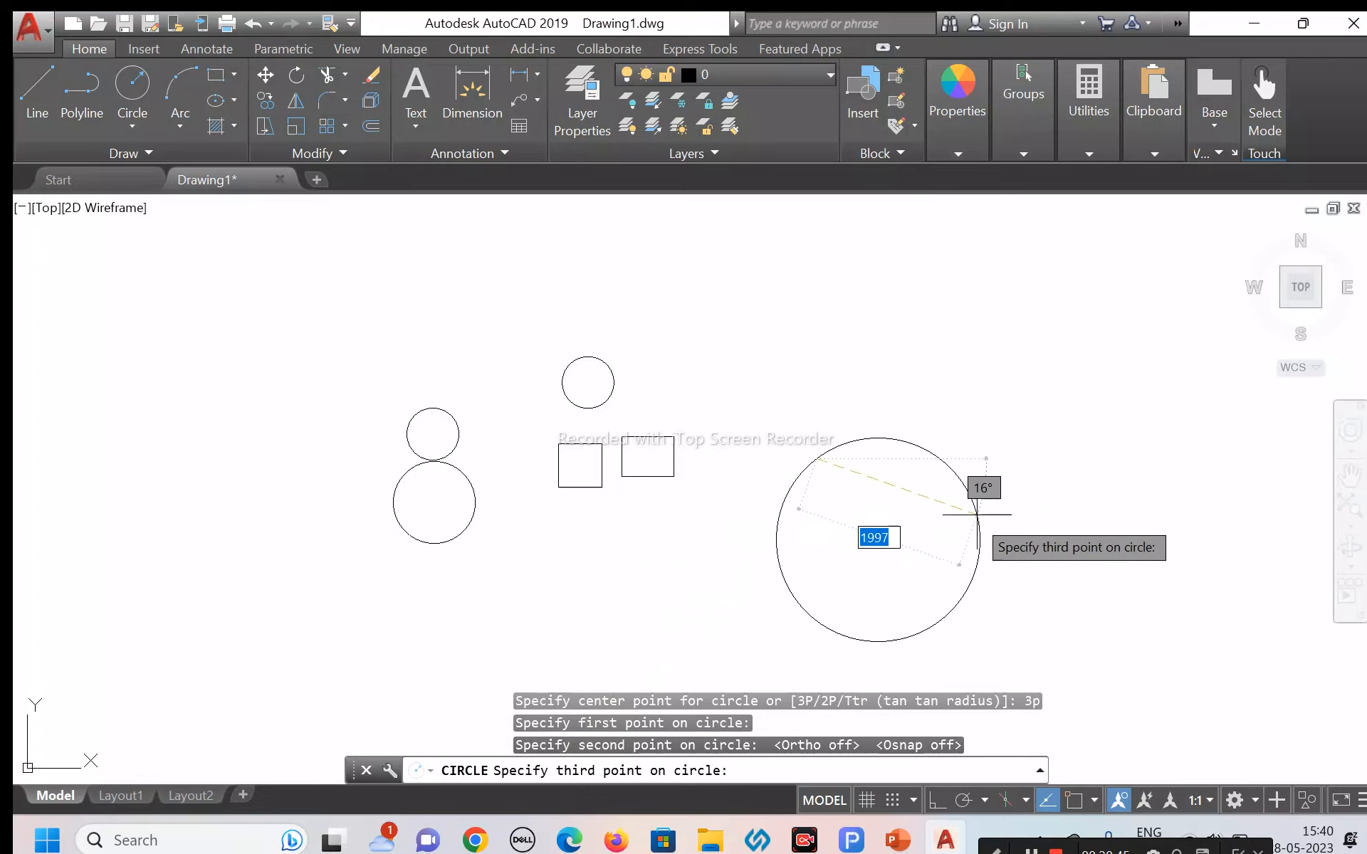
left_click(911, 584)
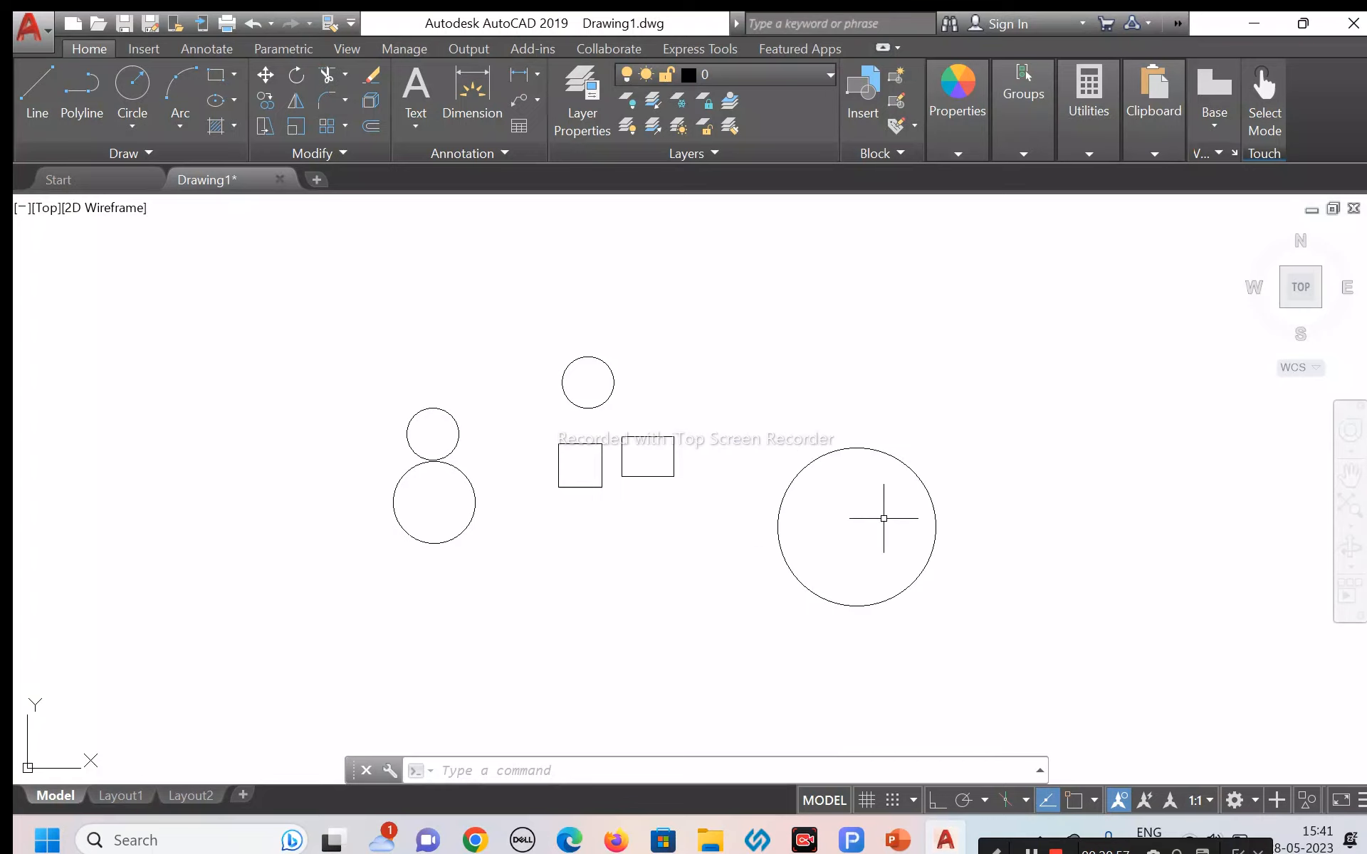
Step: Draw a circle above the large three-point circle using the 2P option, with its diameter endpoints 600 mm apart
type("c")
key("Return")
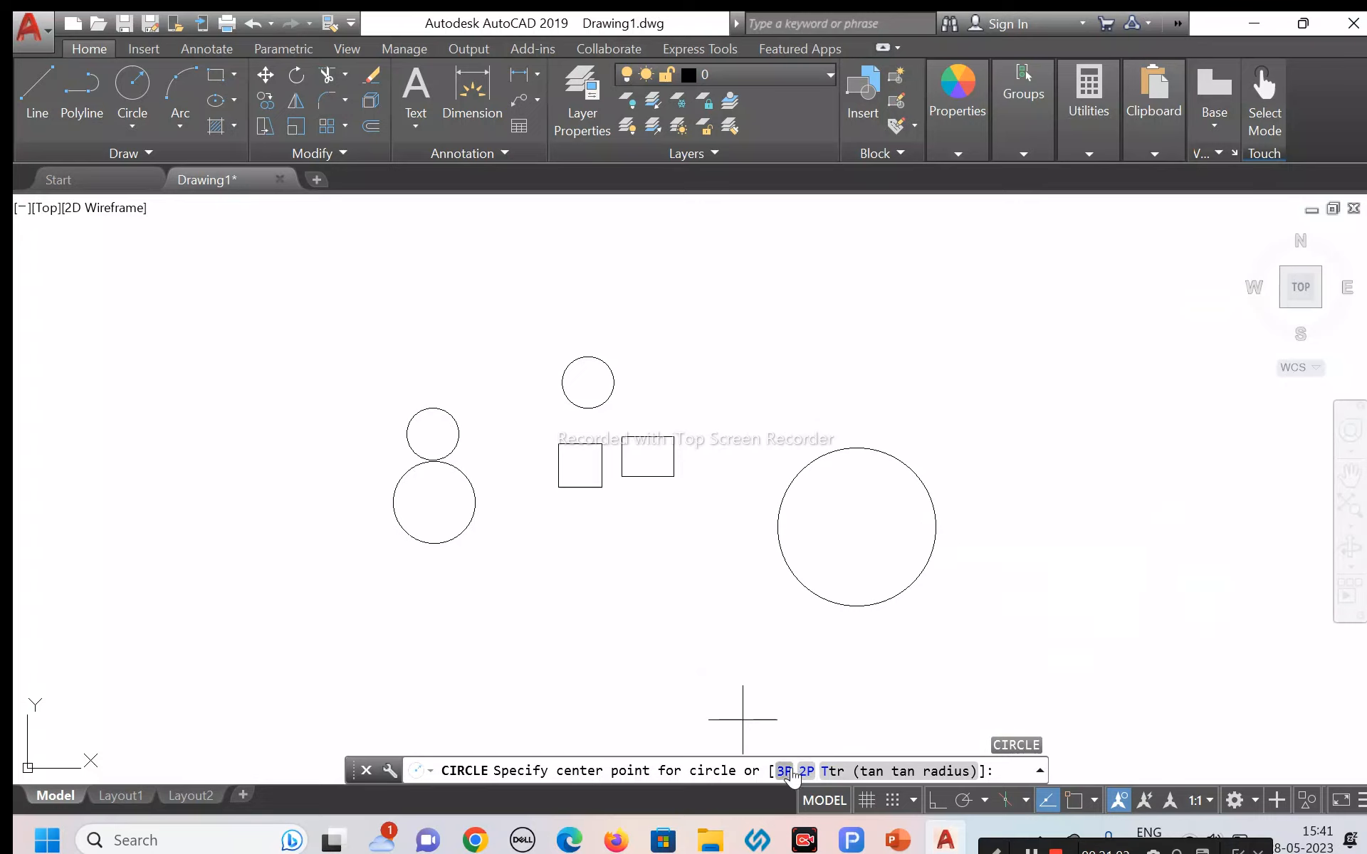
key("Return")
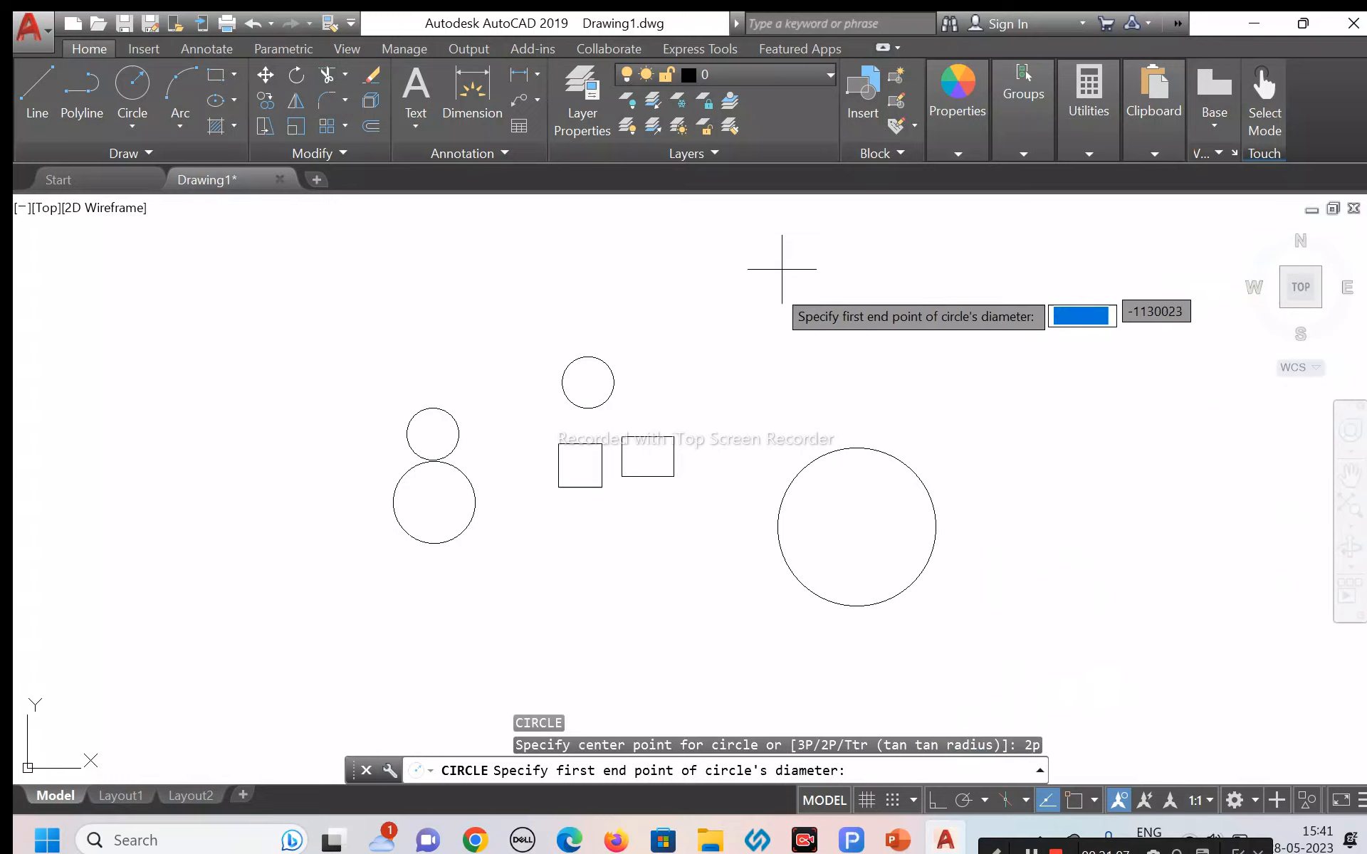
left_click(853, 302)
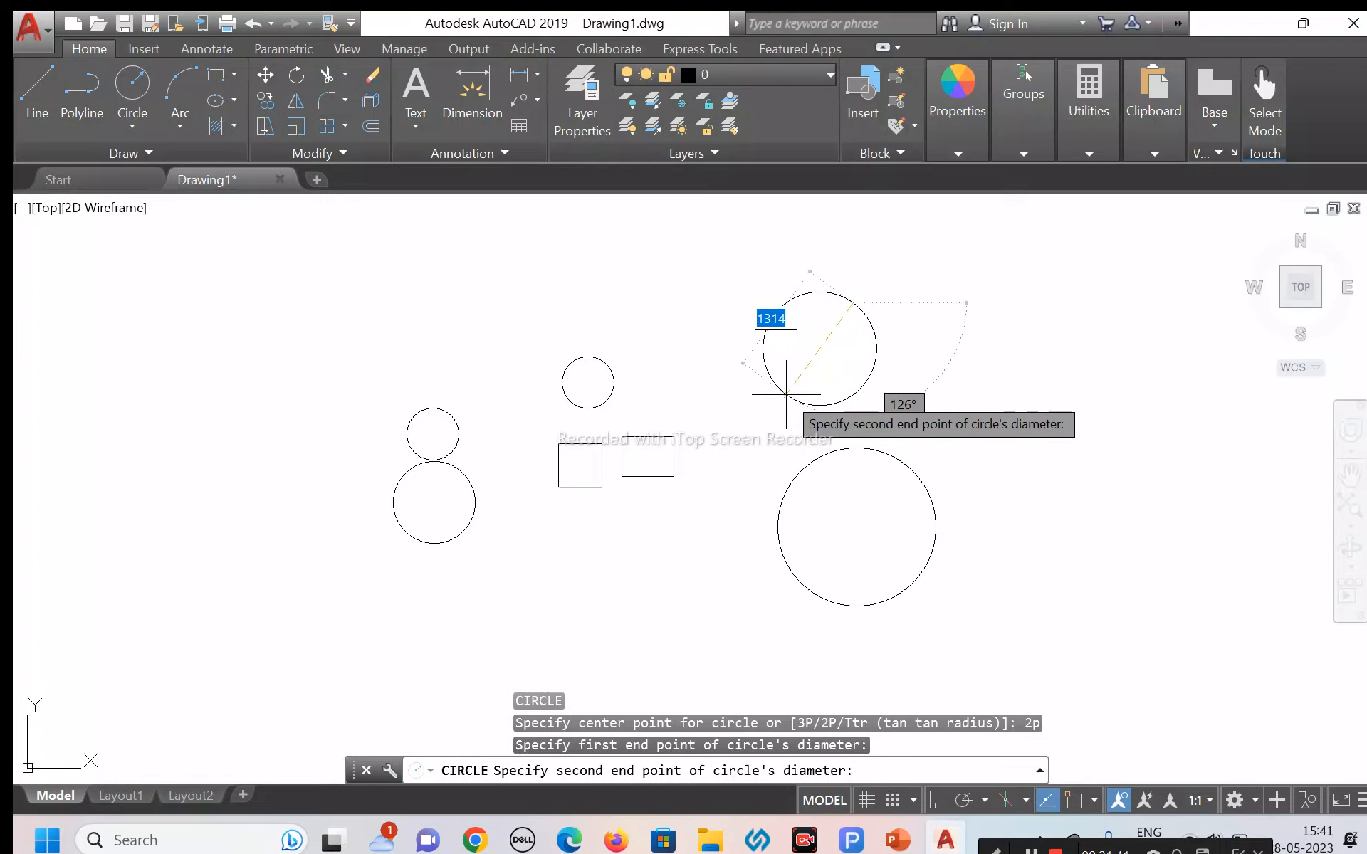
type("600")
key("Return")
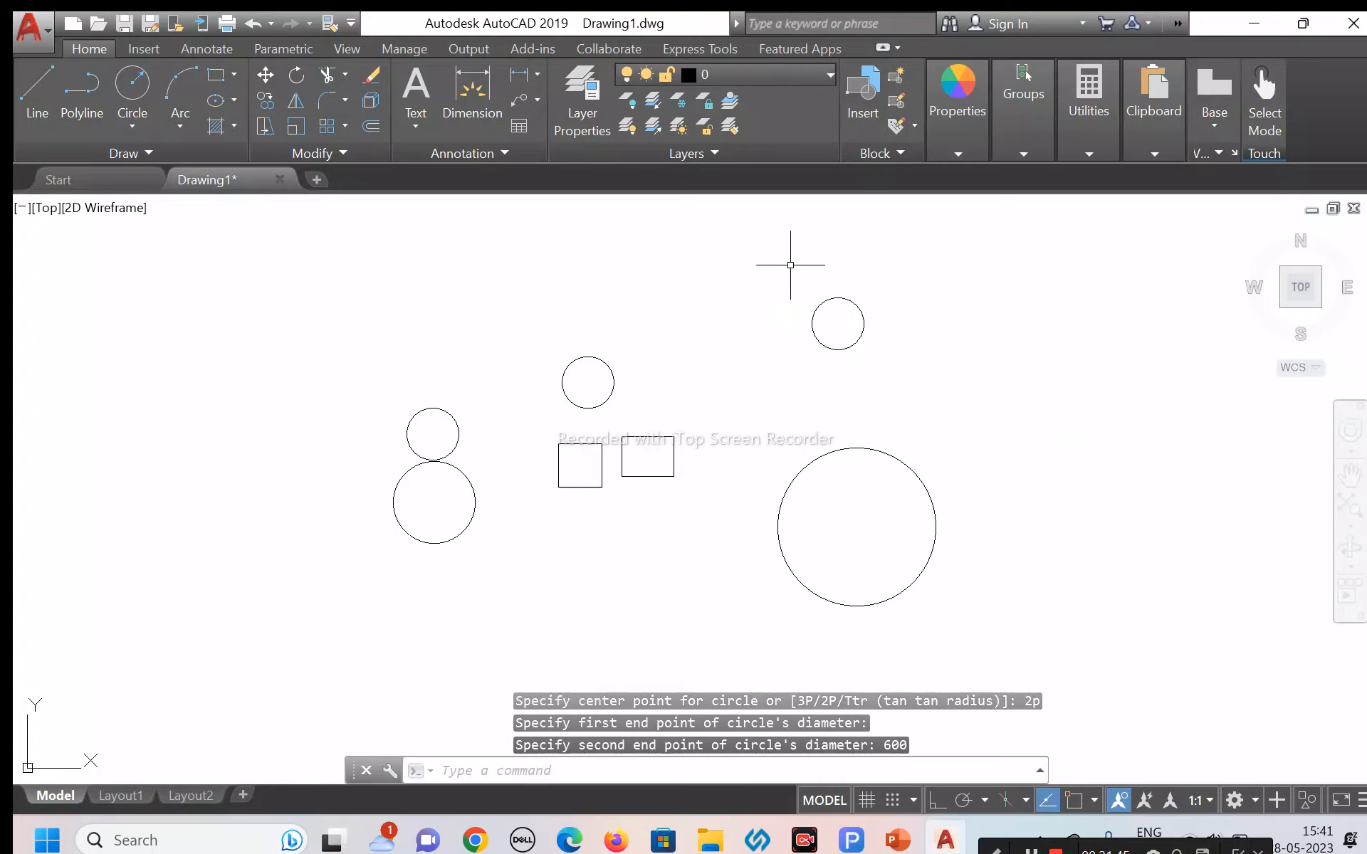
scroll(849, 347, "up", 2)
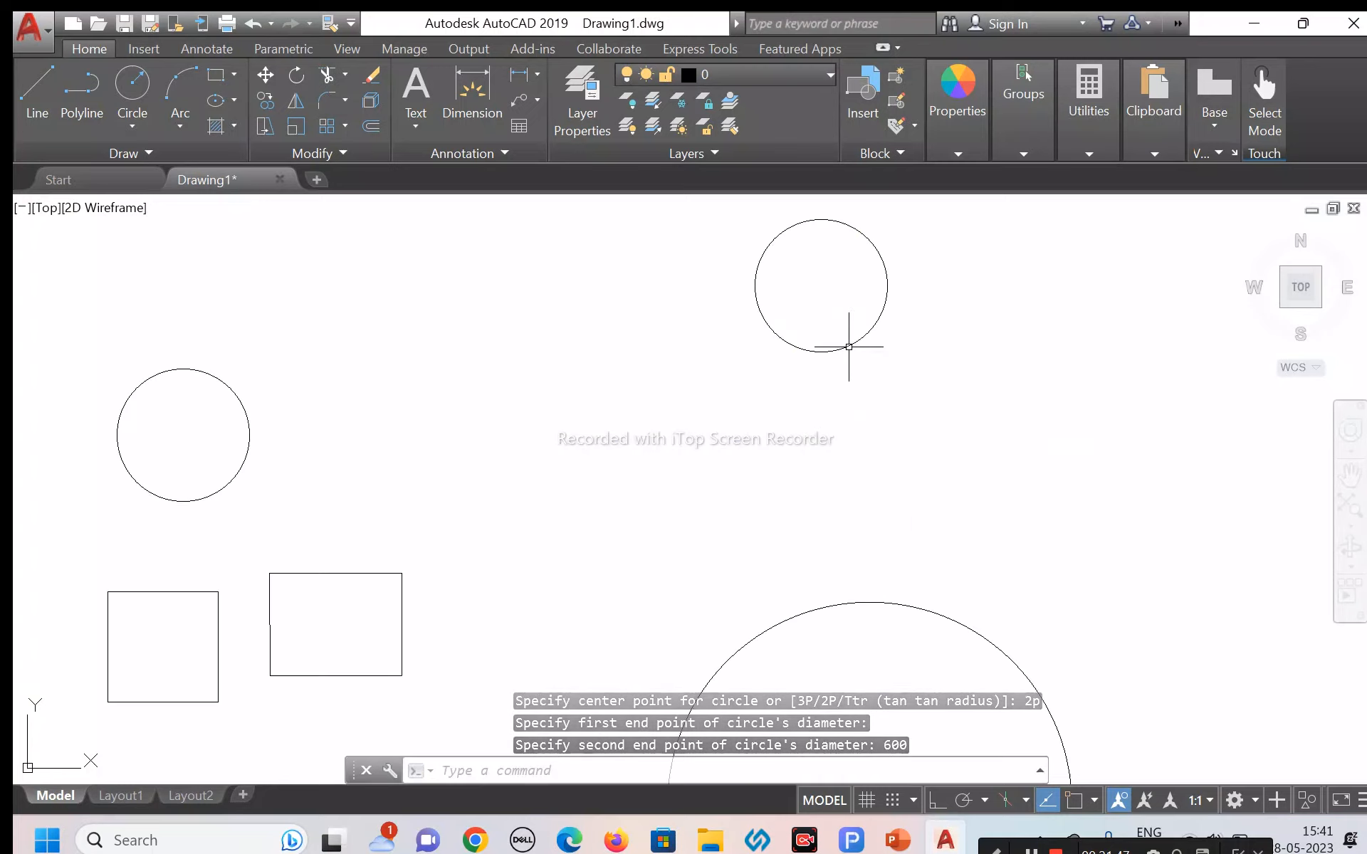
scroll(855, 345, "down", 1)
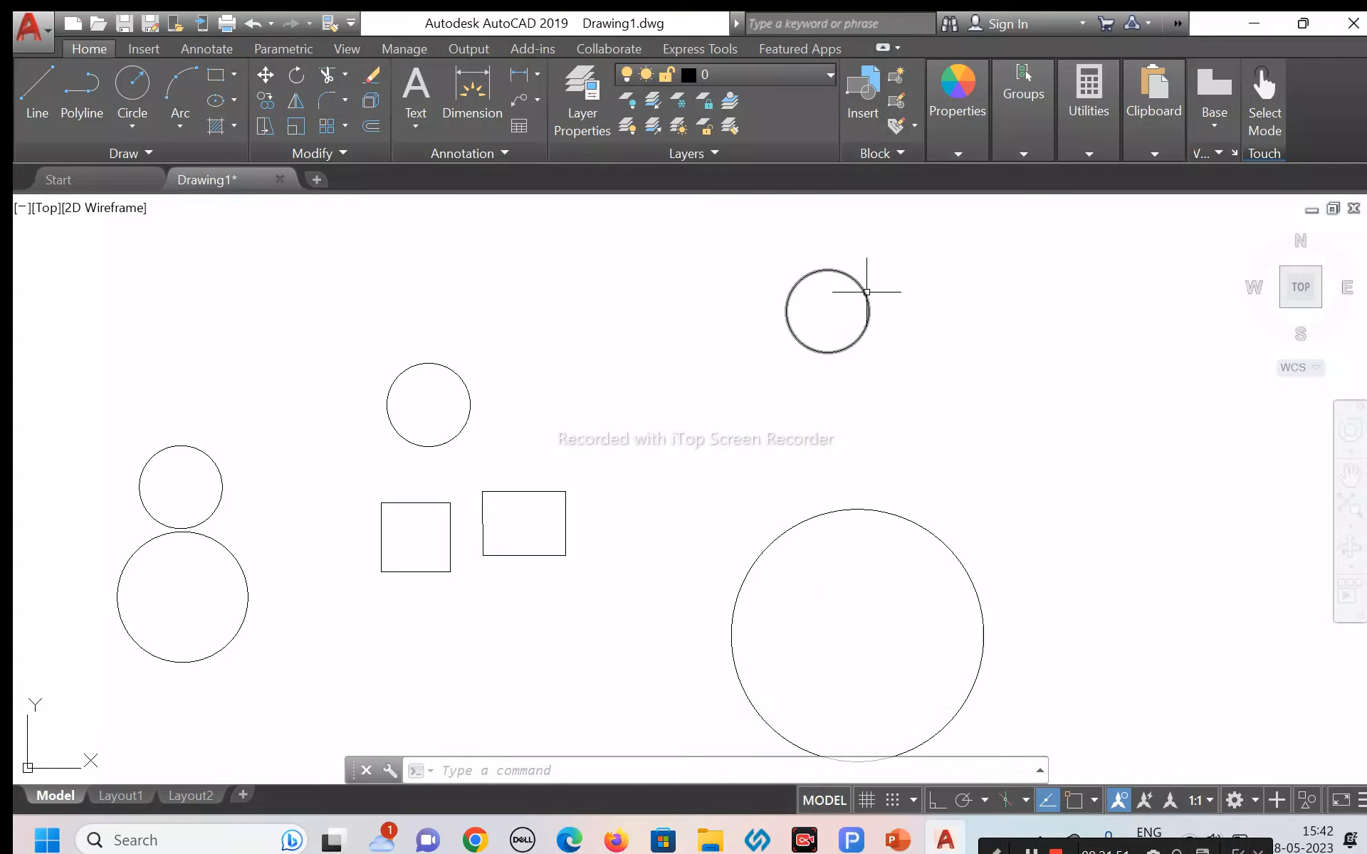
scroll(868, 291, "down", 2)
scroll(899, 750, "down", 2)
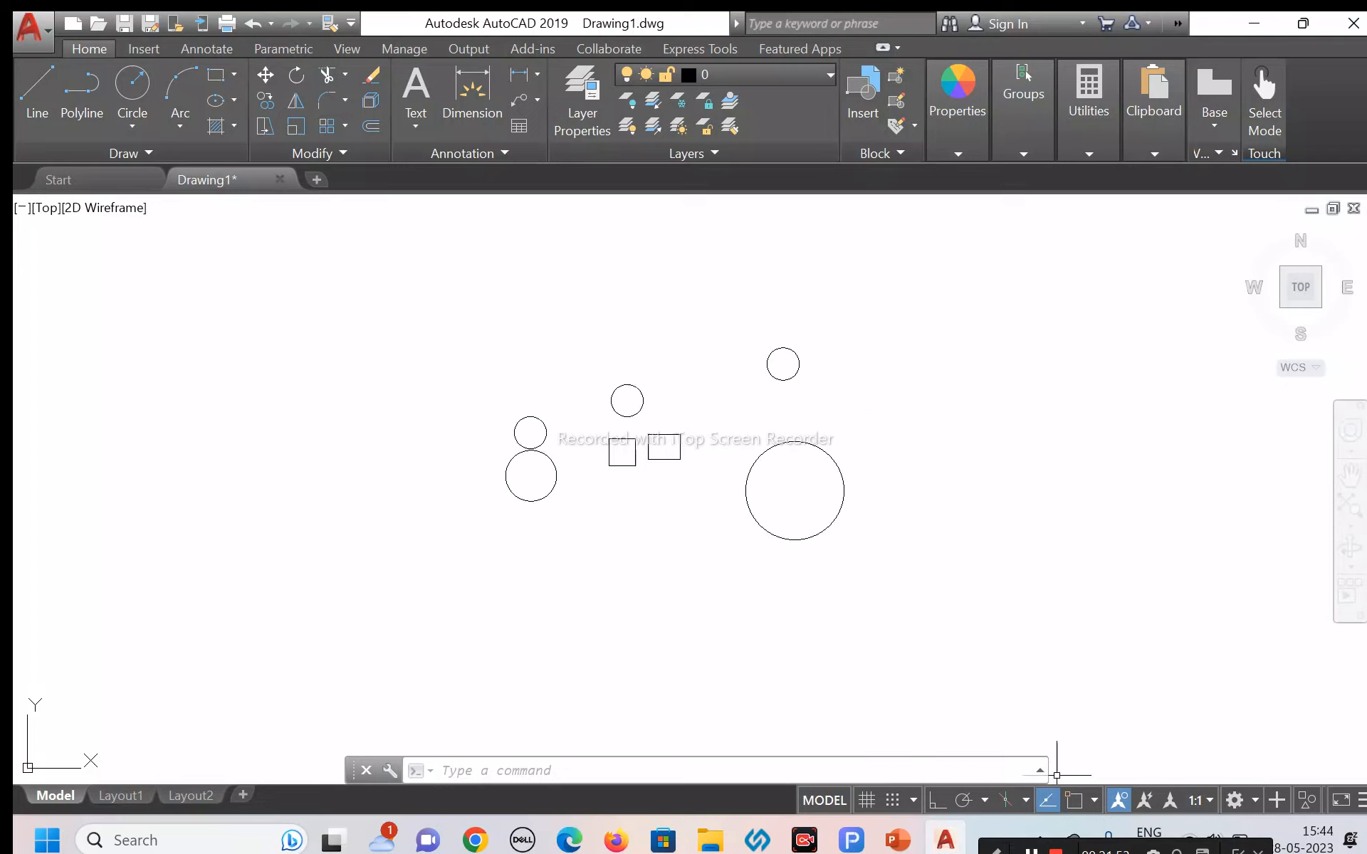
Step: Draw a long freehand rectangle of about 9496 by 1418 mm in the empty area to the right of the large three-point circle
left_click(208, 73)
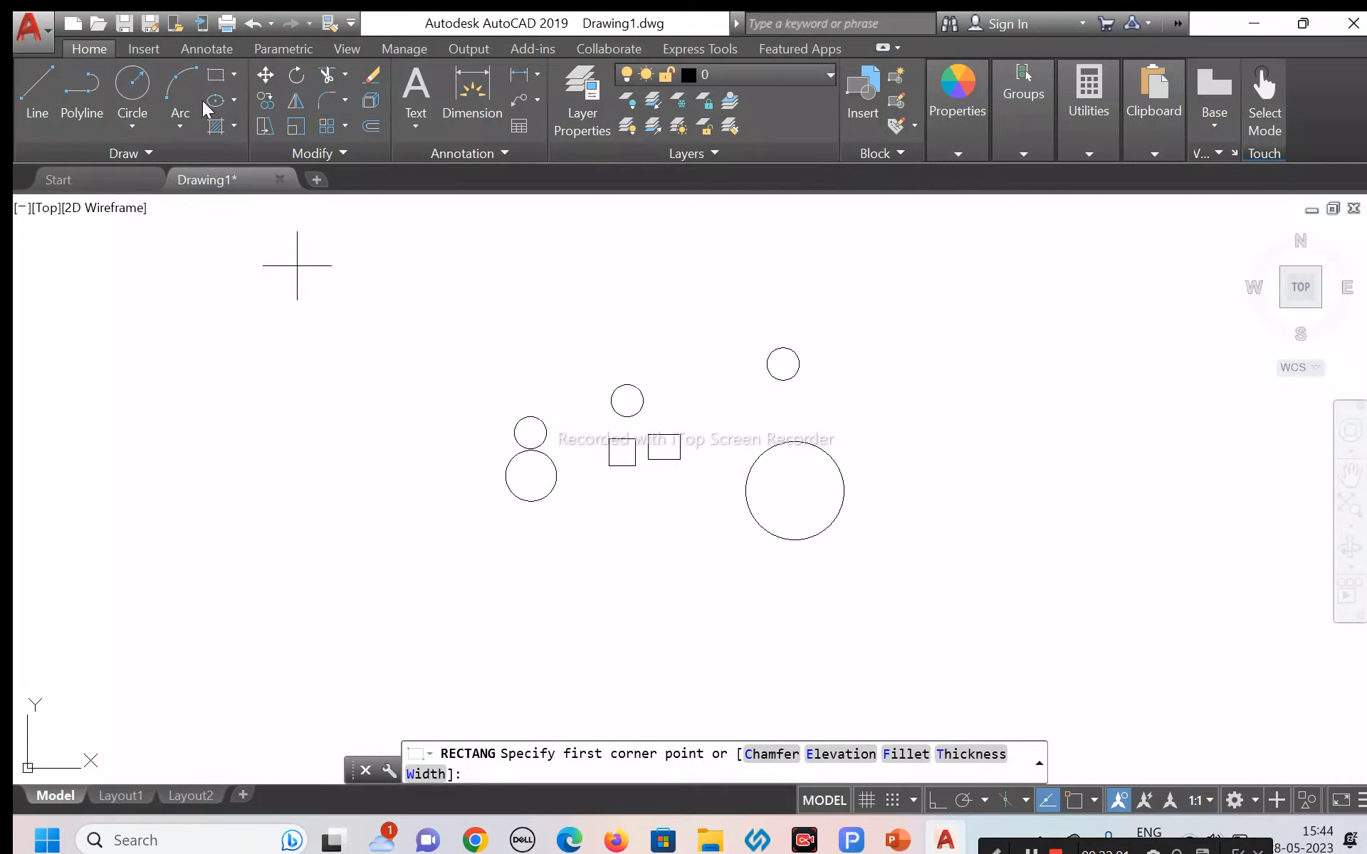
left_click(236, 74)
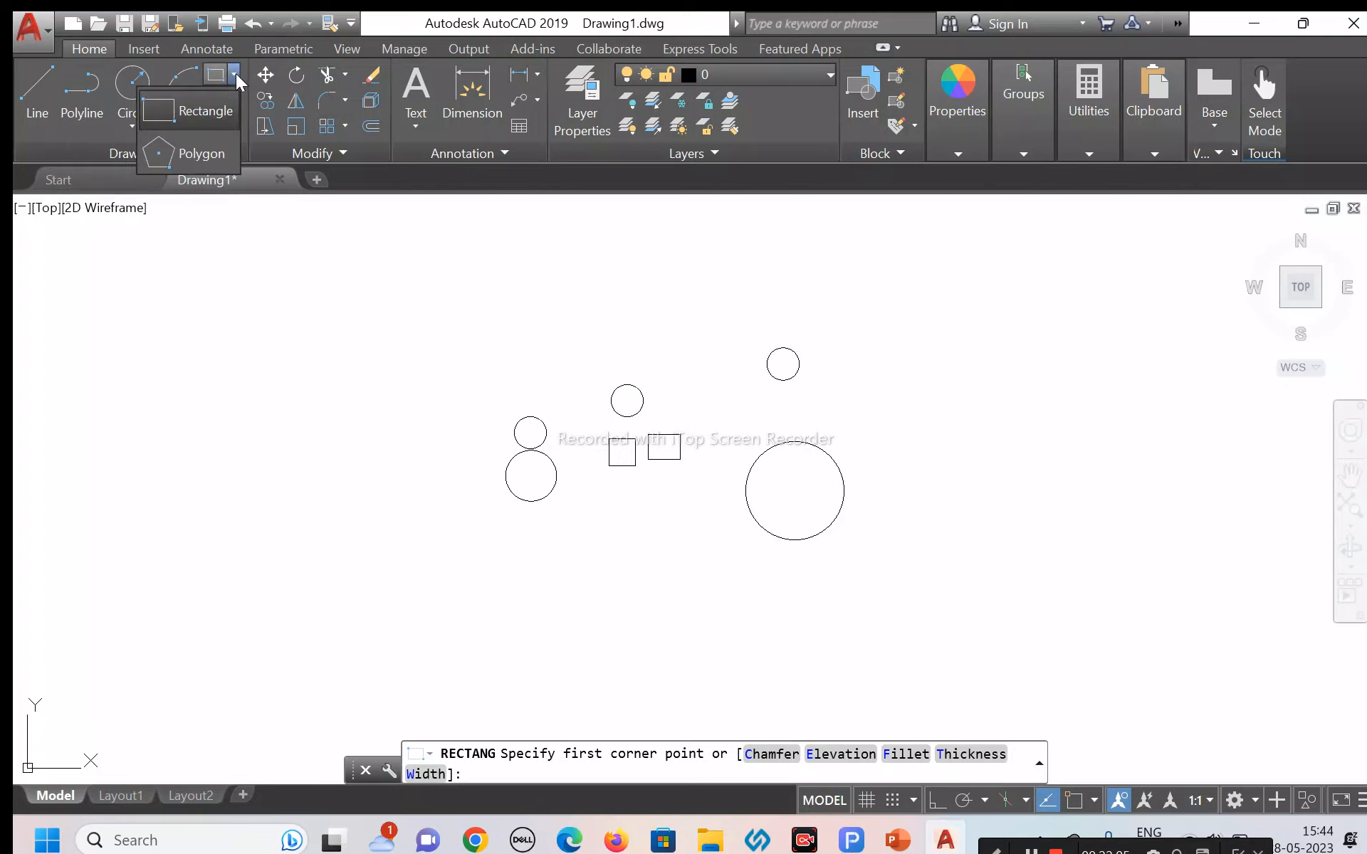
left_click(210, 109)
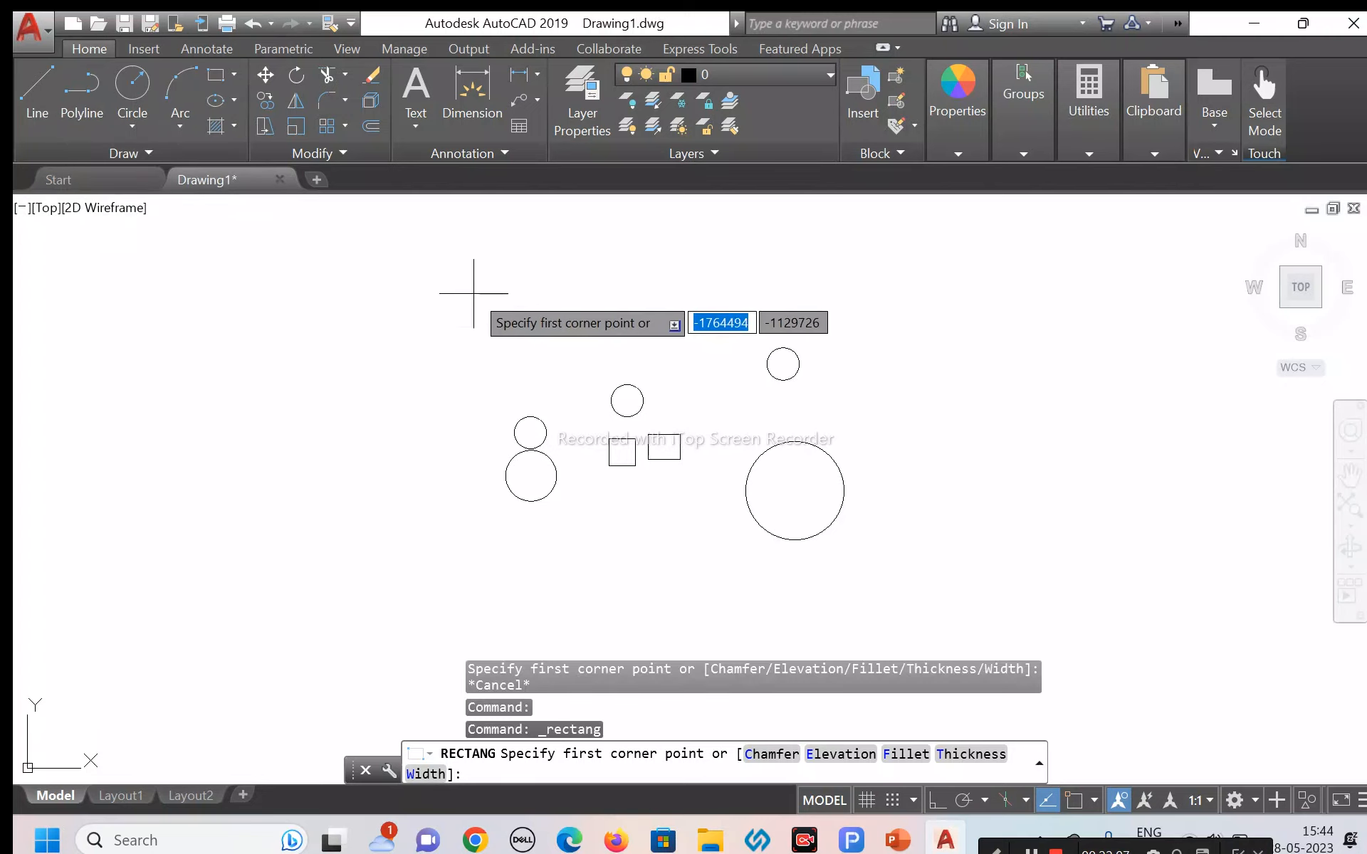
scroll(472, 299, "down", 4)
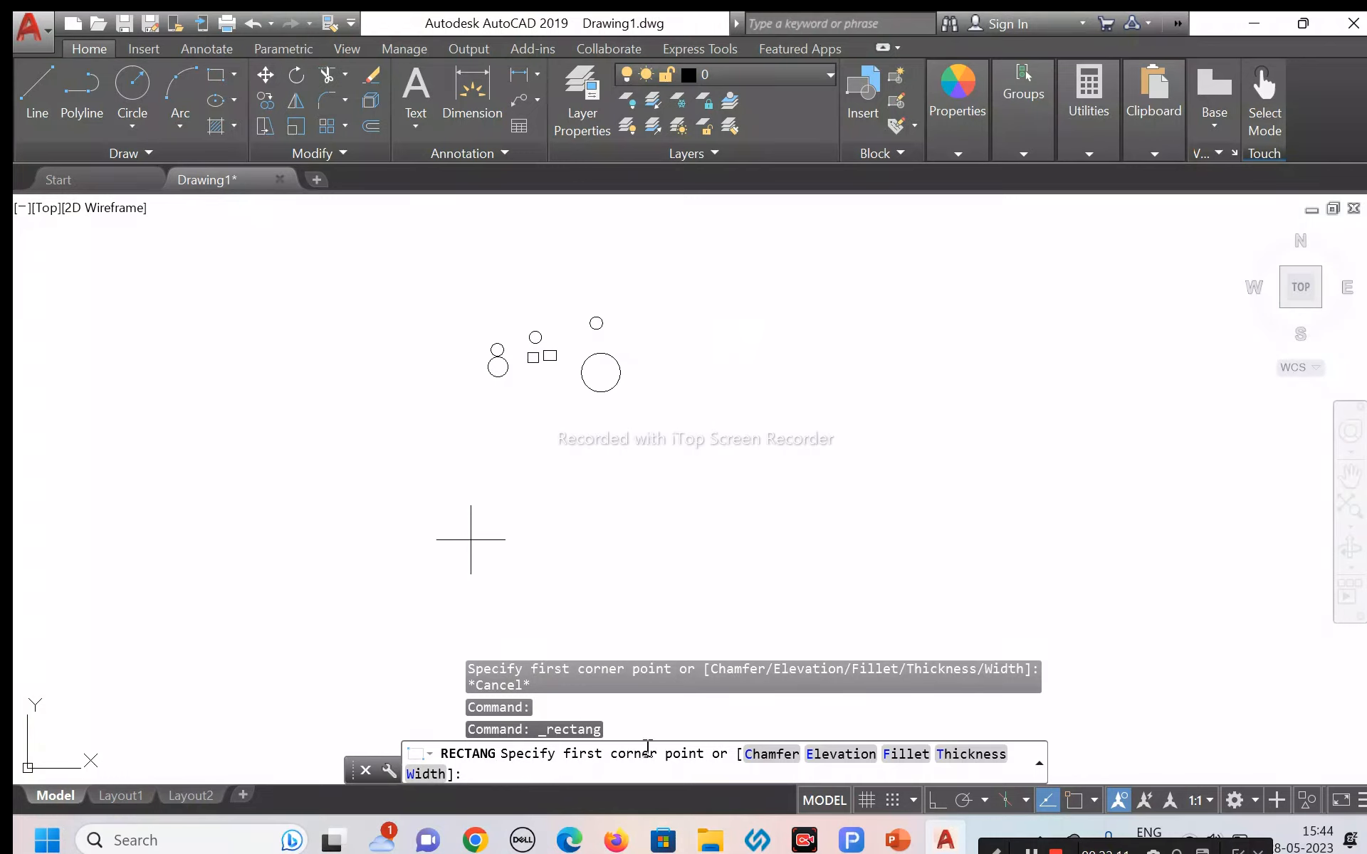
left_click(724, 418)
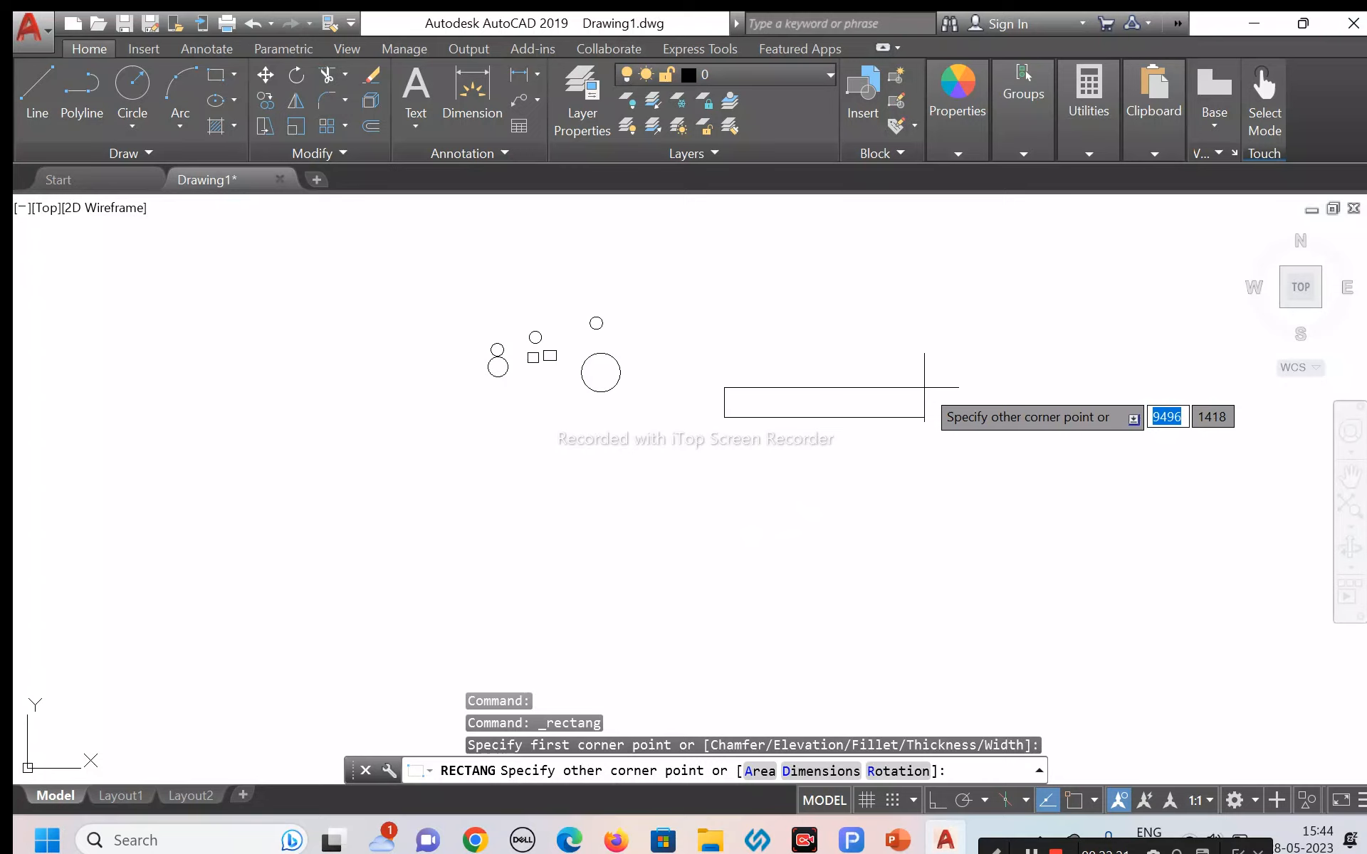
left_click(925, 387)
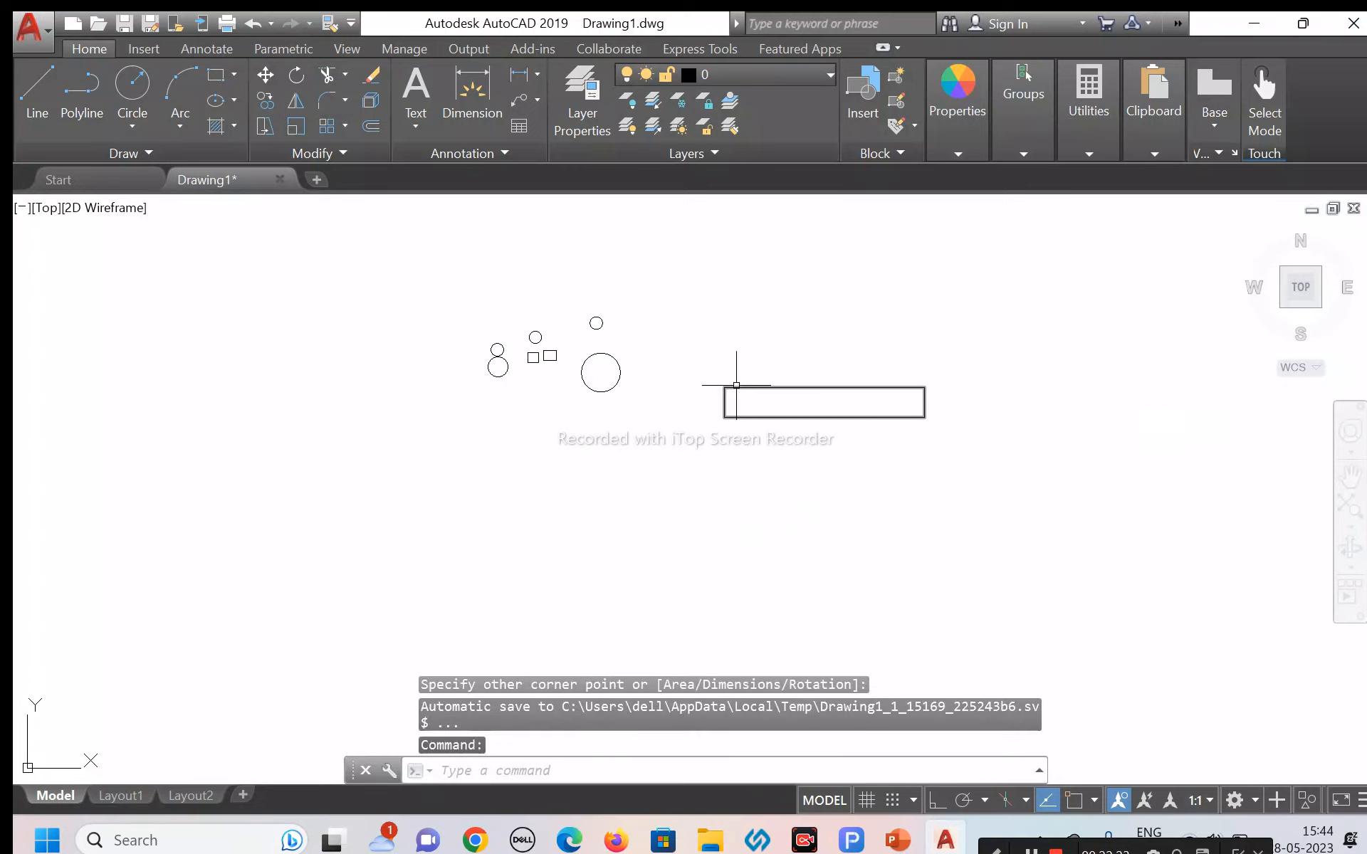
key("Escape")
key("Escape")
key("Escape")
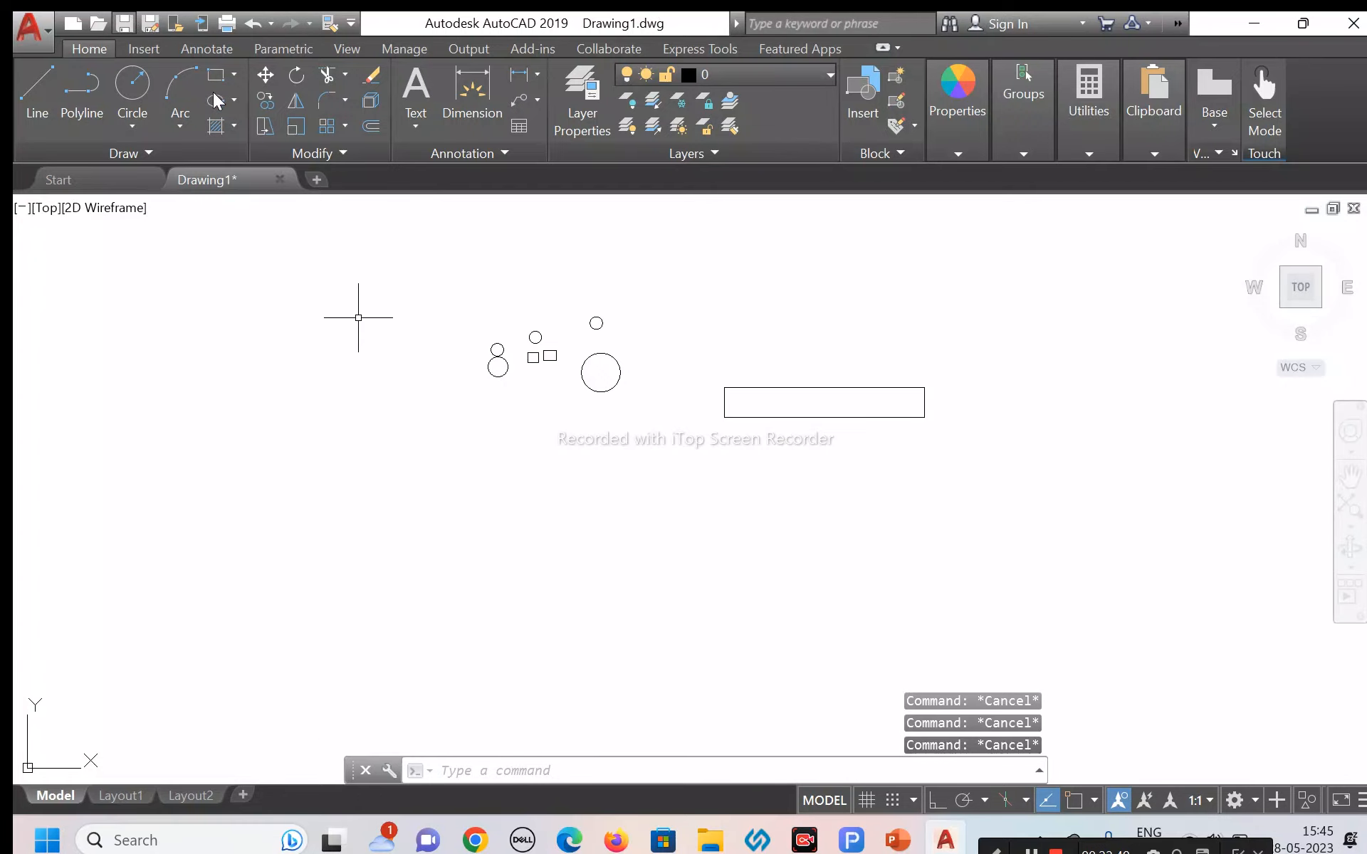
Step: Draw an eight-sided polygon below the existing shapes, inscribed in a circle with a 300 mm radius
left_click(233, 74)
left_click(221, 117)
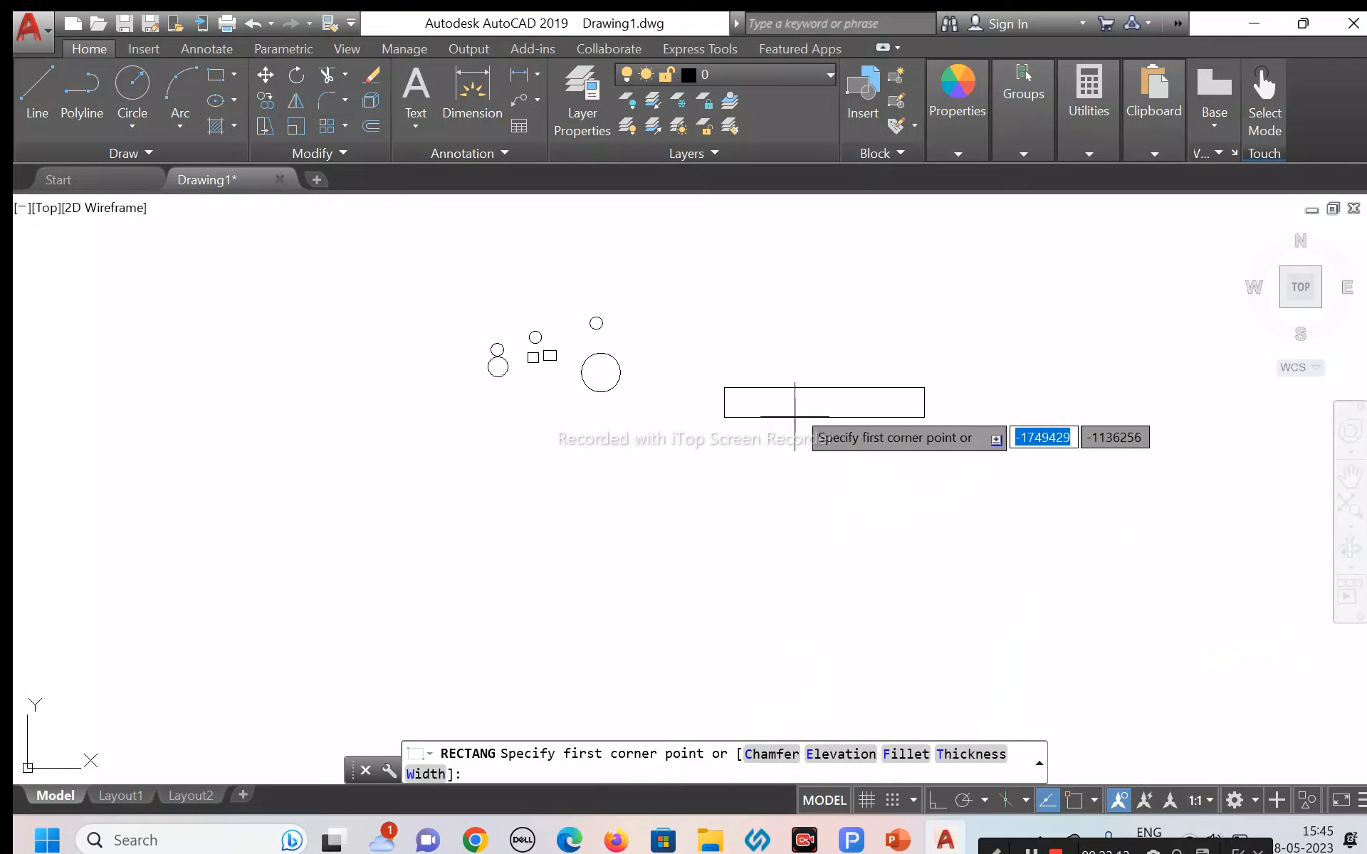
left_click(234, 74)
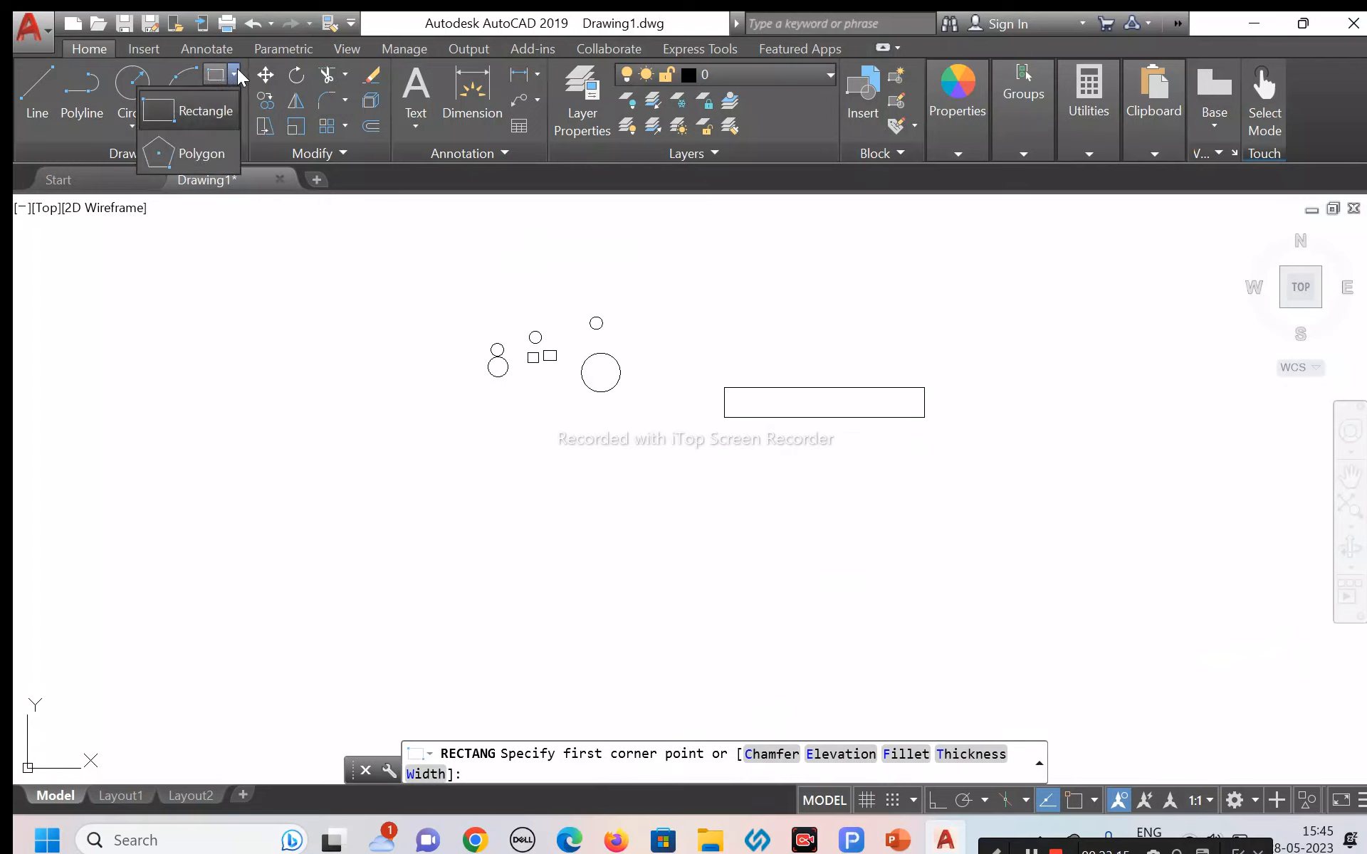
left_click(211, 162)
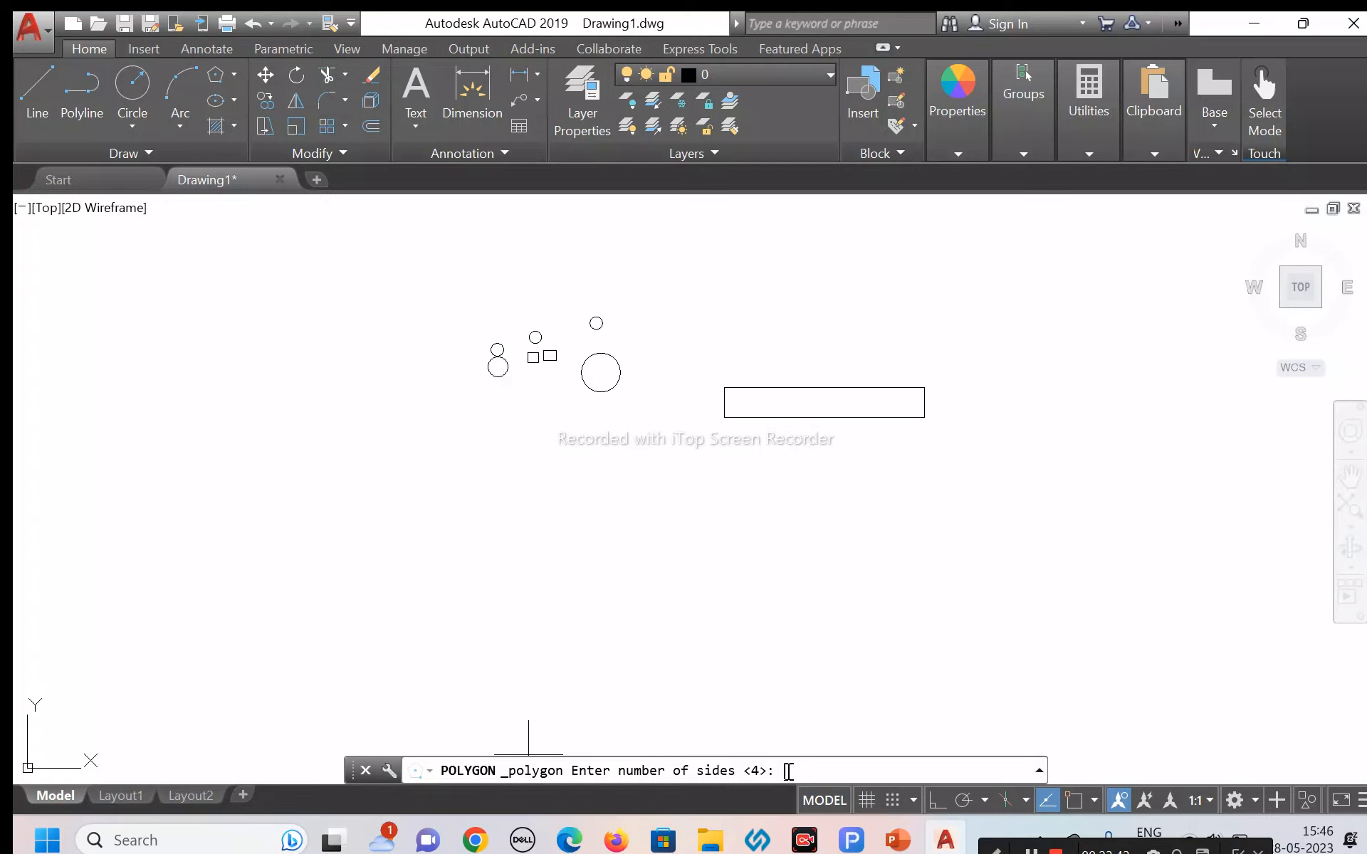
type("8")
key("Return")
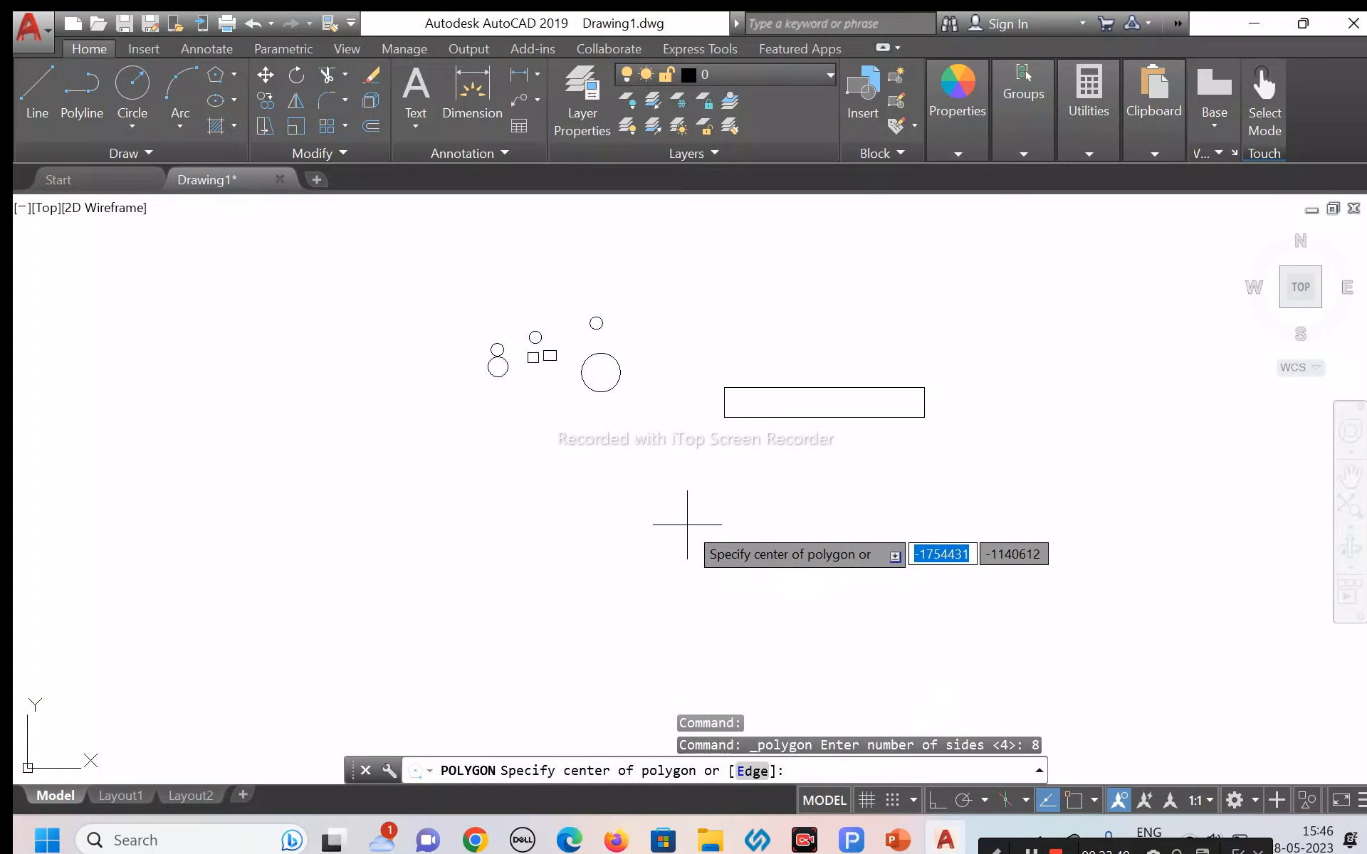
left_click(467, 540)
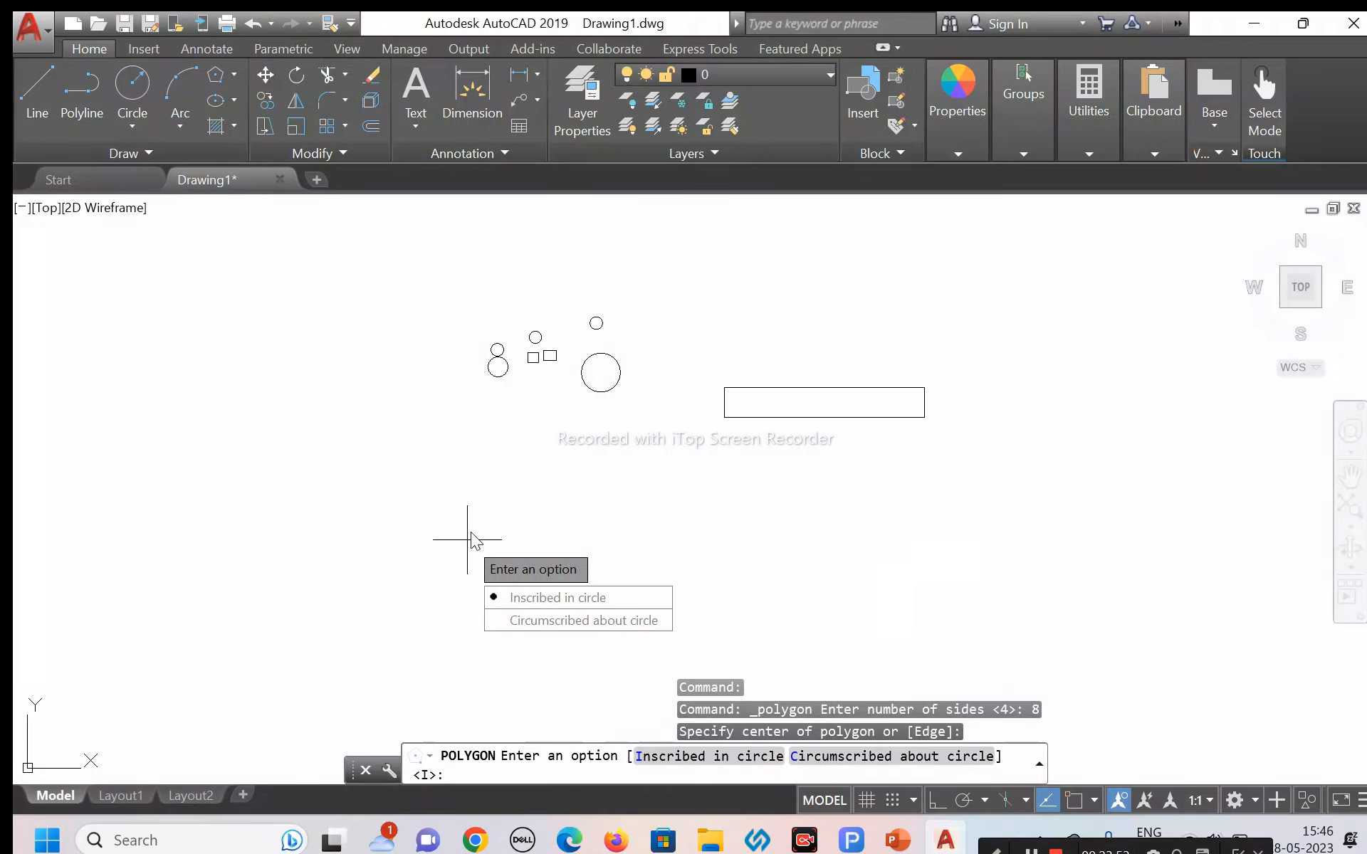
left_click(502, 595)
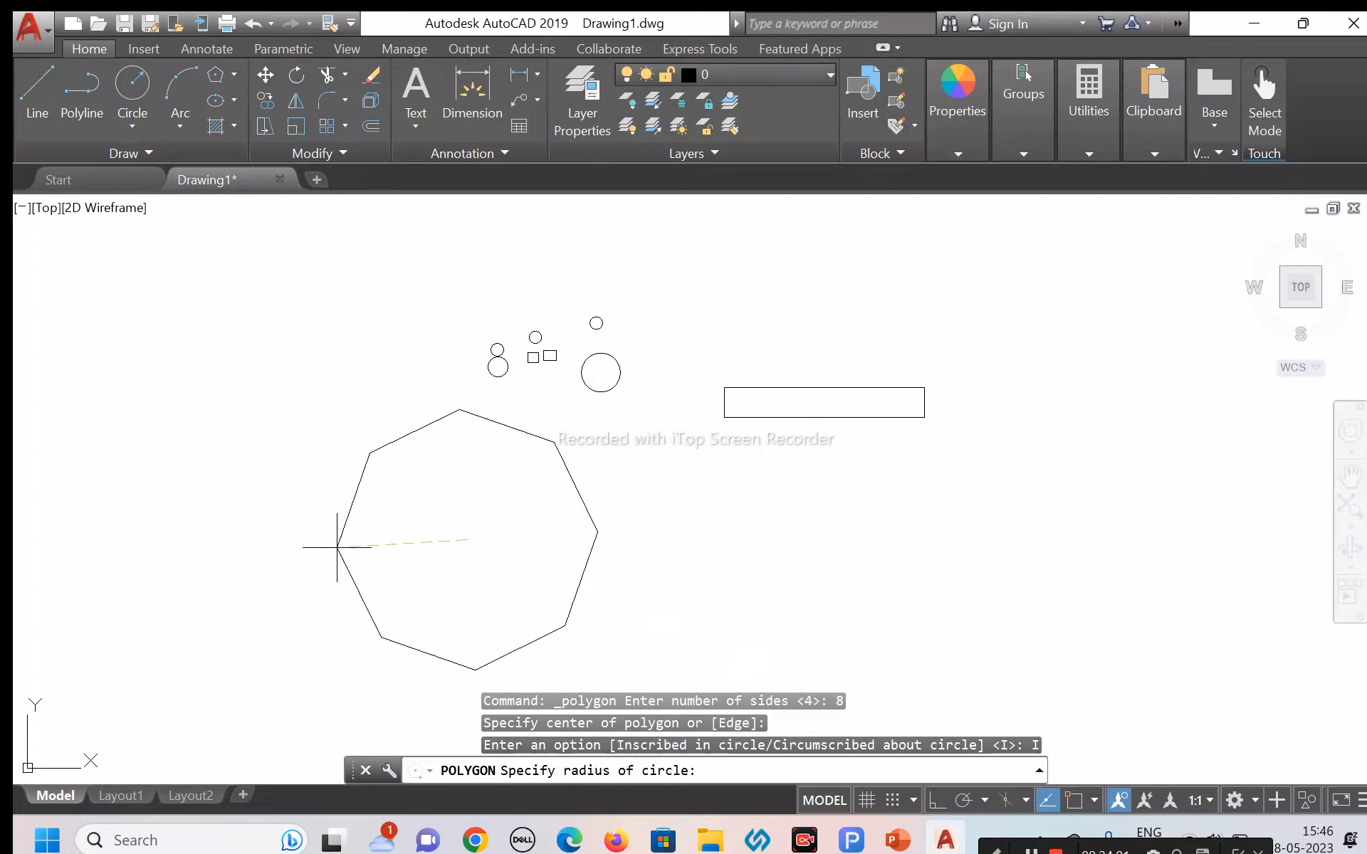
type("300")
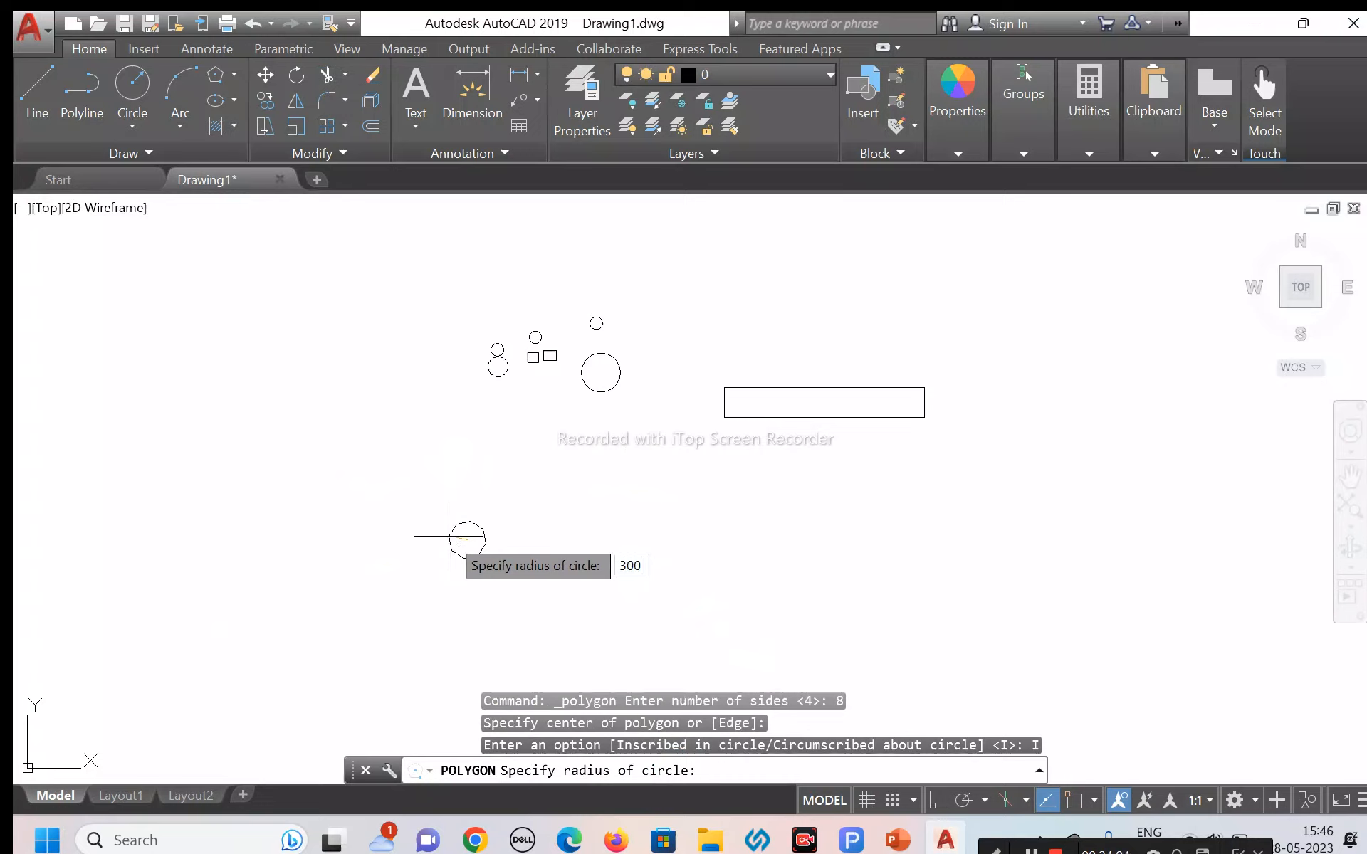
key("Return")
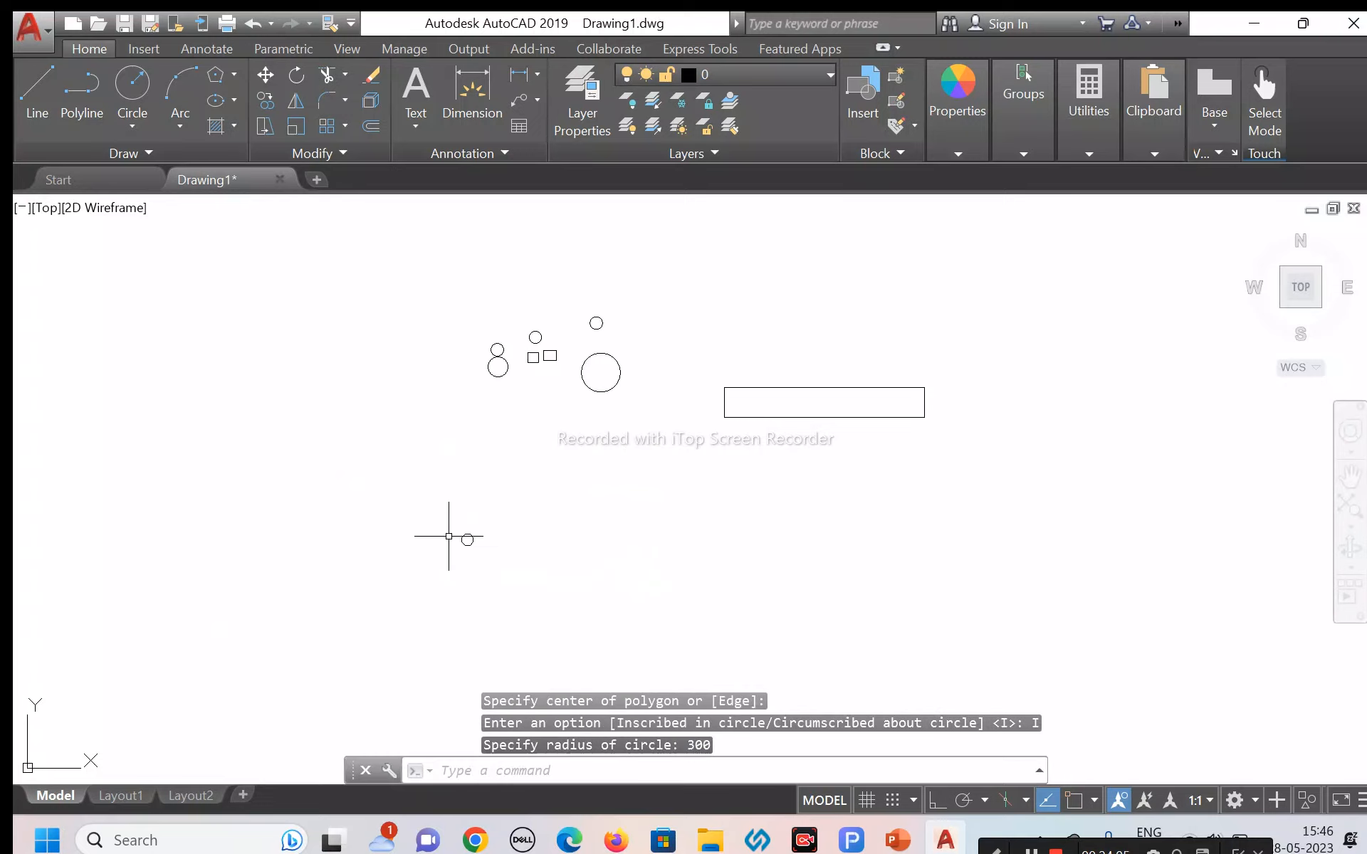
scroll(470, 549, "up", 5)
scroll(399, 424, "up", 3)
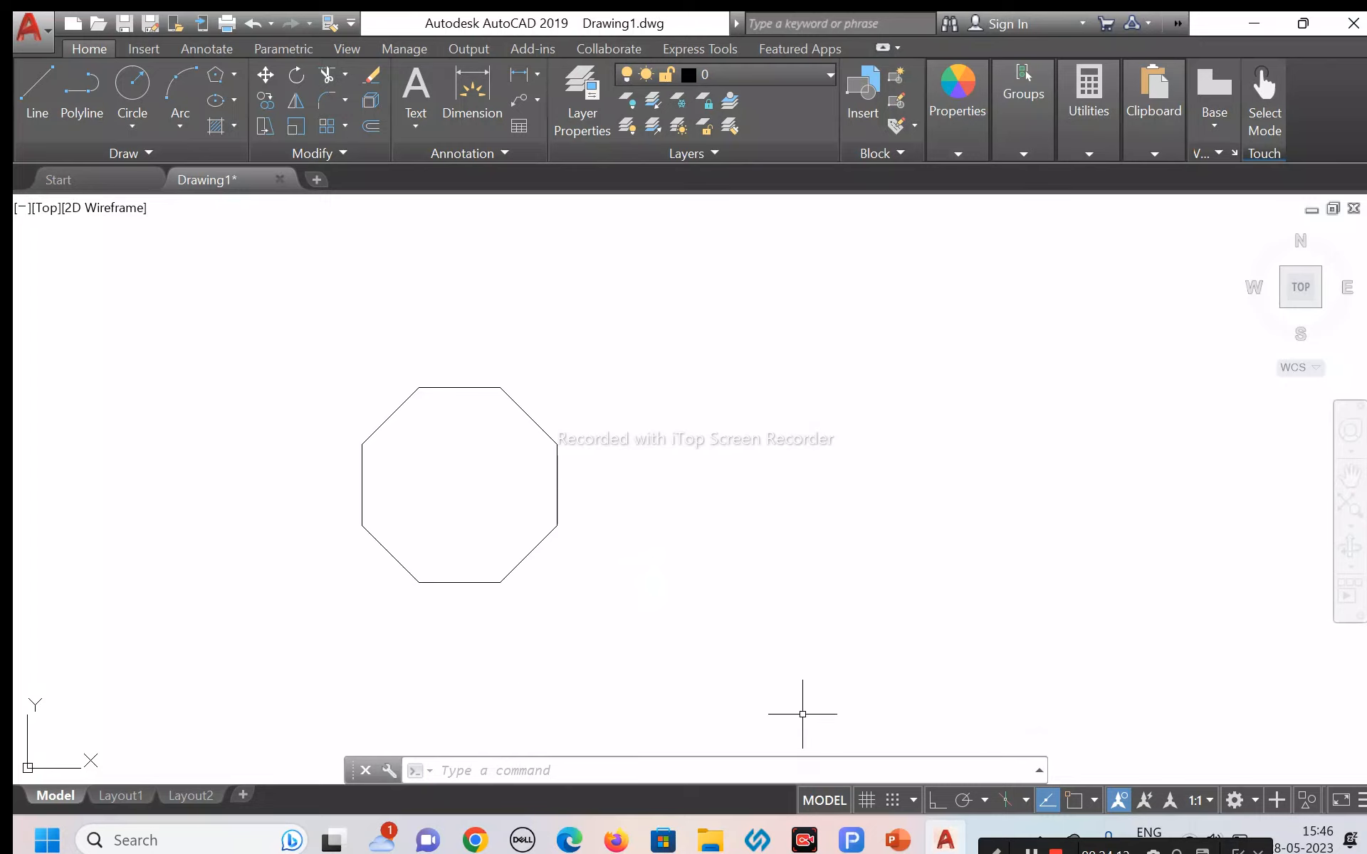
Step: Draw a five-sided polygon to the right of the octagon using the Edge option with two freely picked edge endpoints
left_click(230, 76)
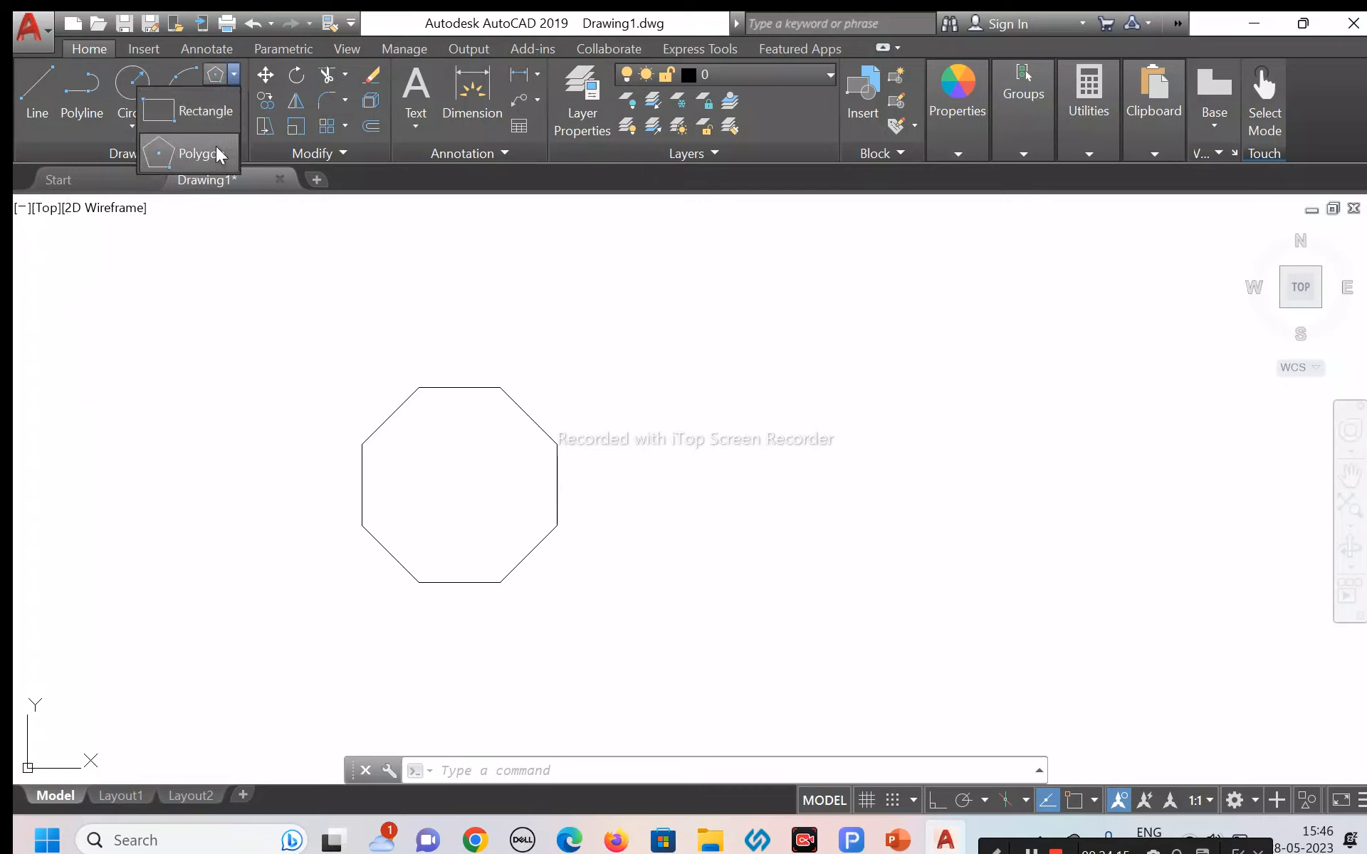
left_click(216, 151)
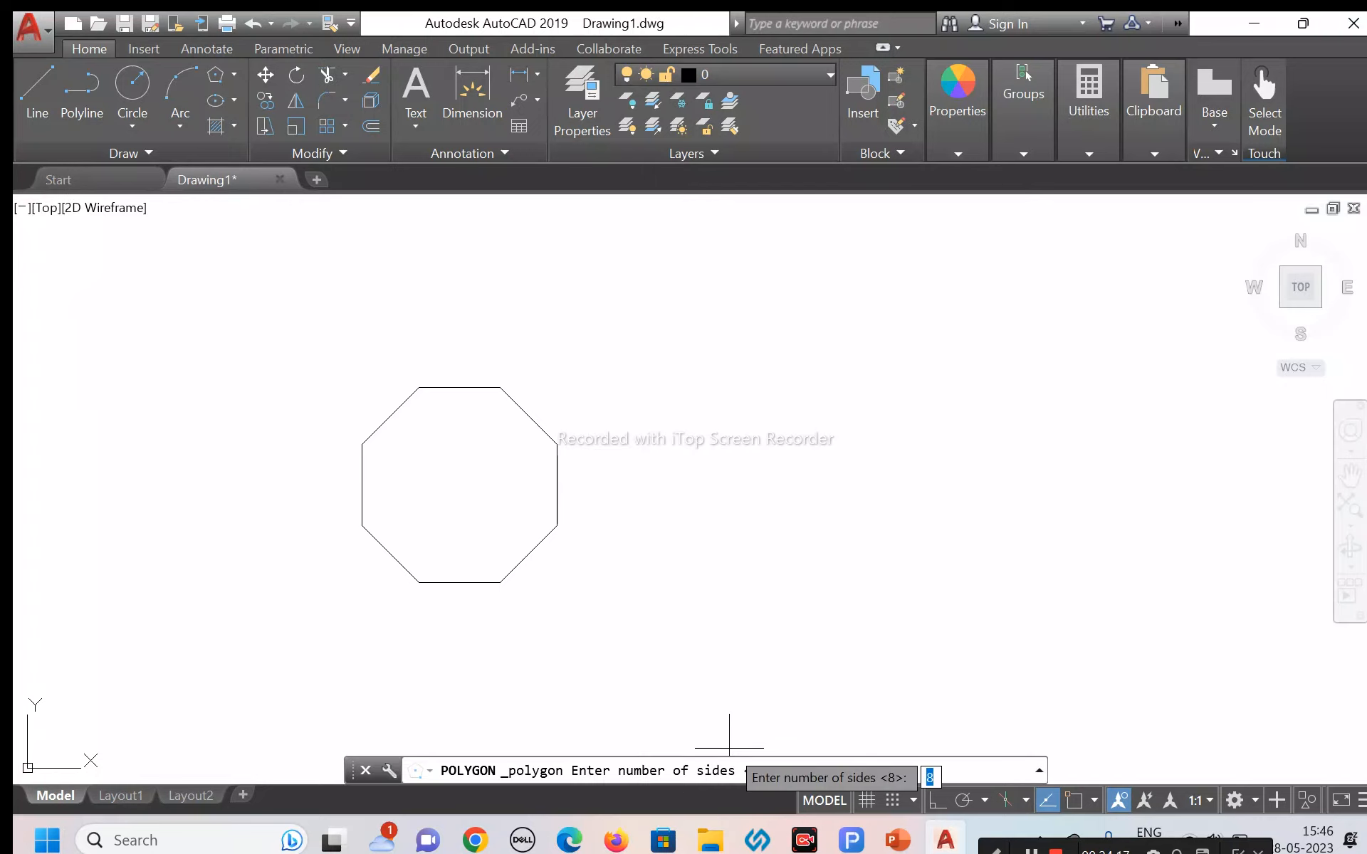
type("5")
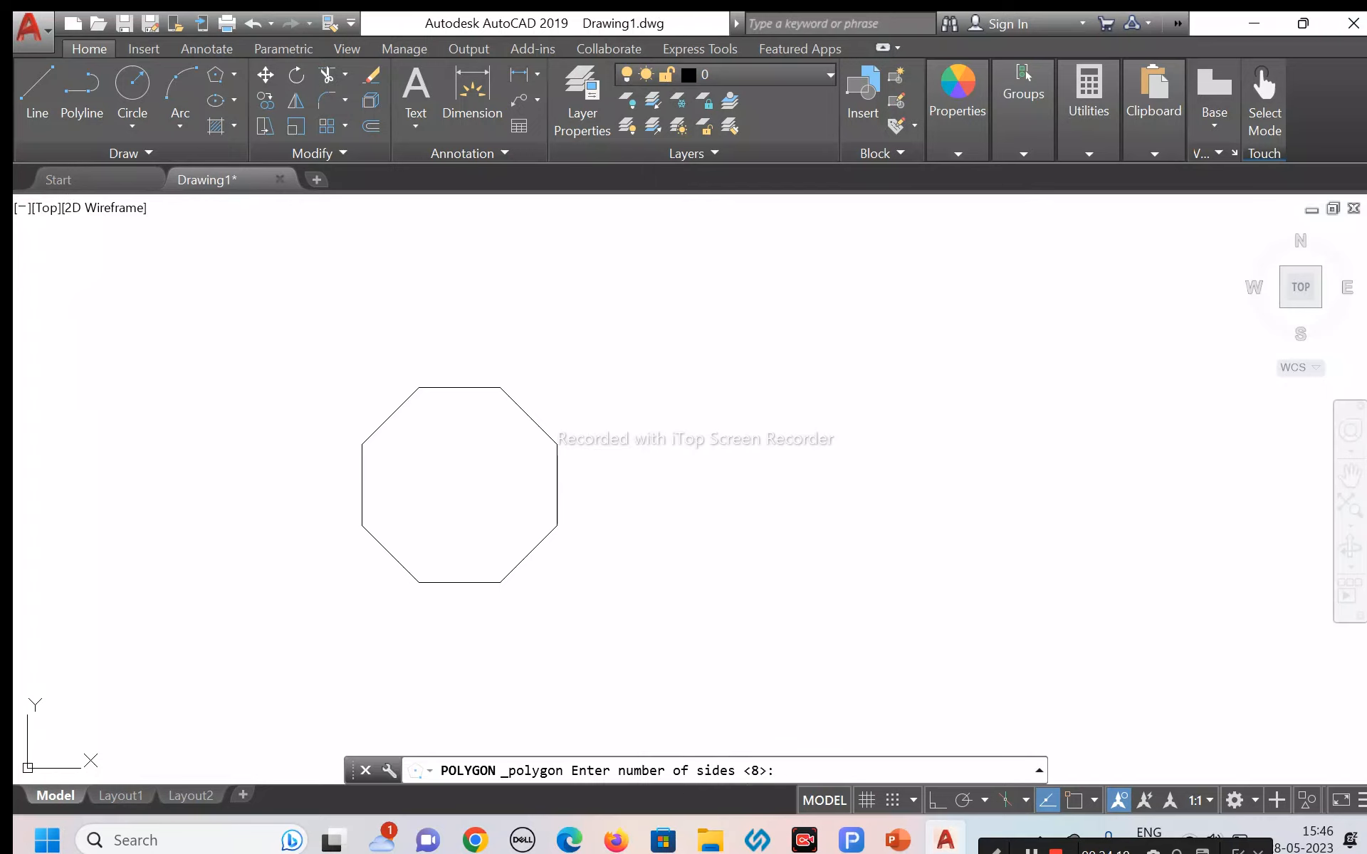
key("Return")
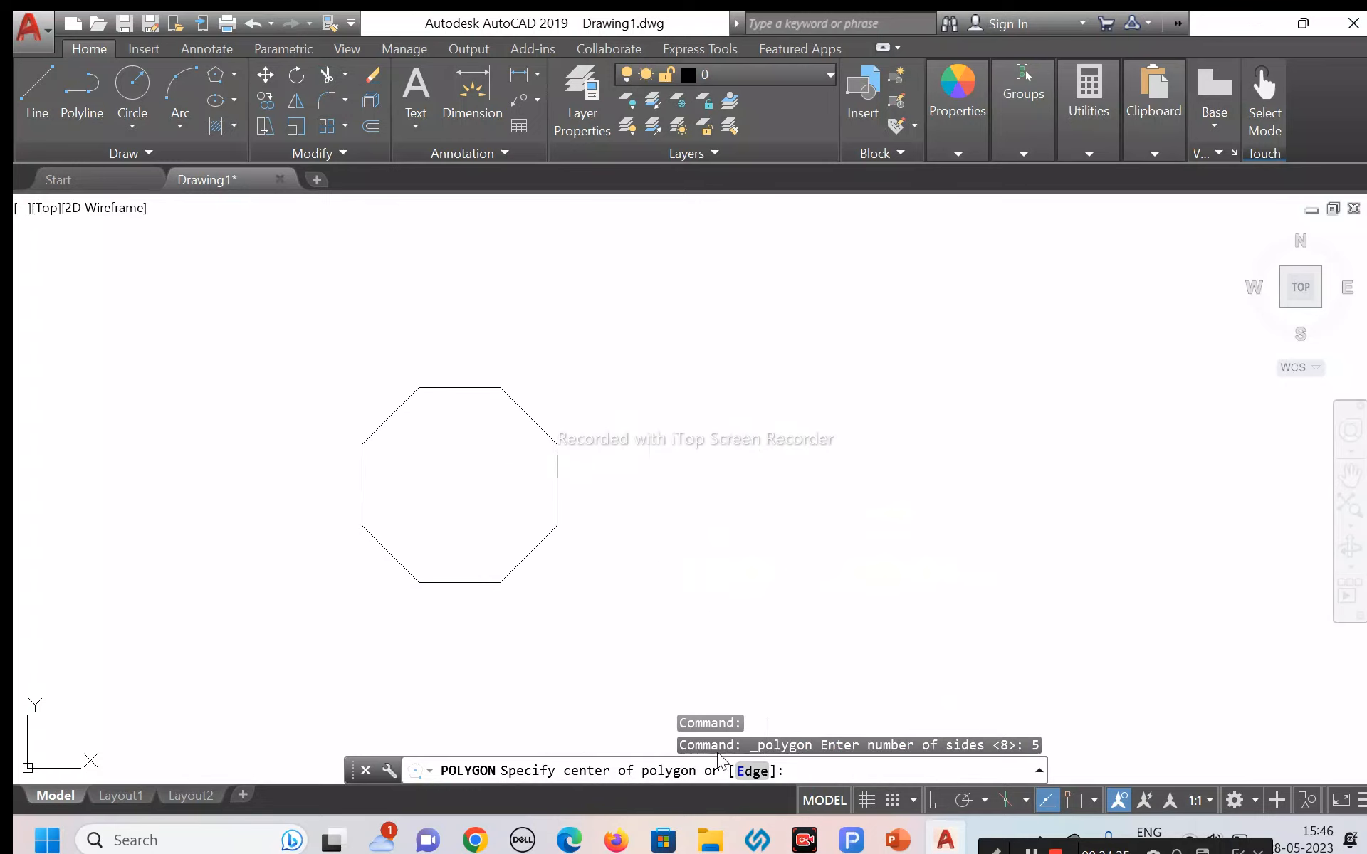
type("e")
key("Return")
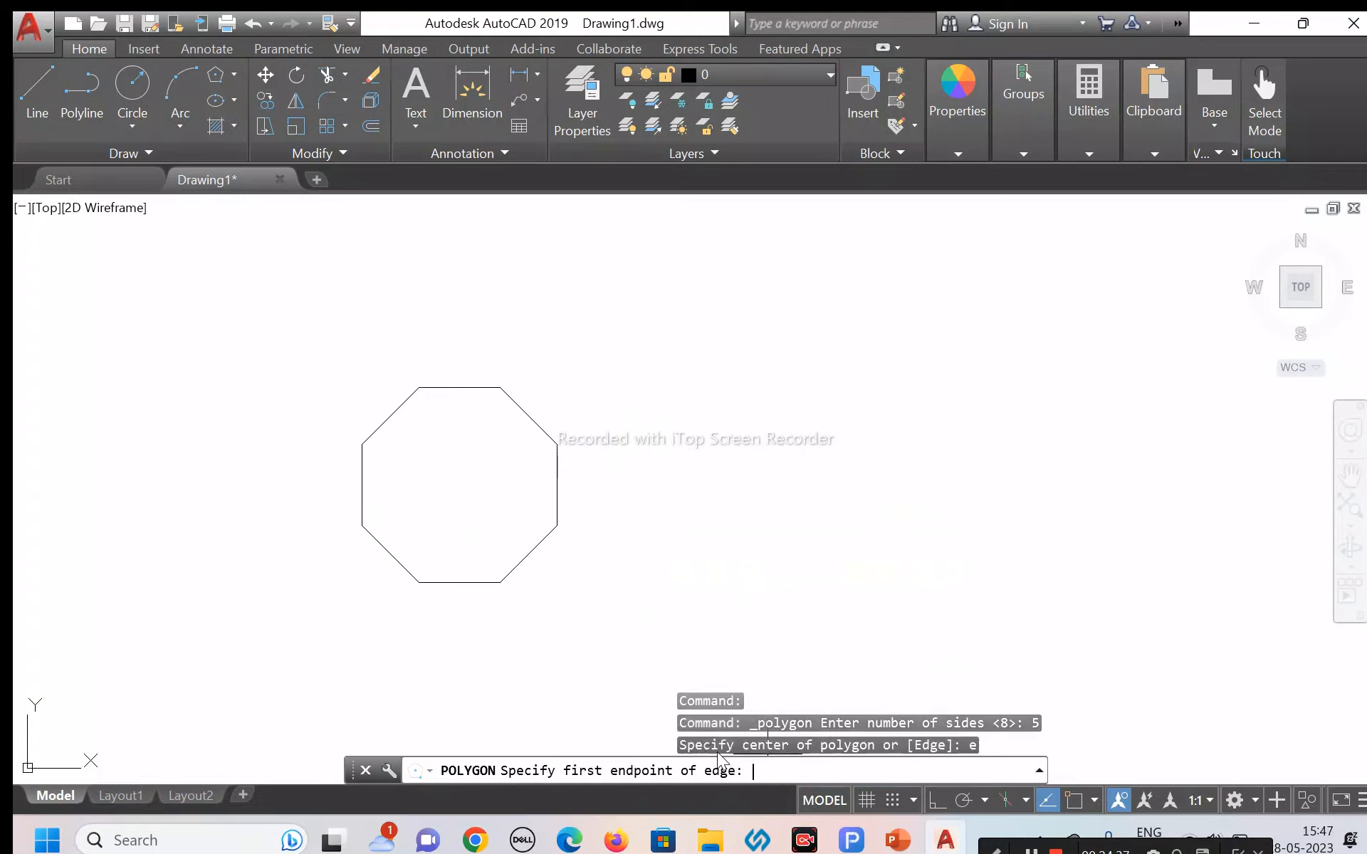
left_click(723, 414)
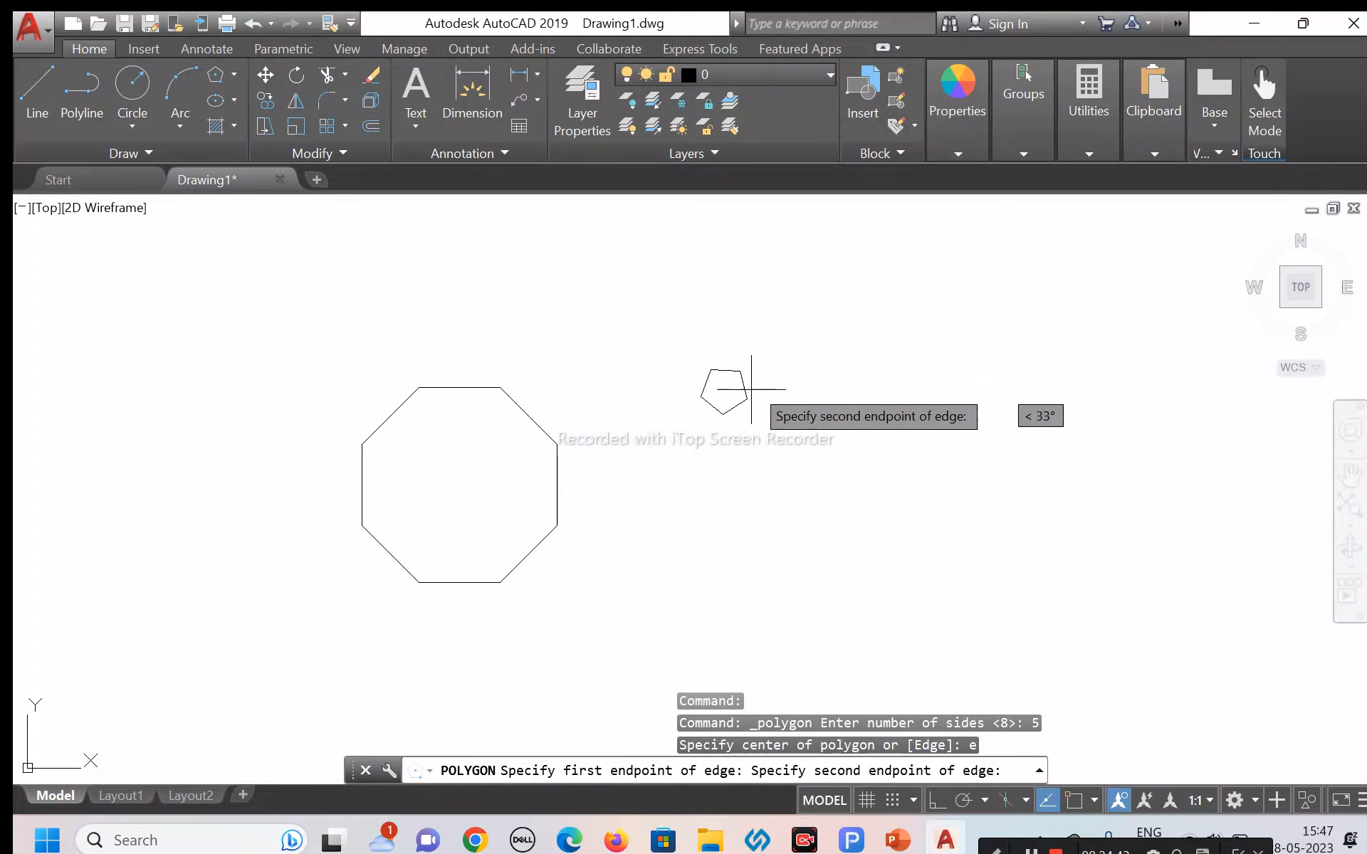
left_click(635, 568)
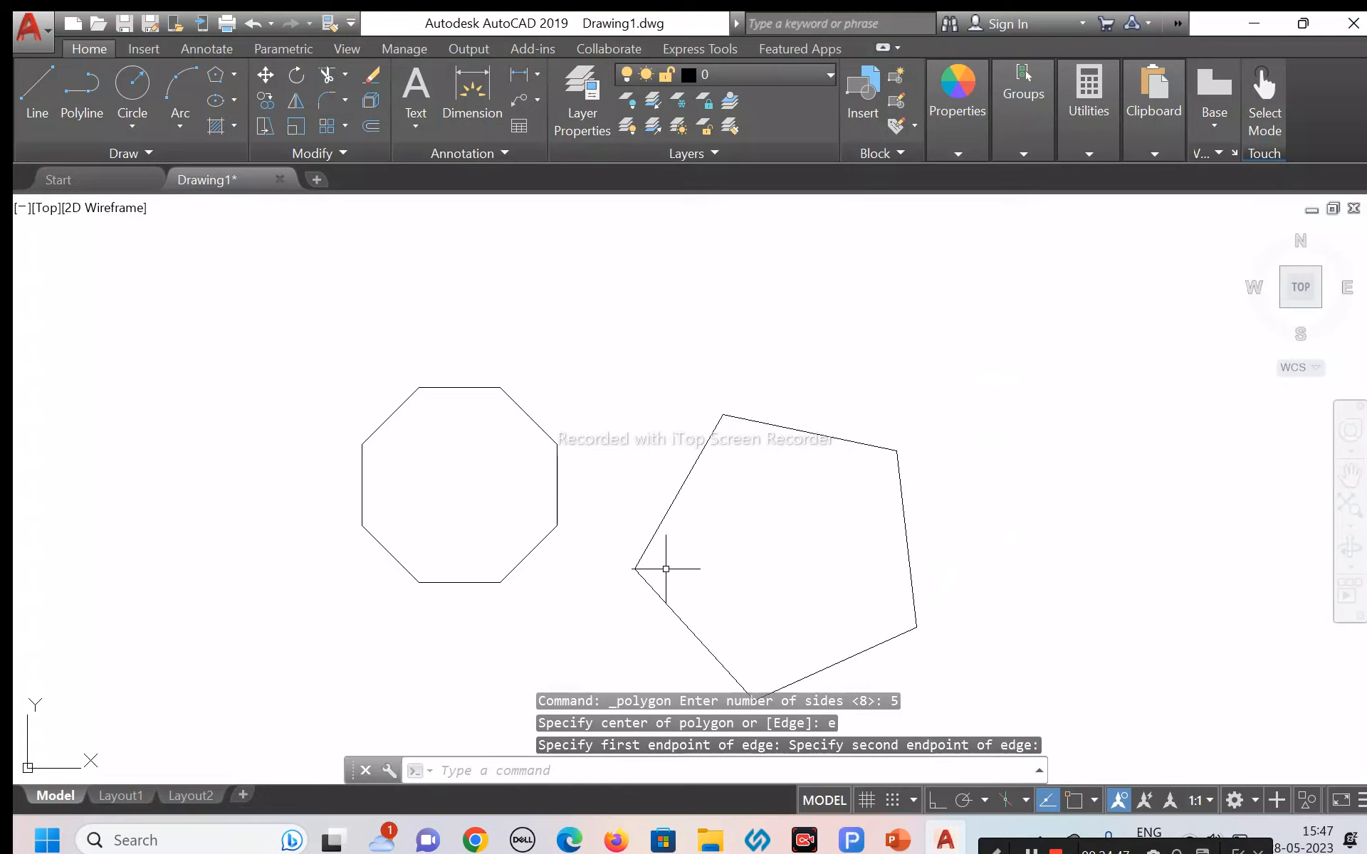
scroll(751, 412, "down", 4)
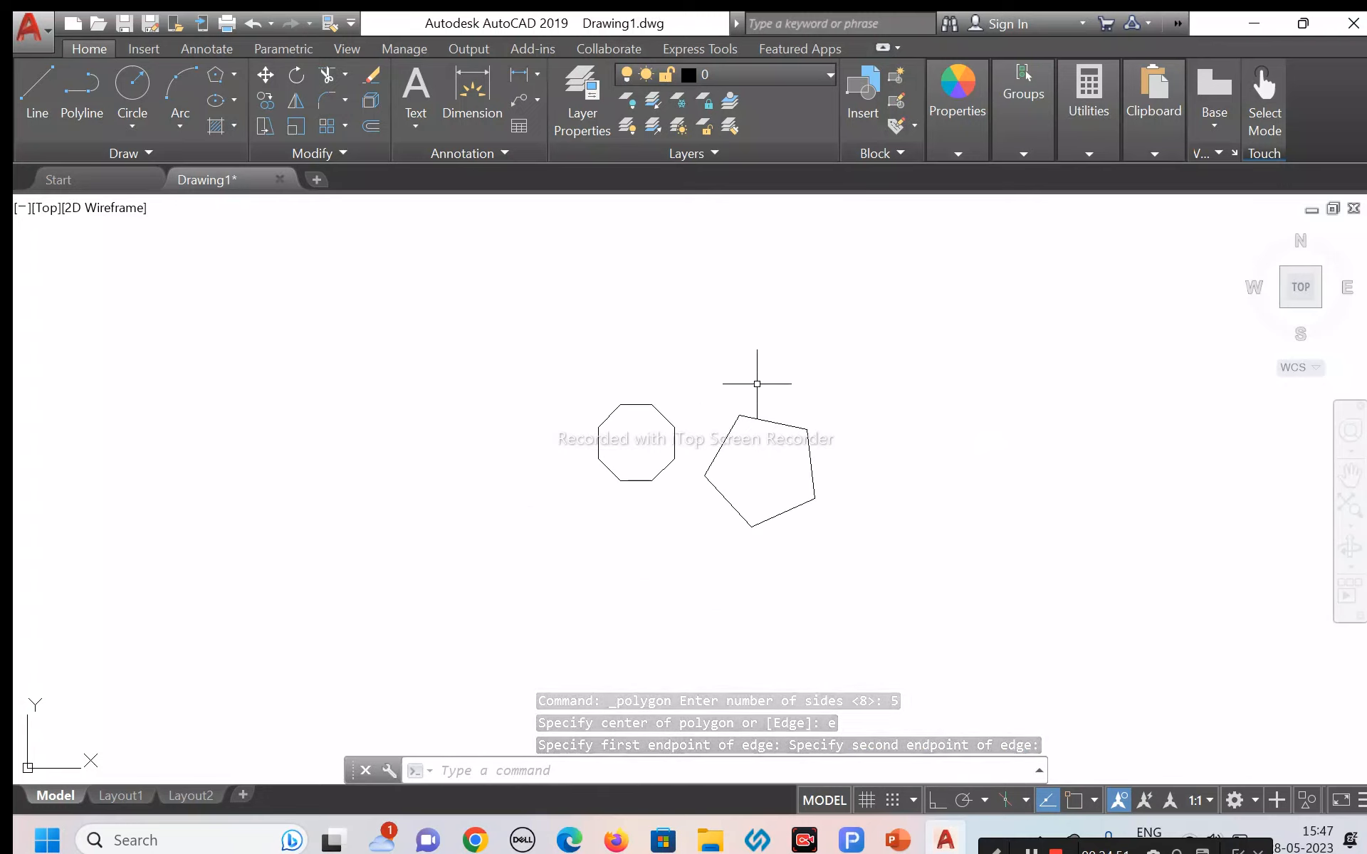
left_click(235, 74)
left_click(223, 145)
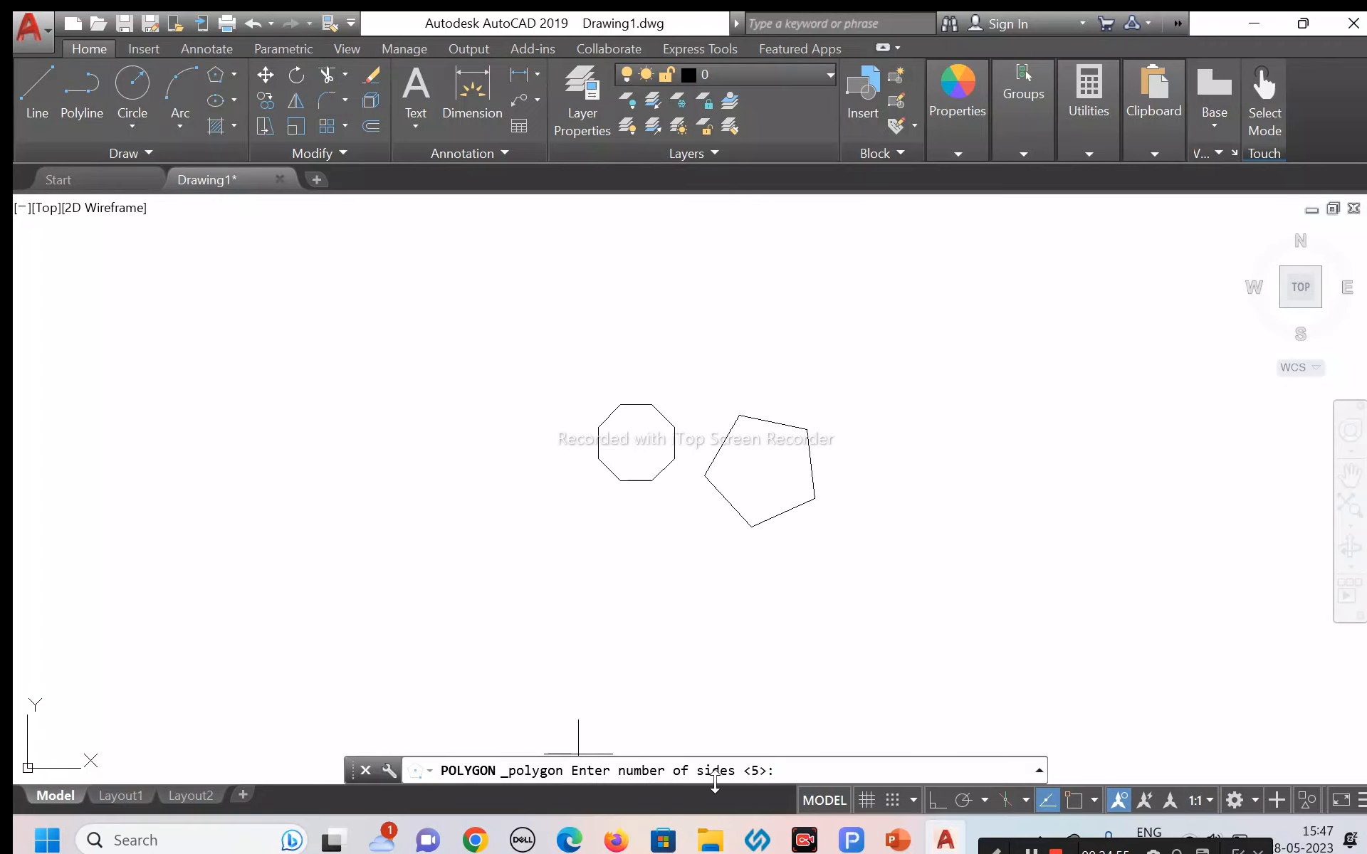
type("5")
key("Return")
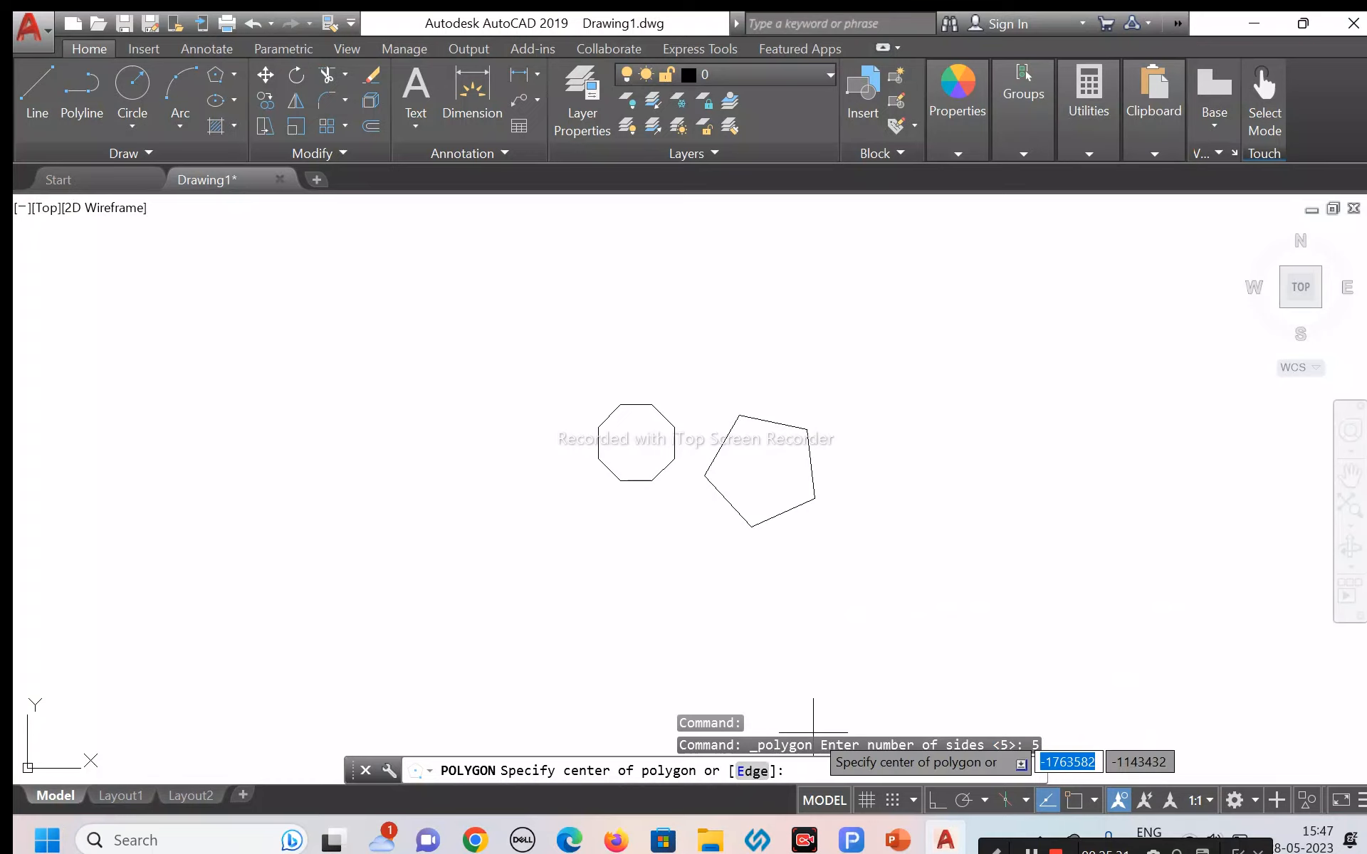
key("Escape")
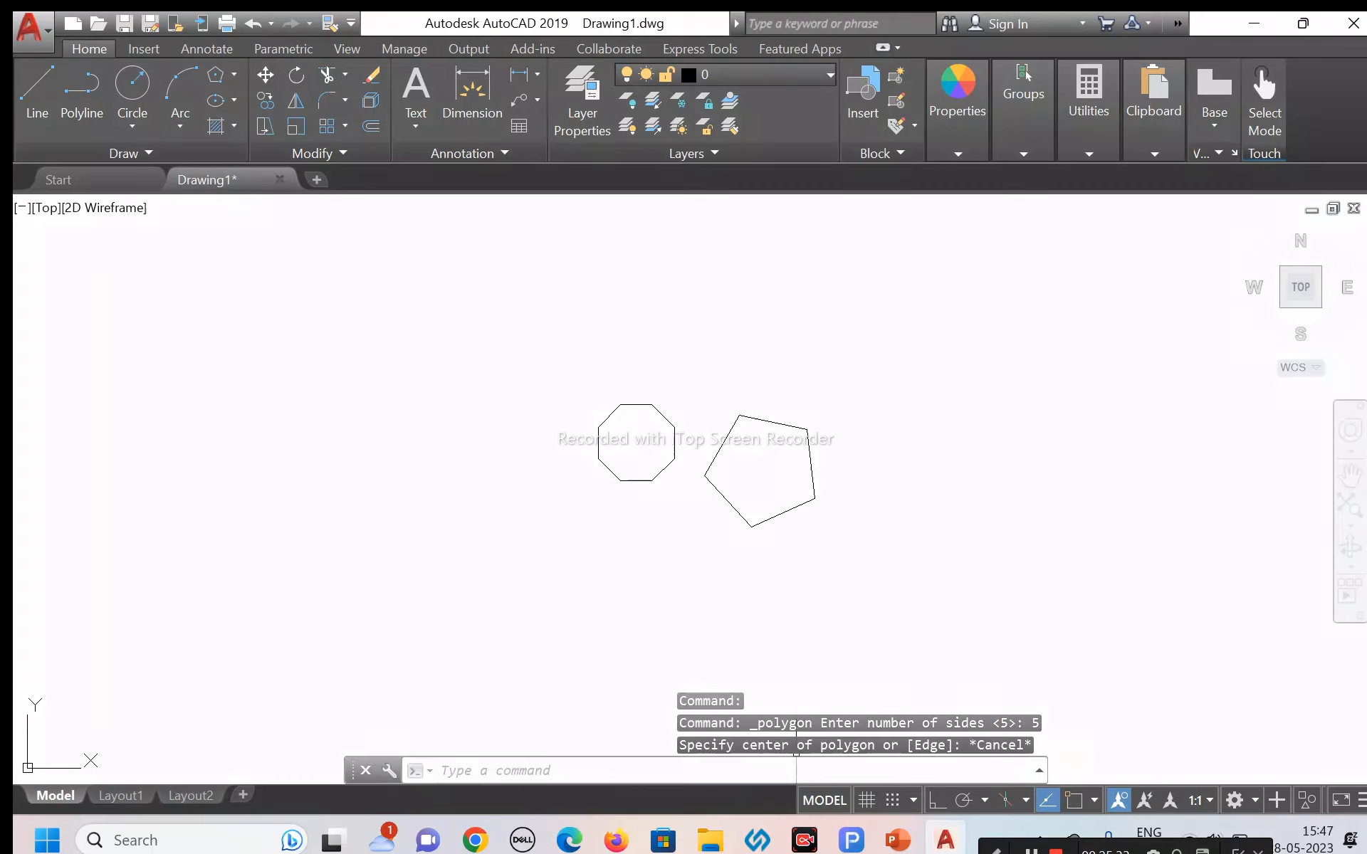
left_click(234, 74)
left_click(217, 127)
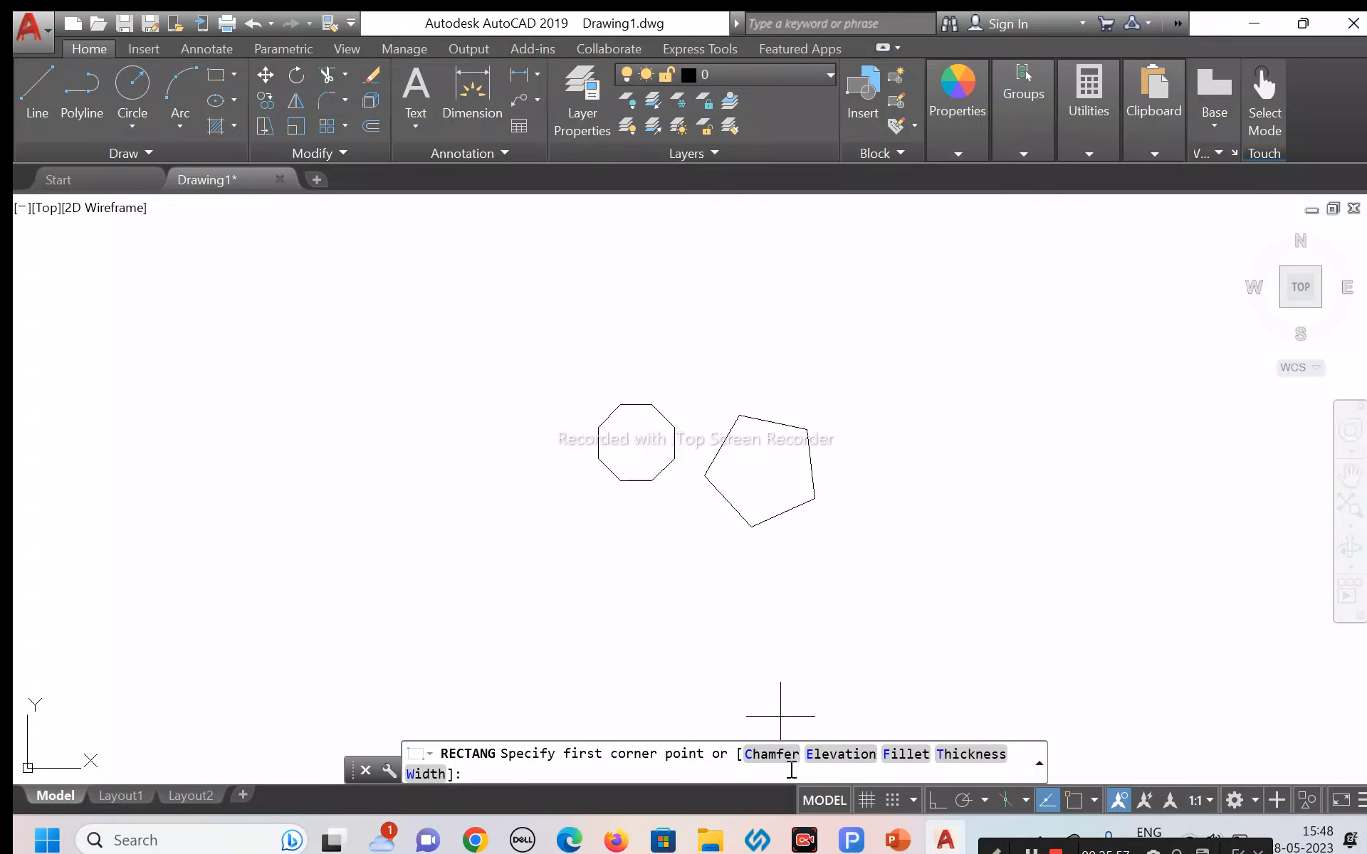
key("Escape")
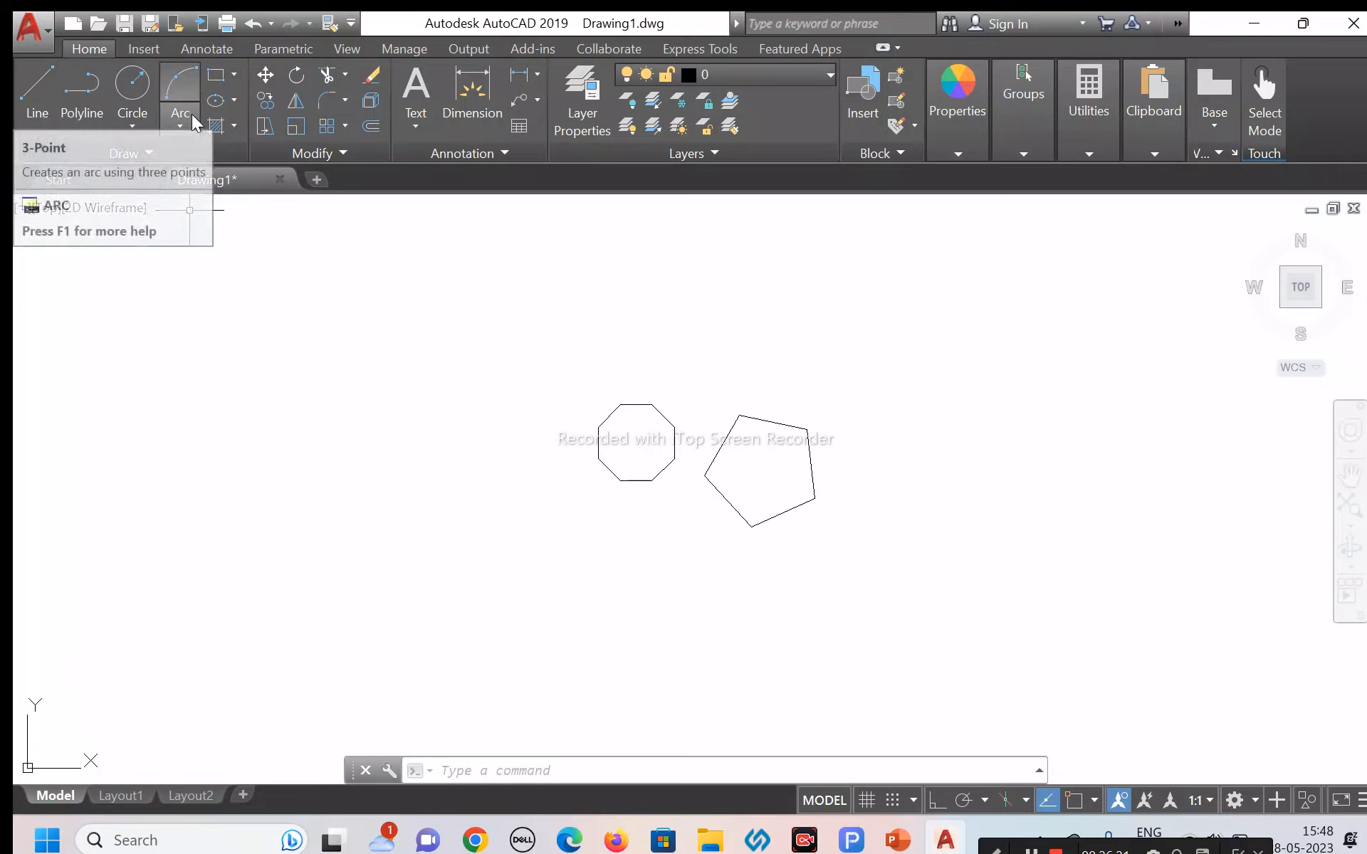
left_click(233, 101)
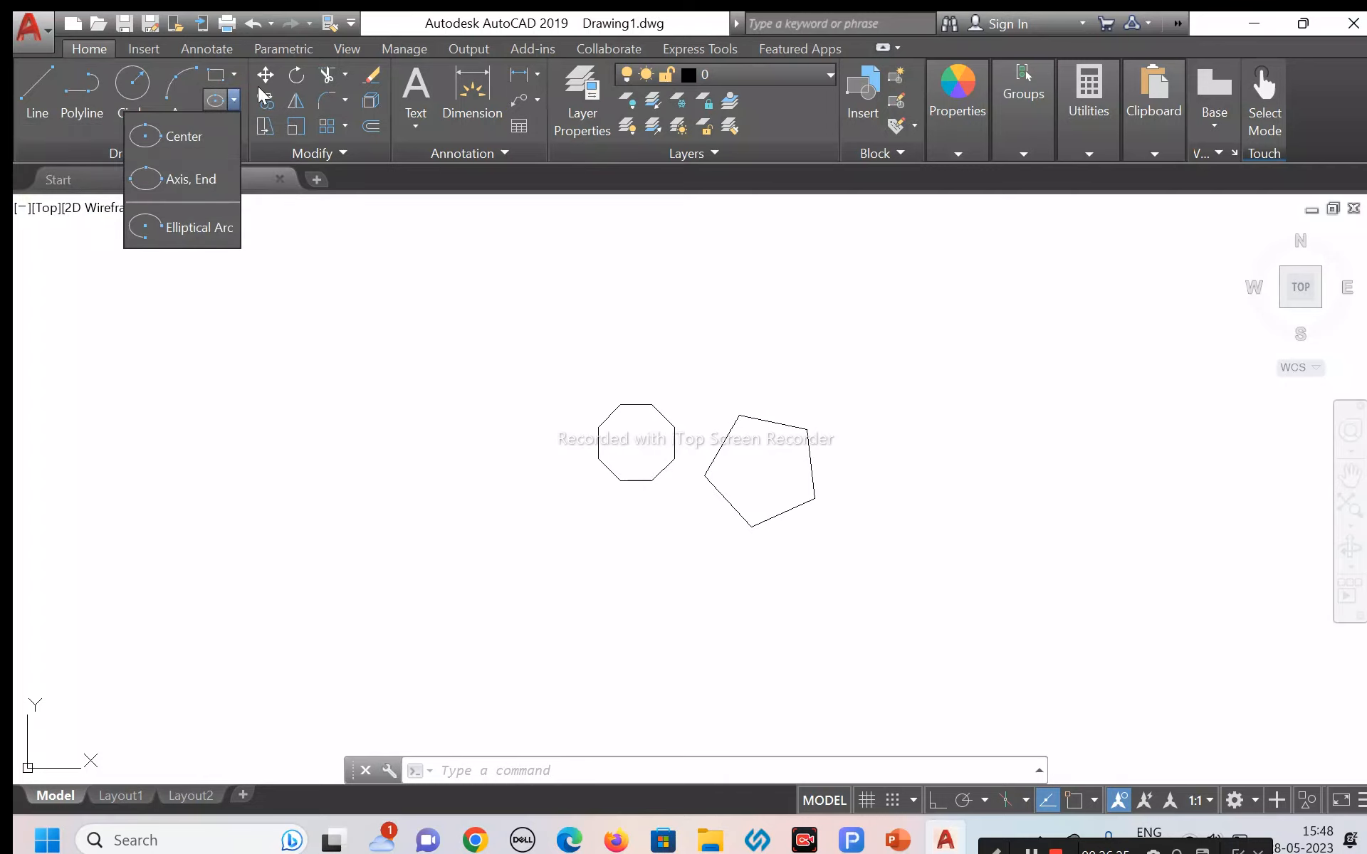
left_click(236, 106)
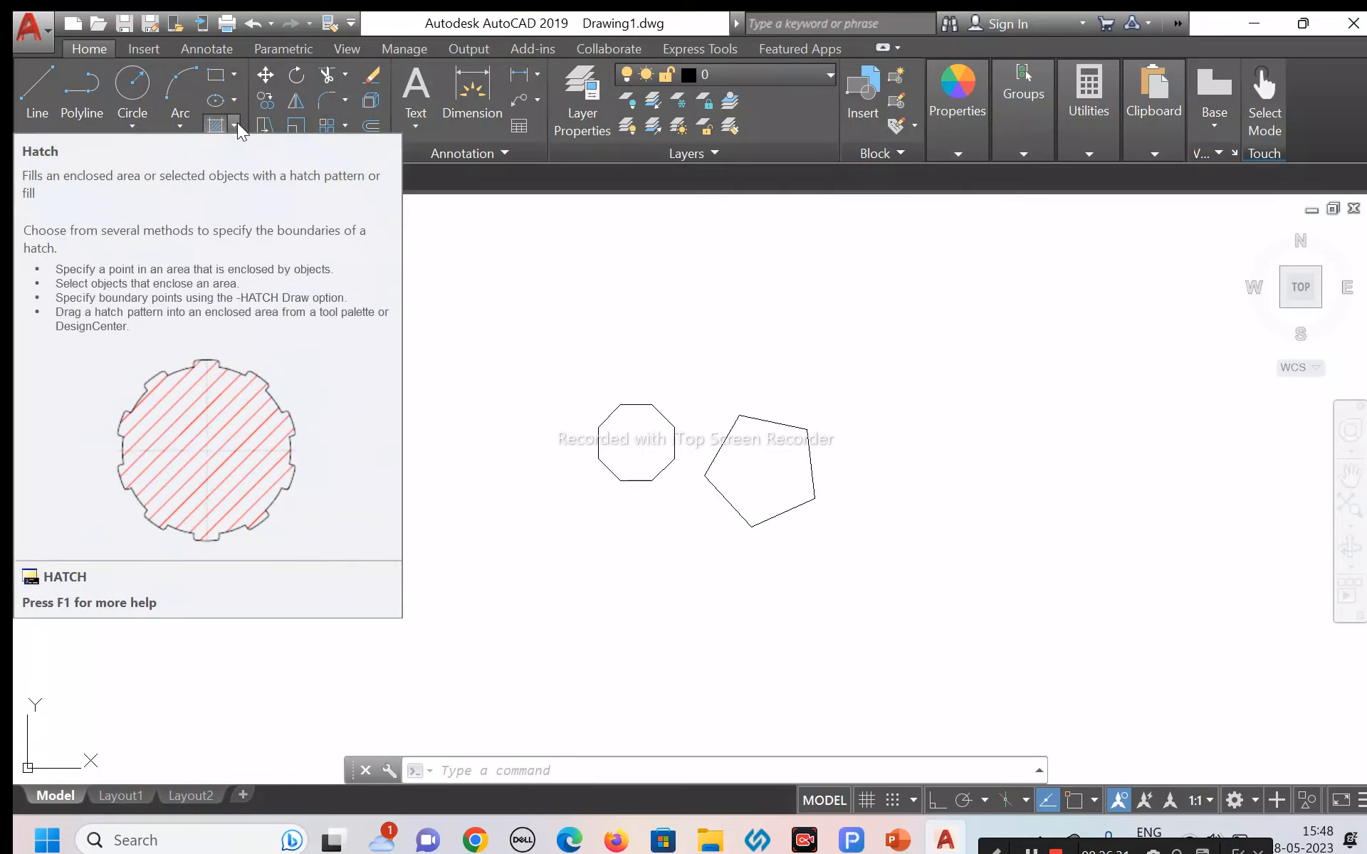
Step: Select the octagon and the pentagon together with a crossing window
left_click(909, 558)
left_click(461, 339)
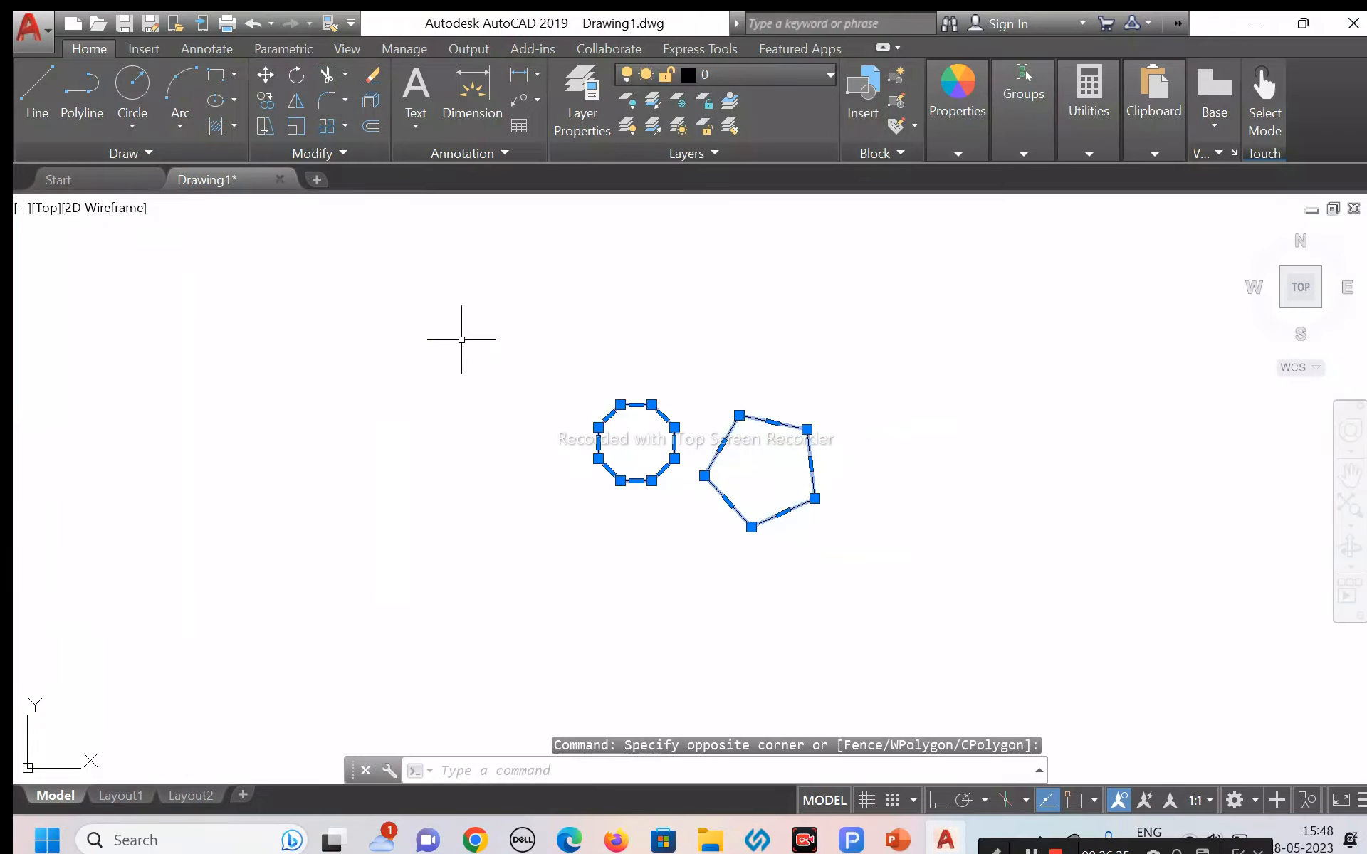